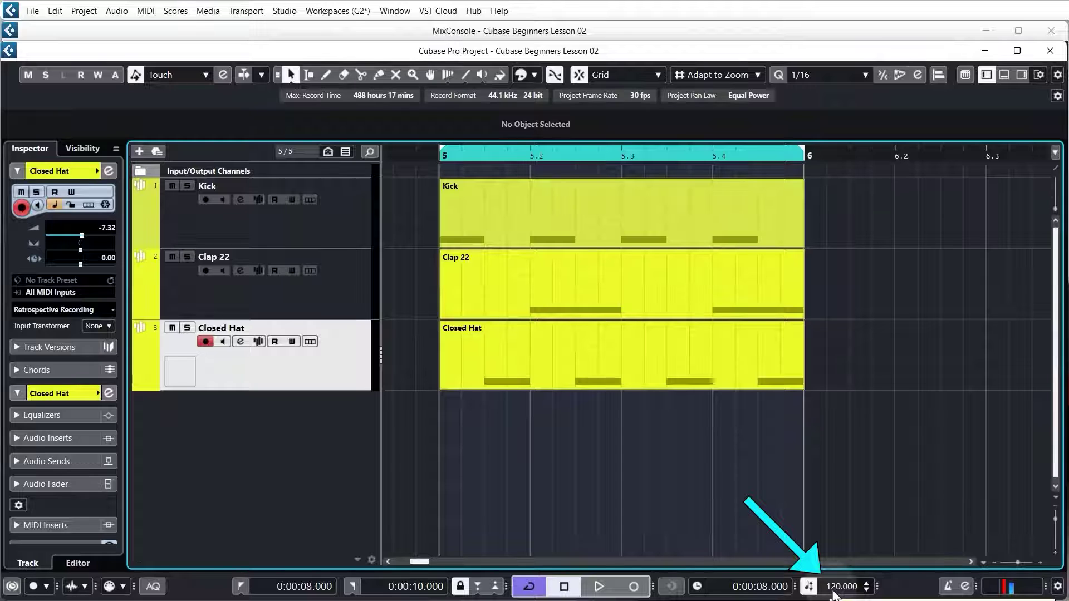
- Set the project tempo to 126 BPM and realign the cycle range to span bar 5 to bar 6
scroll(833, 590, up, 3)
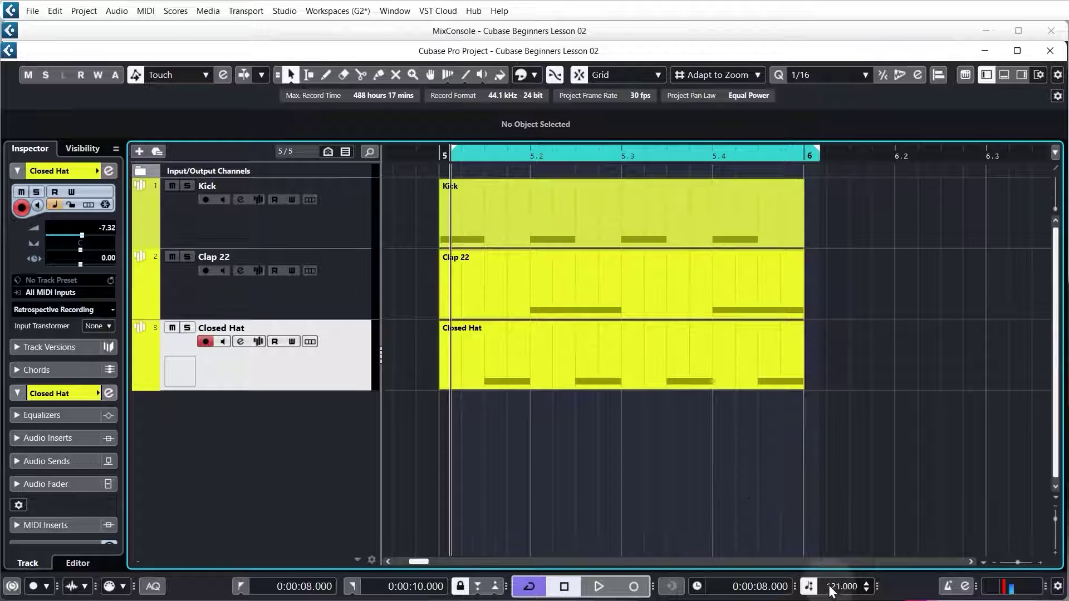
scroll(829, 587, up, 3)
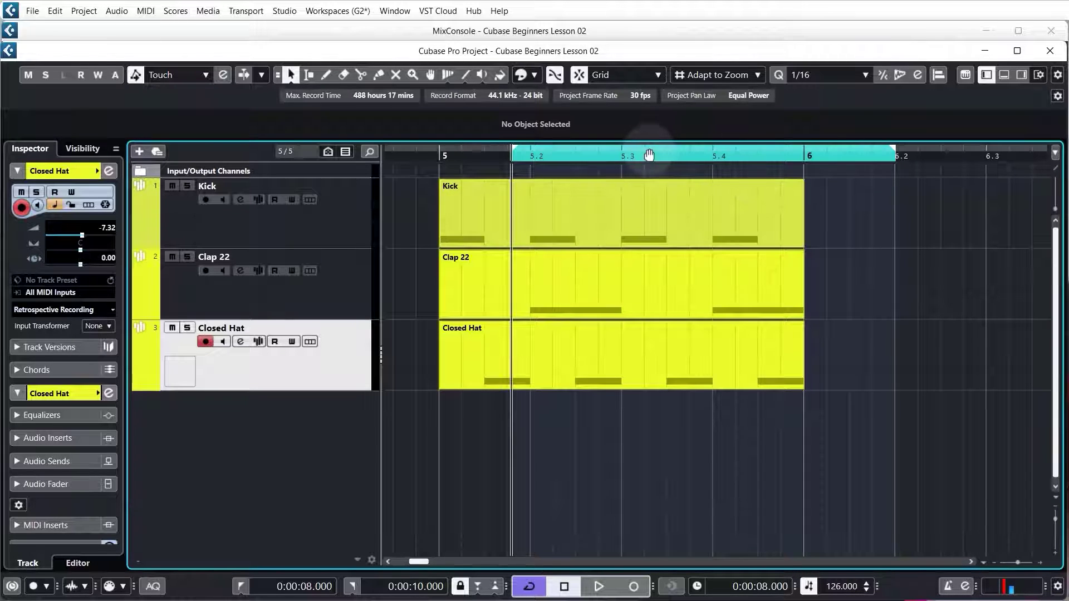
drag(654, 154, 501, 170)
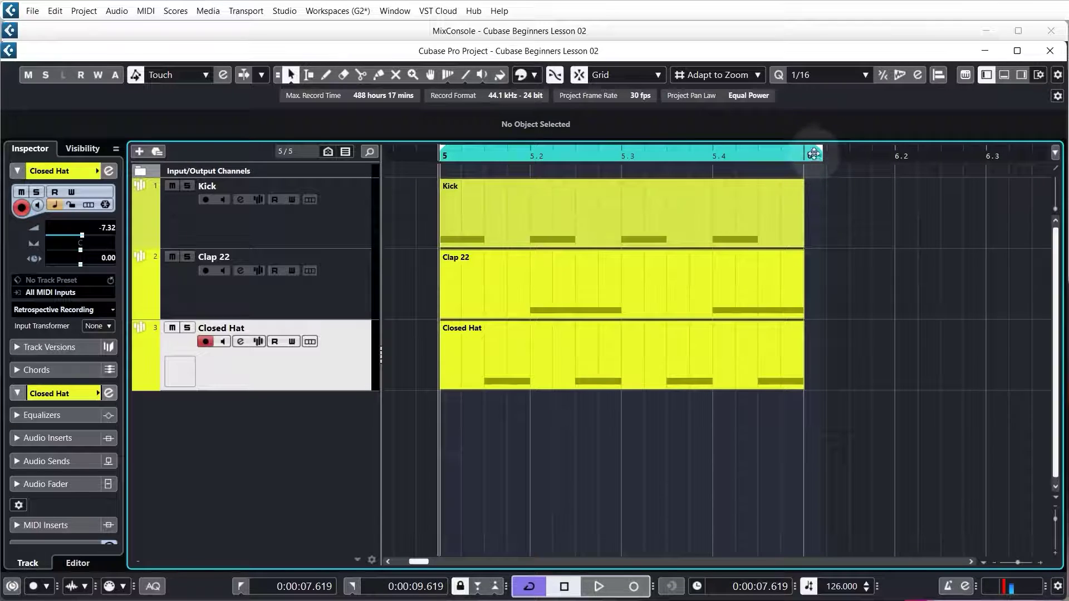
drag(819, 156, 804, 157)
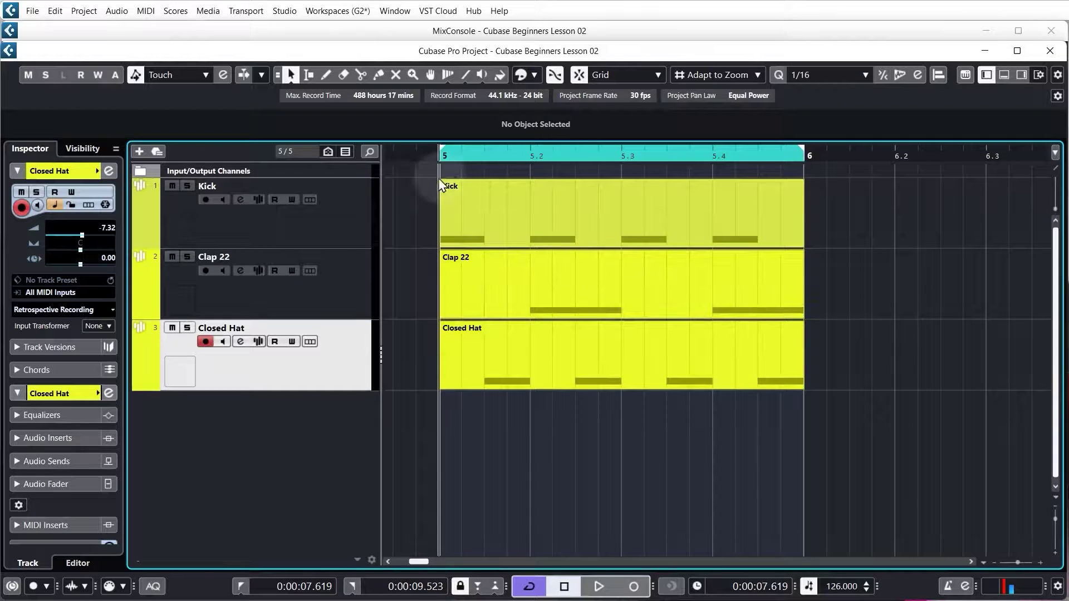
- Play the looped drum pattern to hear it at the new tempo and stop playback
click(539, 206)
key(space)
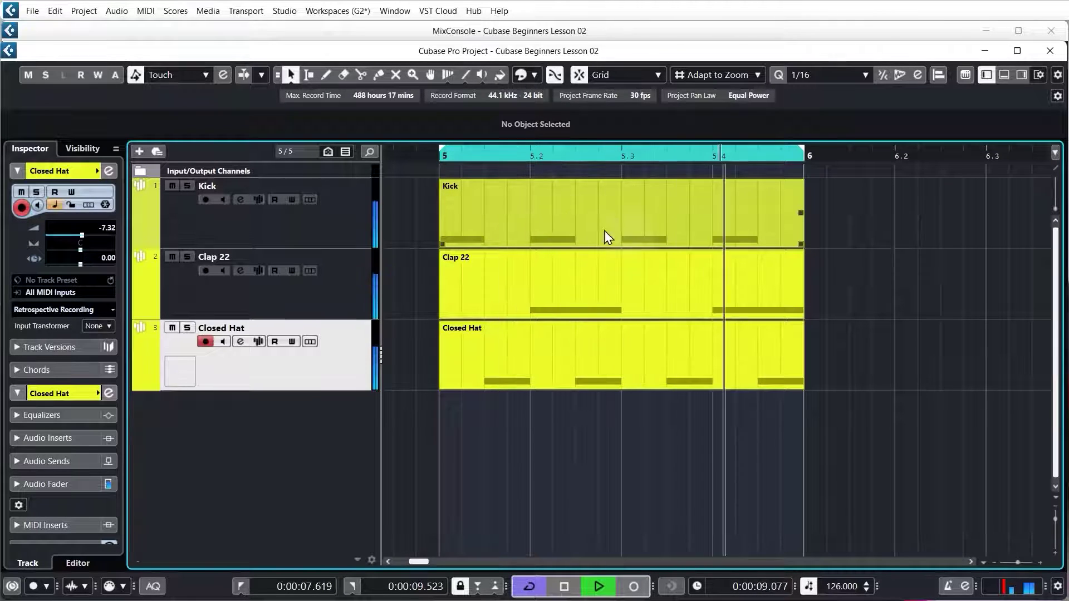
key(space)
click(659, 346)
click(683, 270)
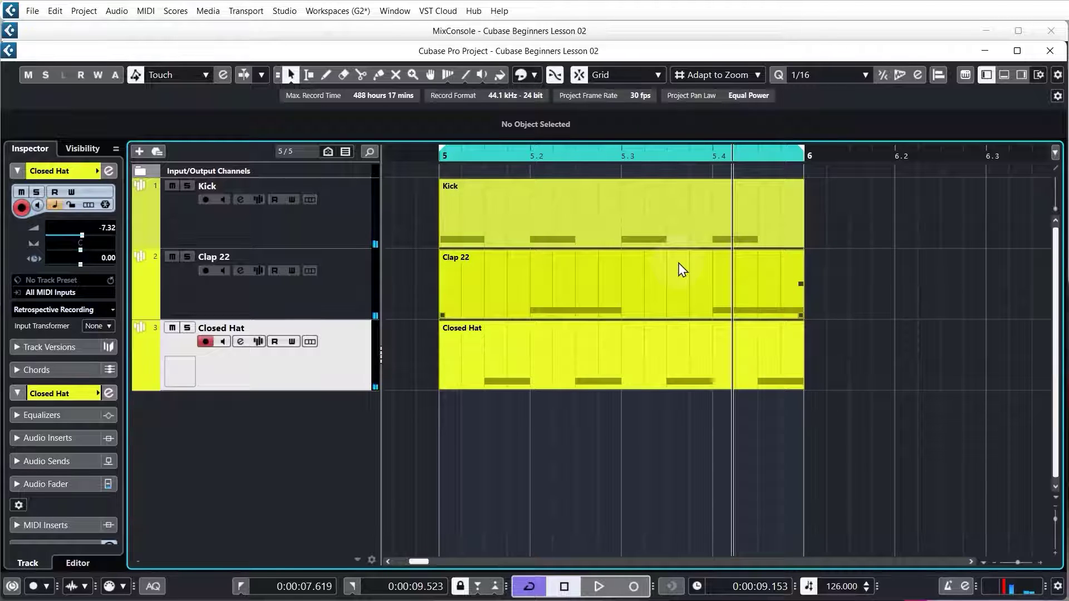
click(615, 433)
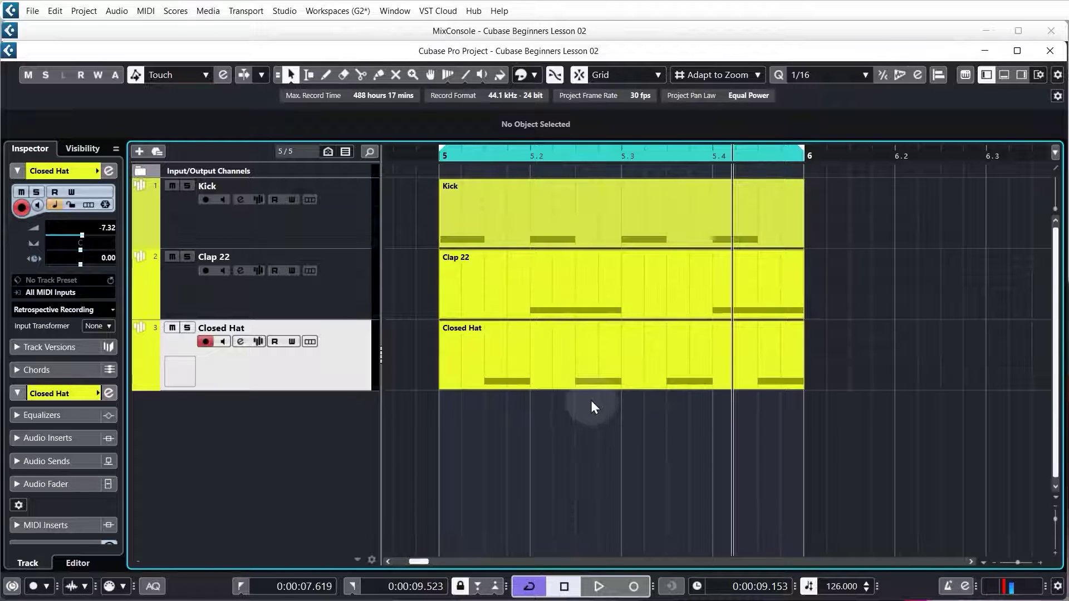
- Add an instrument track named Piano using HALion Sonic SE, routed to Stereo Out
right_click(272, 415)
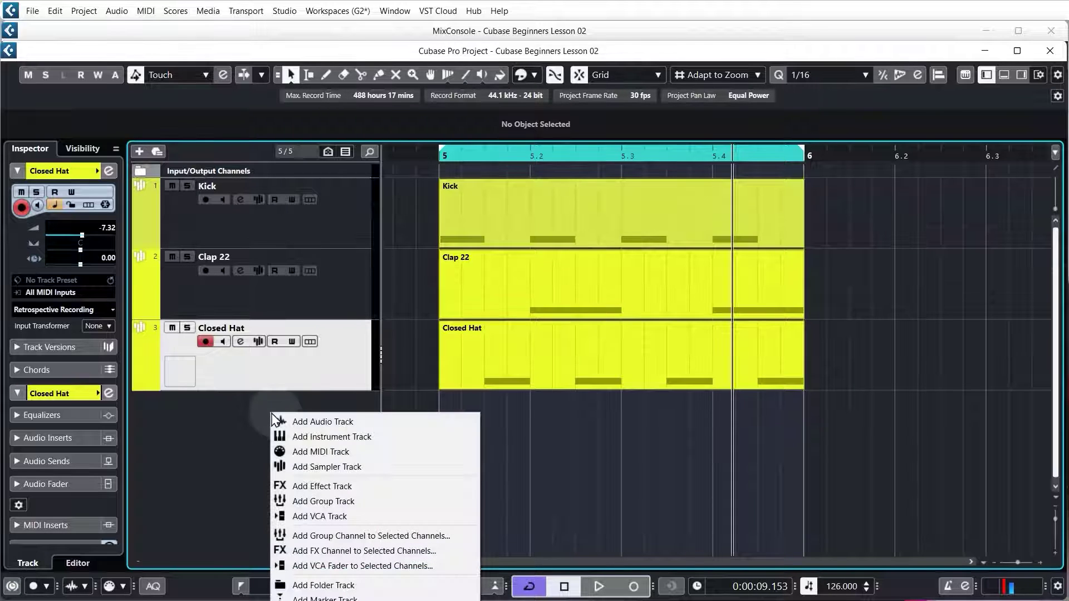
click(312, 436)
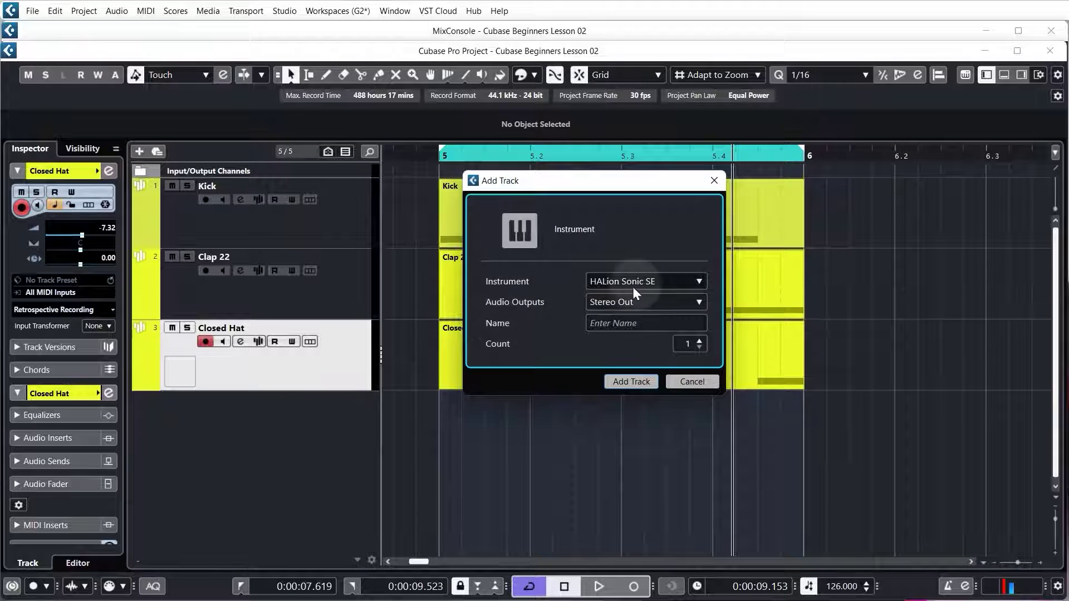
click(657, 282)
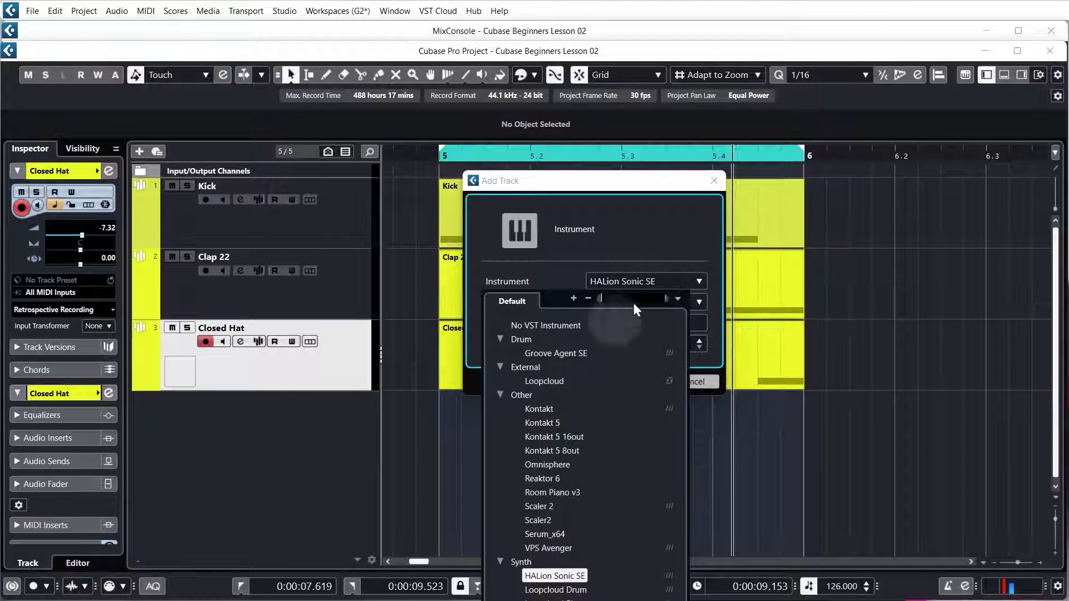
click(543, 579)
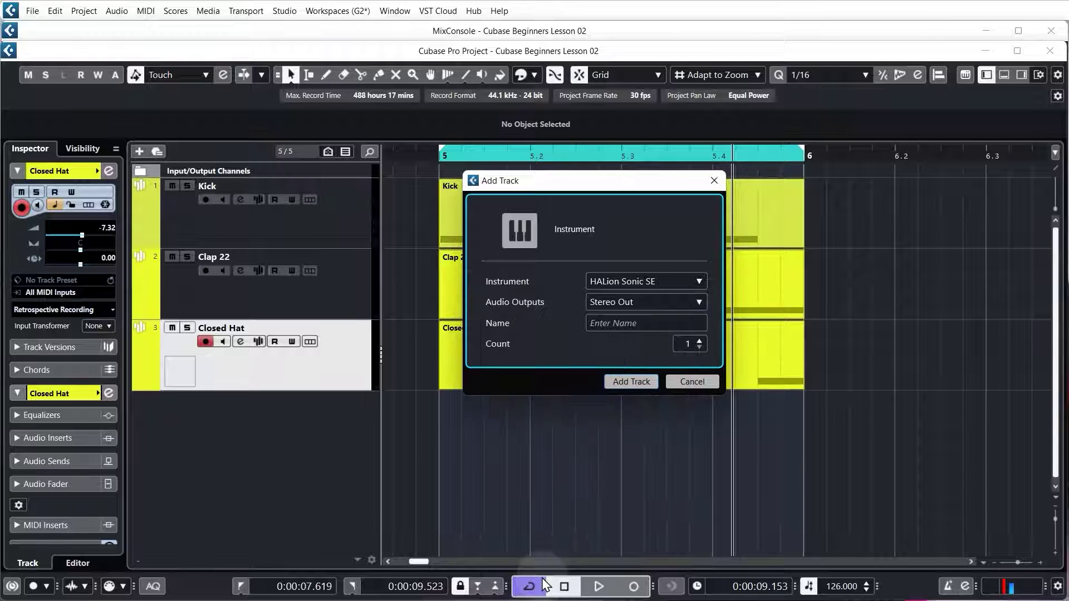
click(625, 305)
click(624, 302)
click(623, 322)
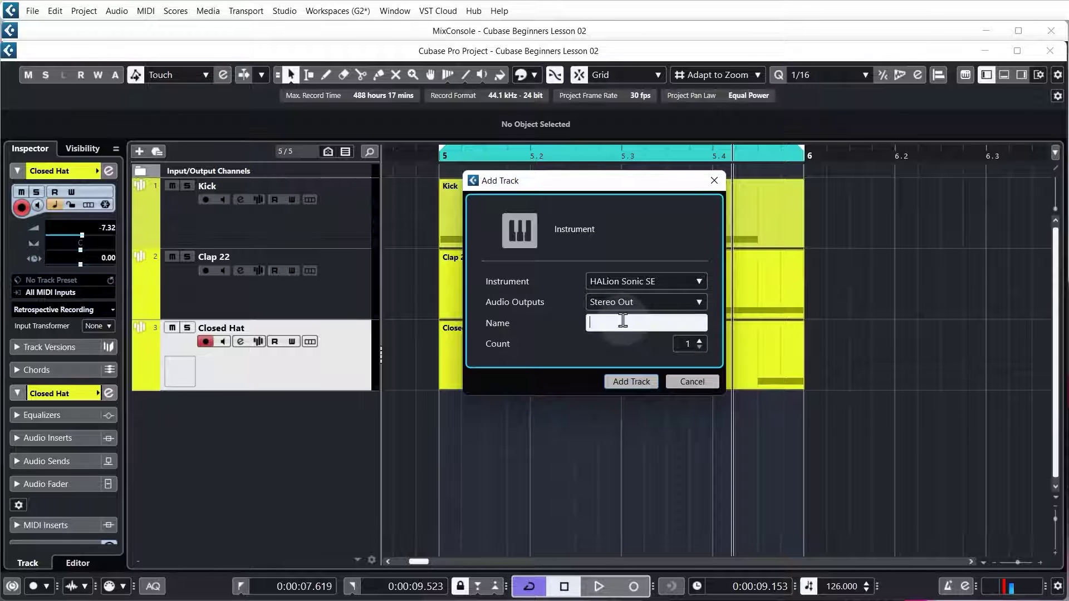
text(Piano)
click(629, 382)
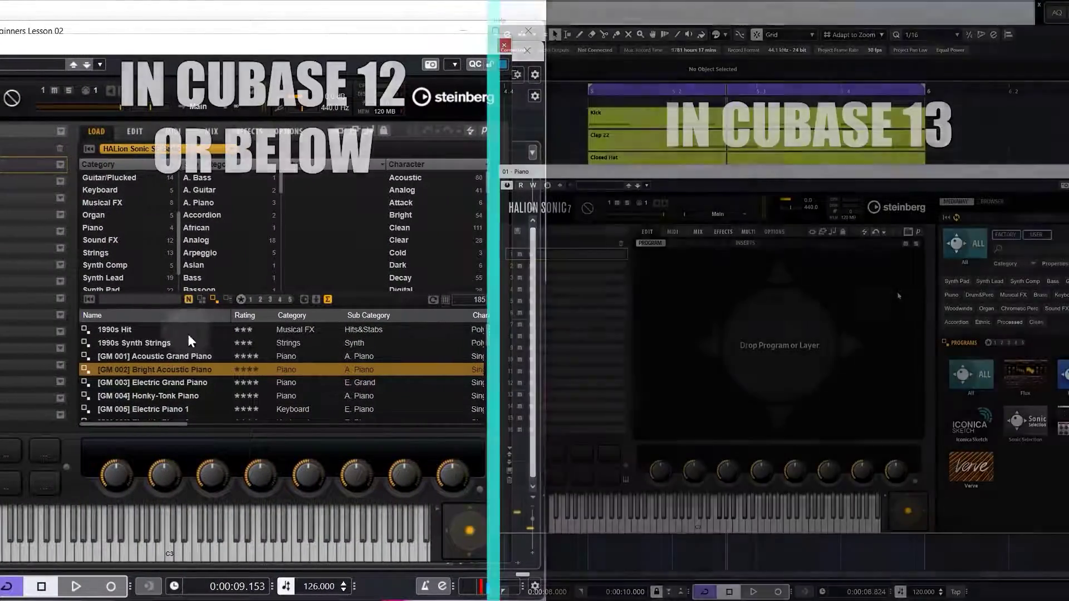
- Load the [GM 002] Bright Acoustic Piano program into the Piano track's HALion Sonic instrument and close its window
click(951, 296)
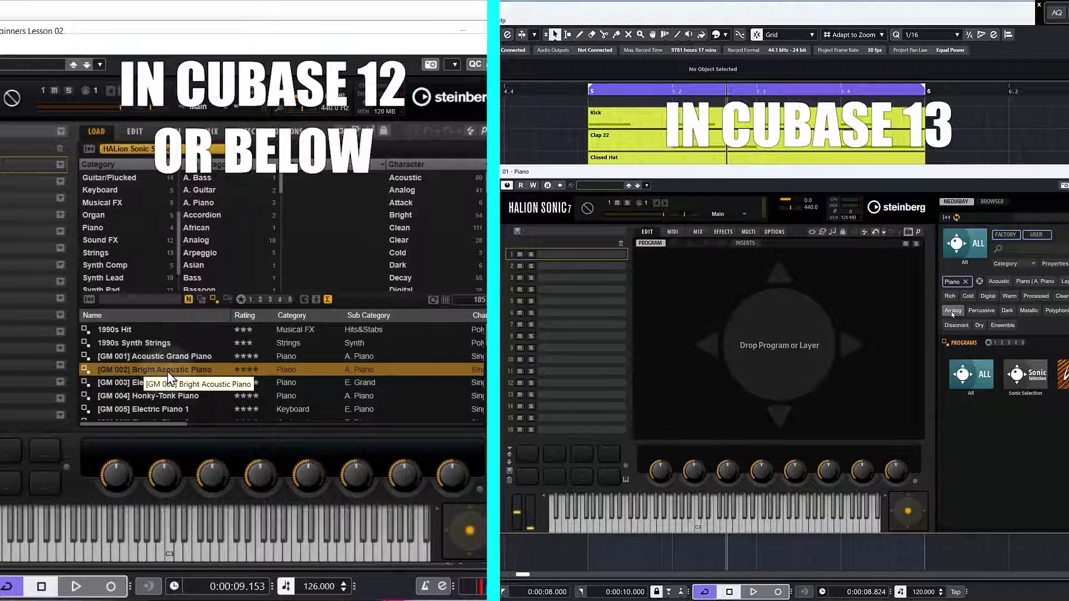
click(971, 374)
click(997, 384)
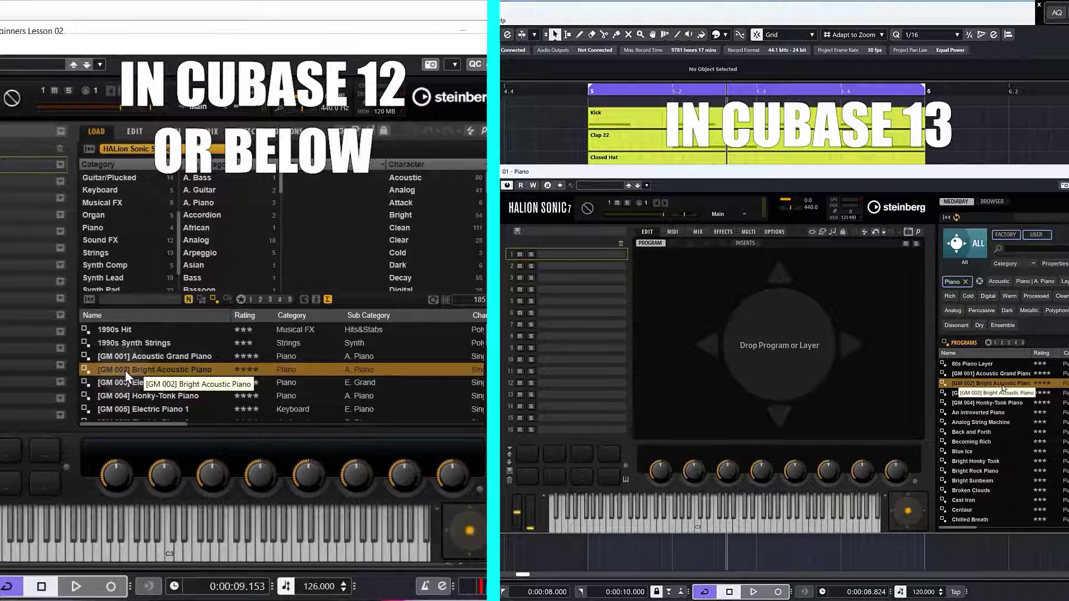
double_click(124, 370)
drag(932, 374, 791, 344)
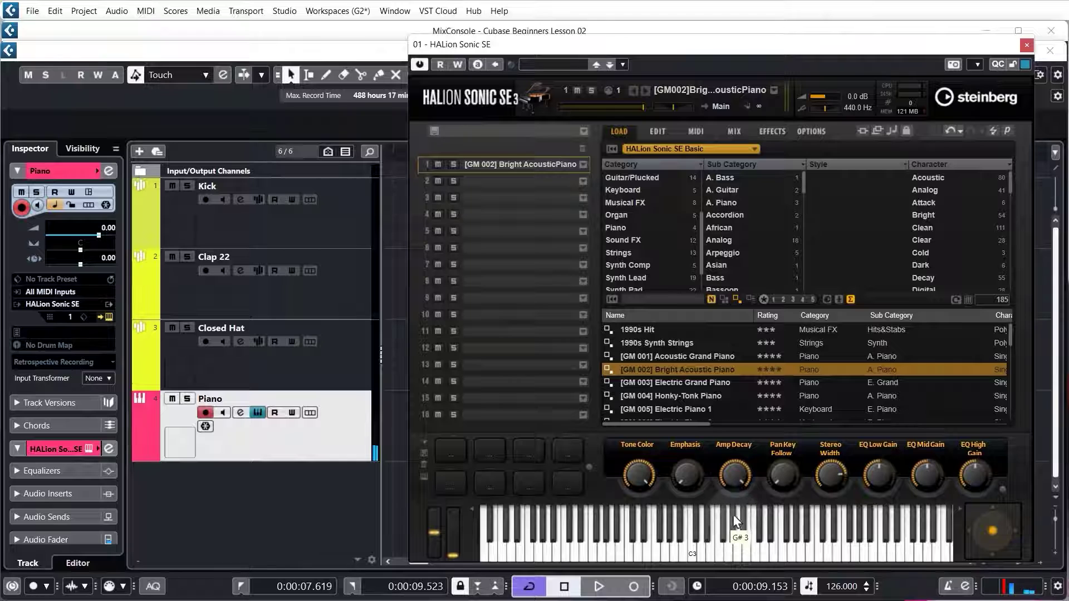
click(1027, 46)
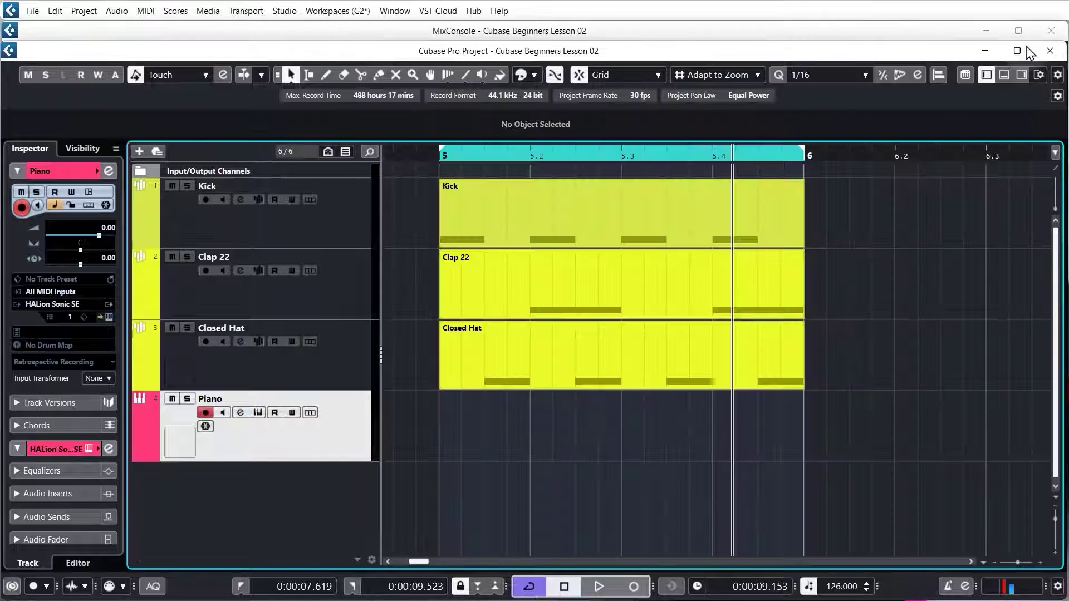
- Reduce the height of all four tracks, from Kick to Piano, together
click(344, 230)
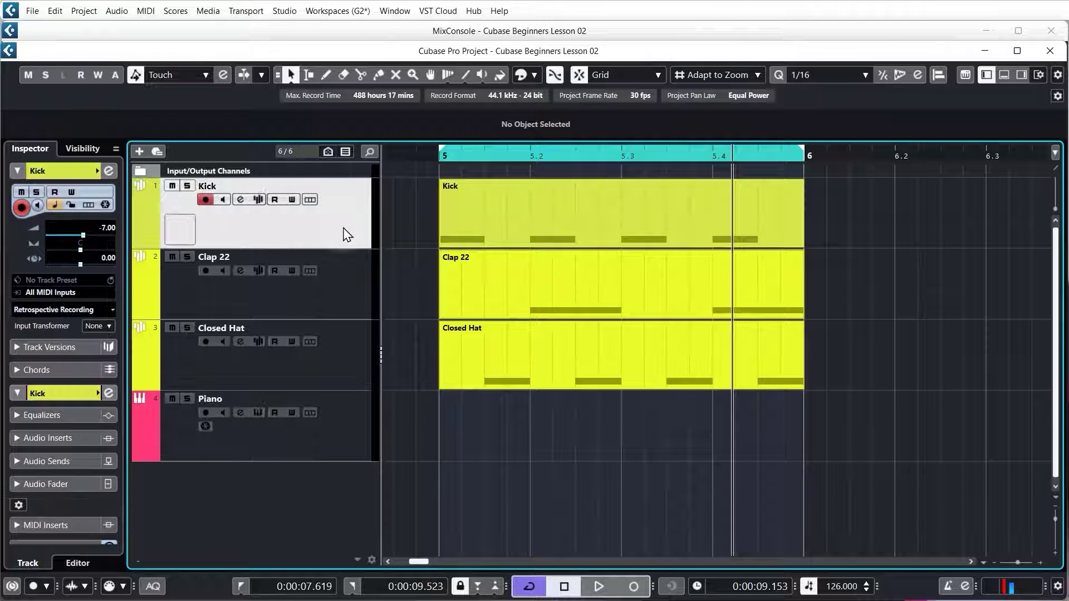
shift+click(346, 432)
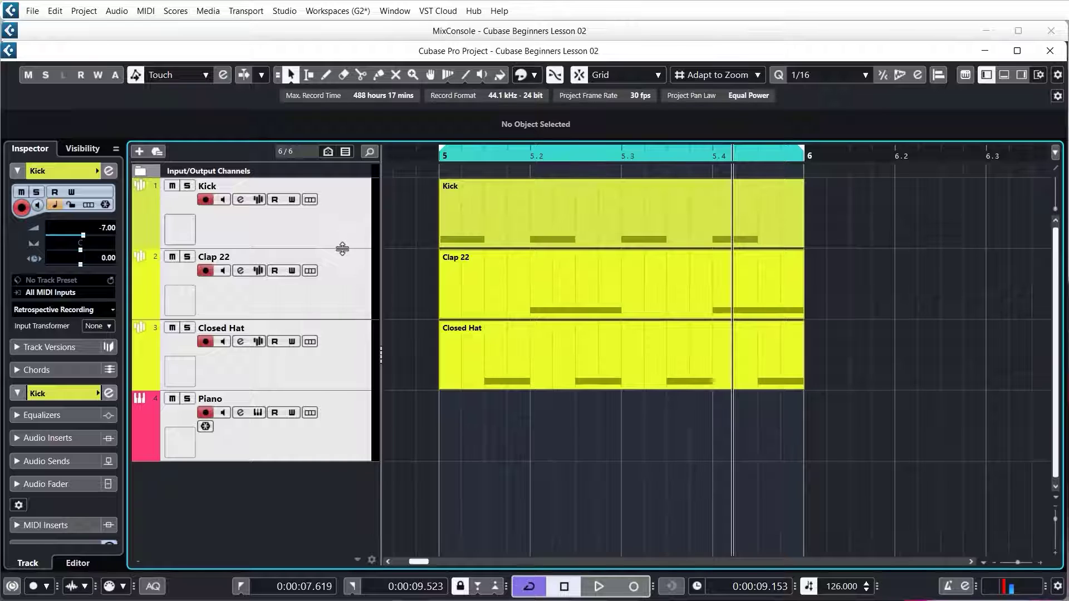
drag(342, 248, 346, 224)
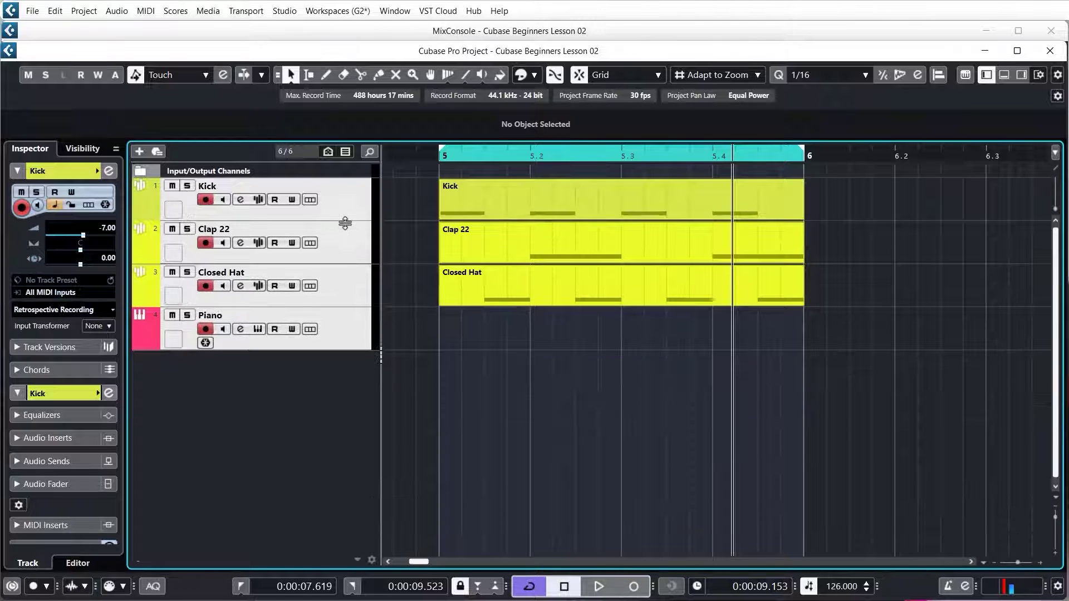
- Select only the Piano track and set its colour to the pinkish red swatch
click(365, 332)
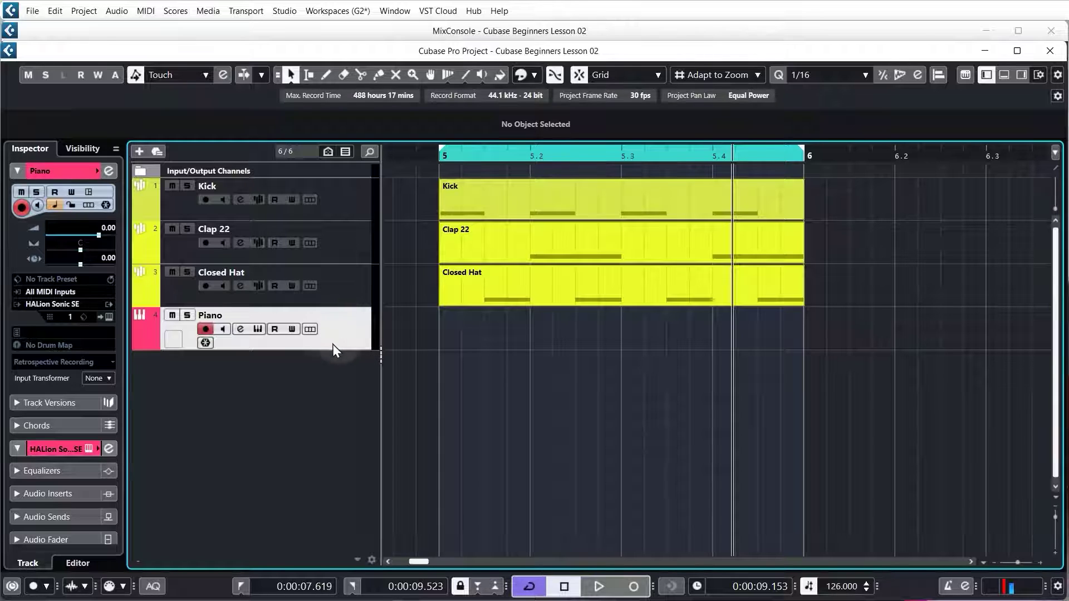
click(340, 298)
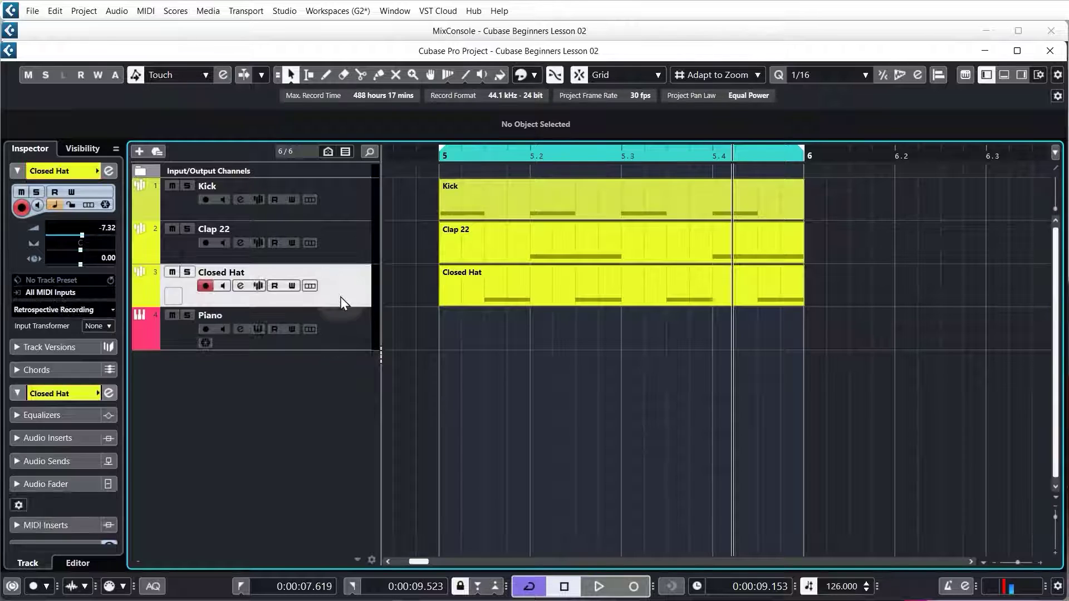
click(345, 329)
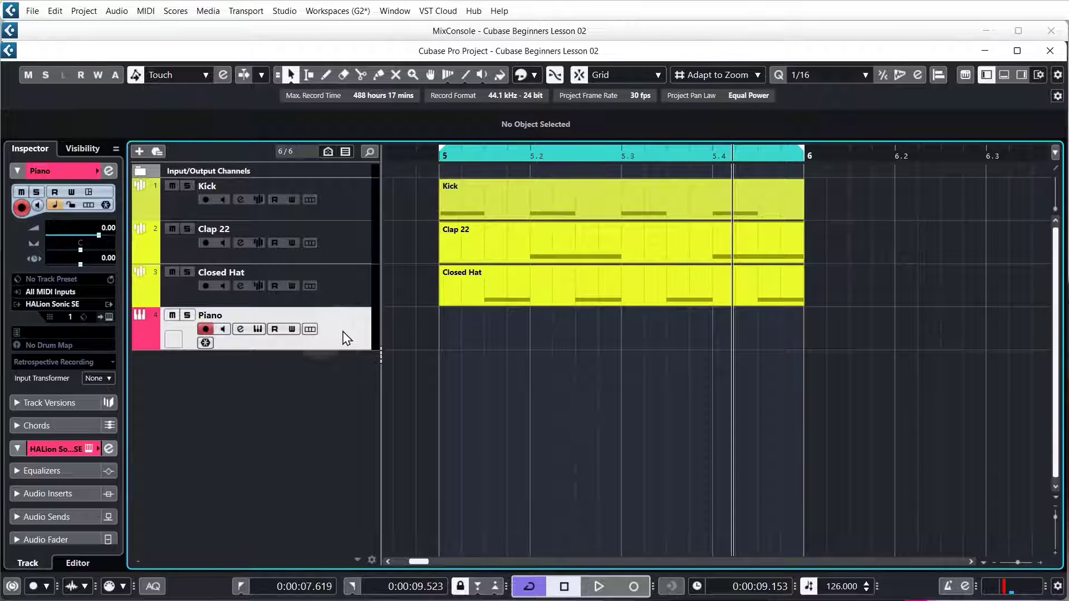
click(153, 336)
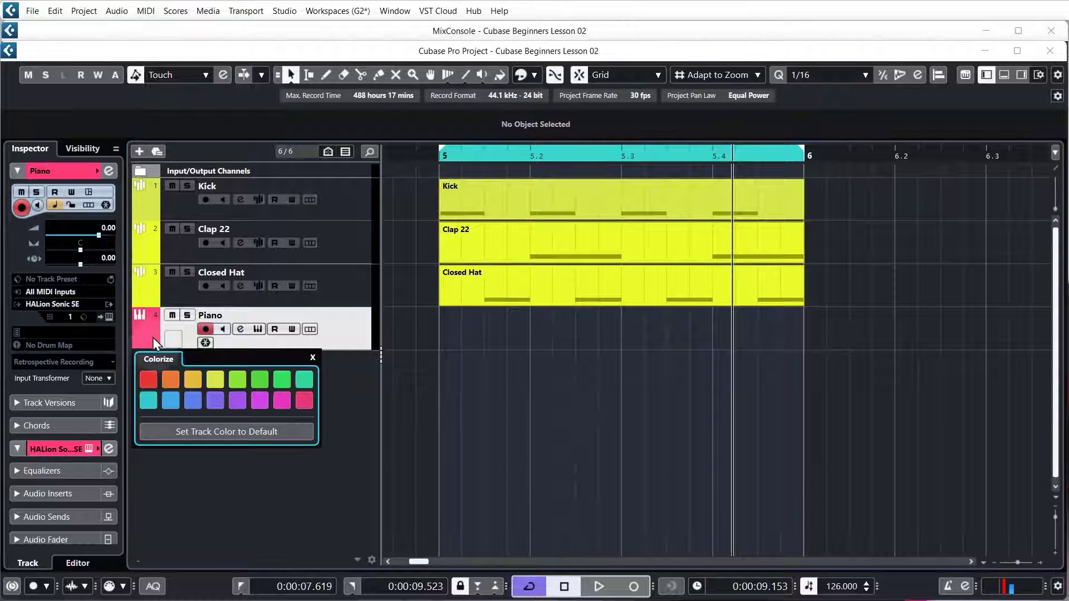
click(304, 401)
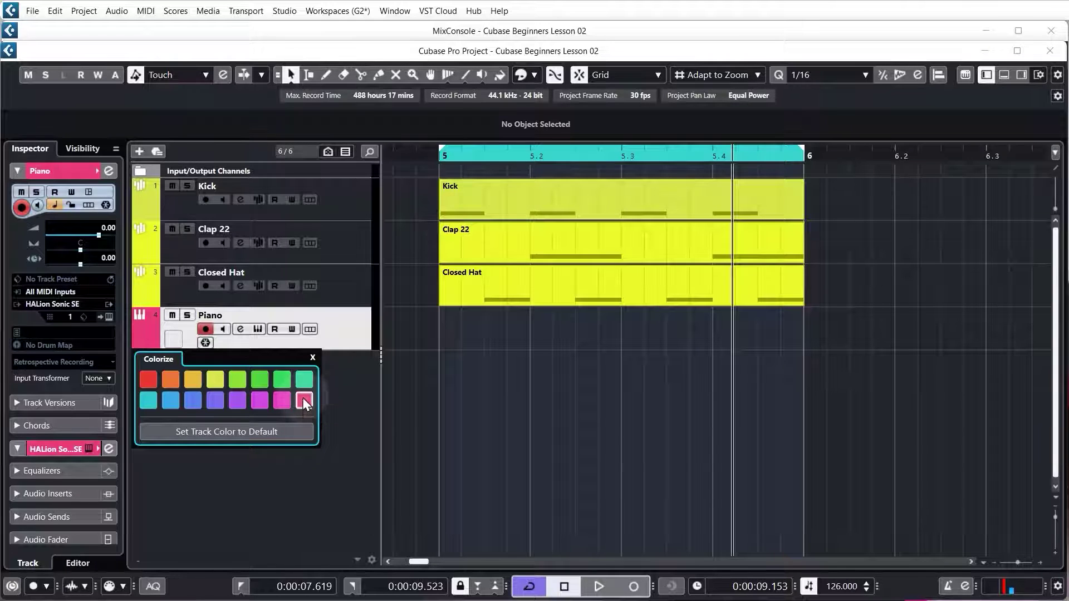
click(345, 339)
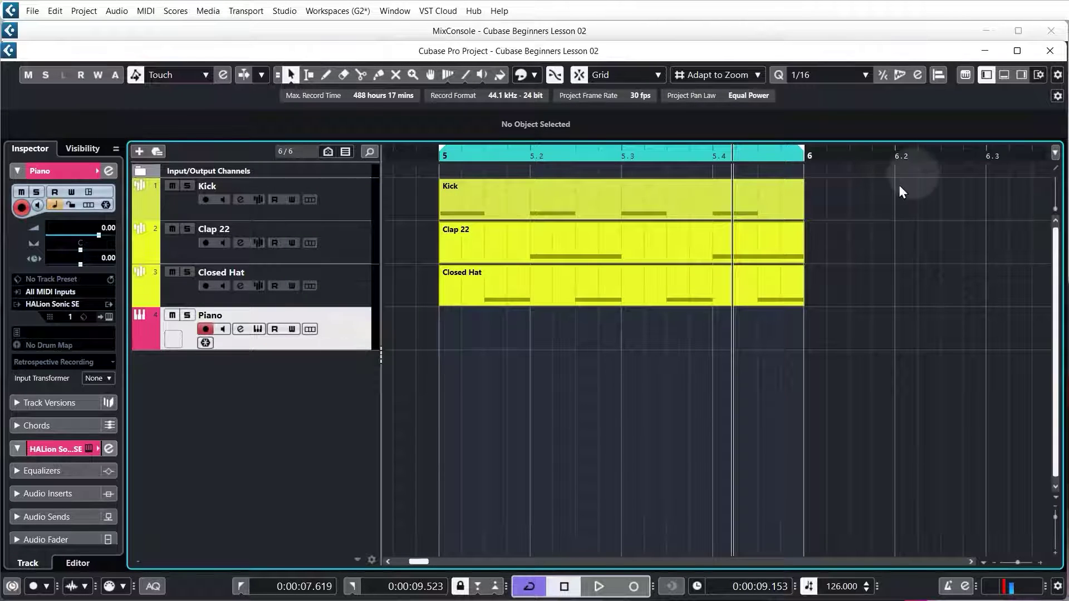
- Open the Chord Pads in the project window's lower zone and play the Cmin pad
click(1004, 75)
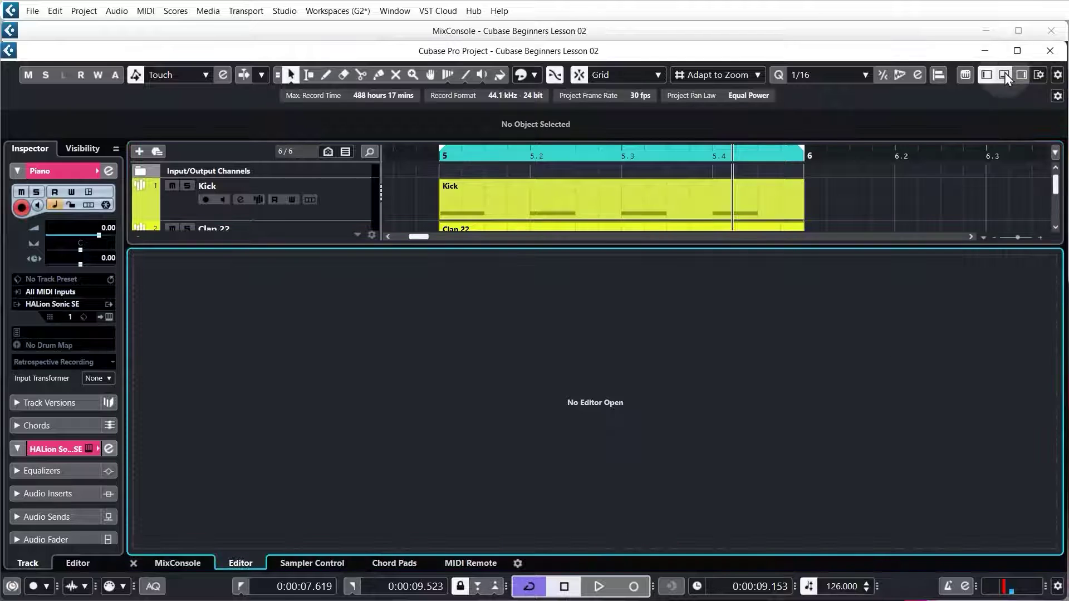
click(392, 564)
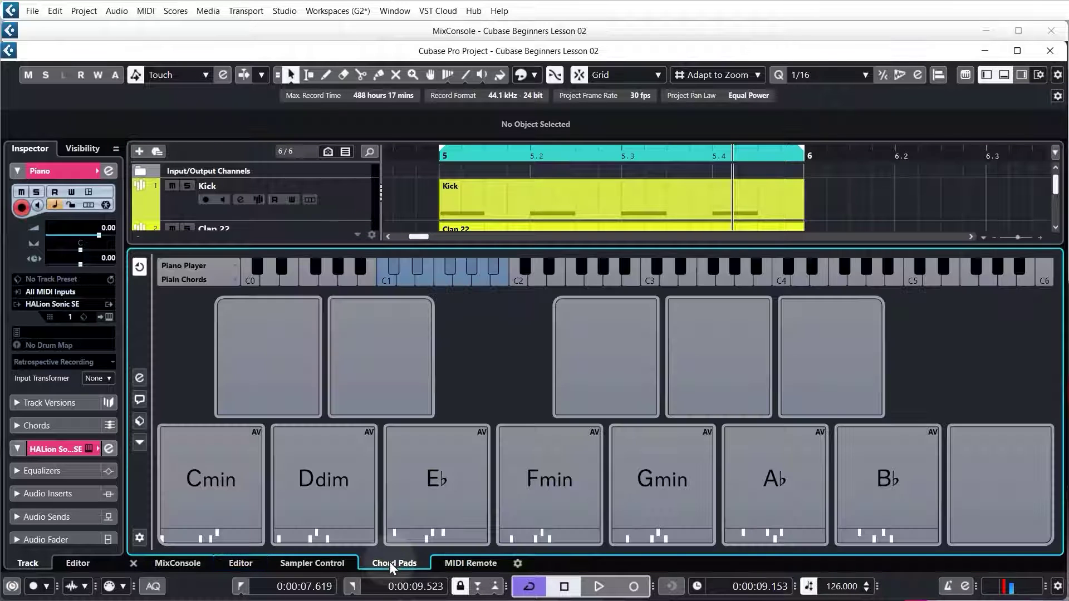
click(216, 480)
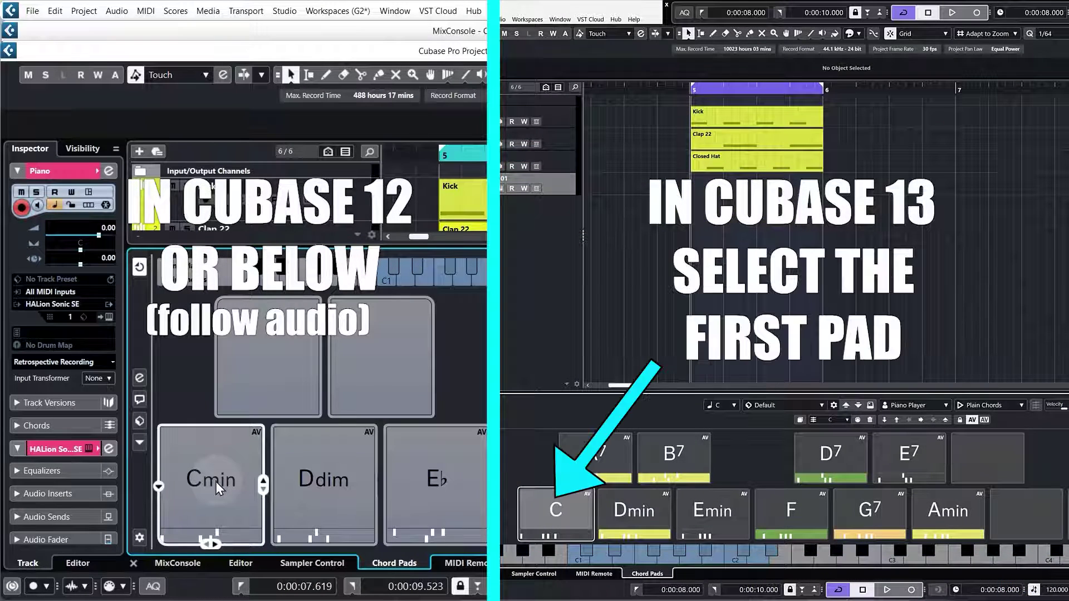
- Lock all chord pads, and in Cubase 13 make the first pad, C, the Adaptive Voicing Reference
click(544, 507)
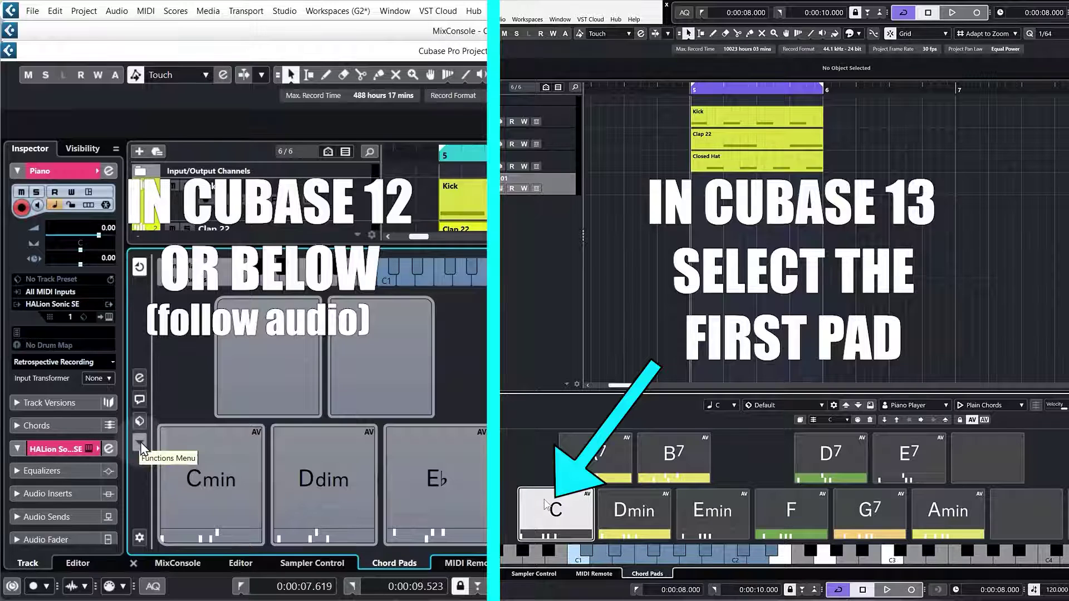
click(139, 443)
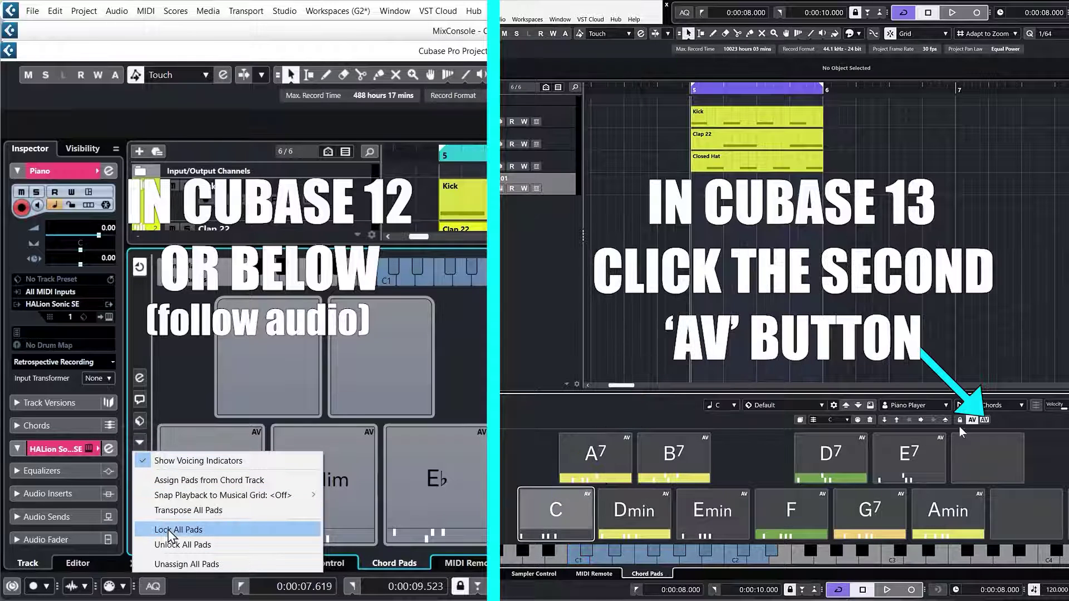
click(168, 530)
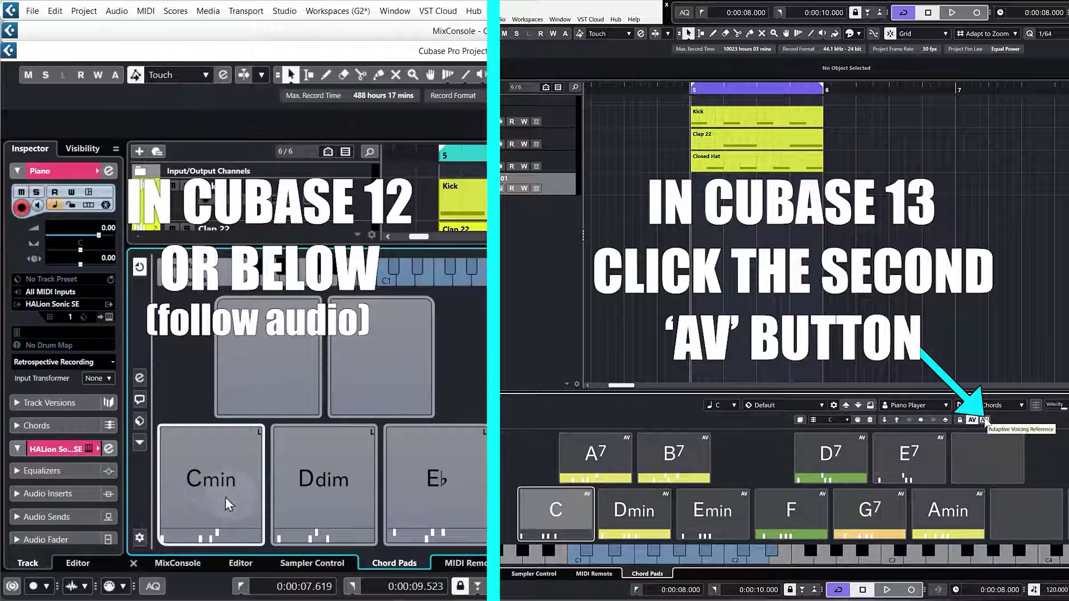
click(985, 420)
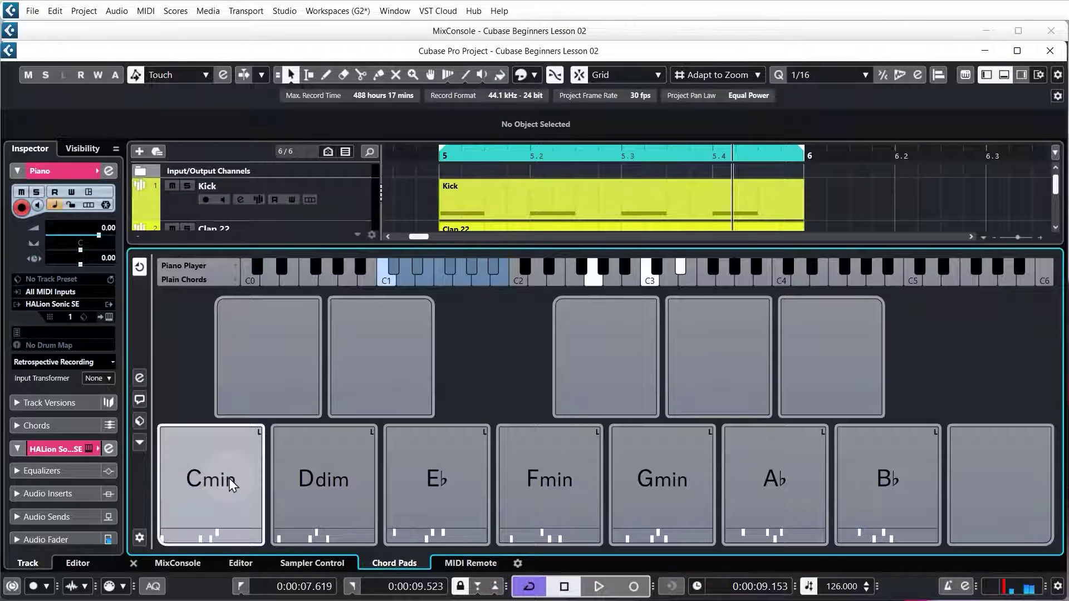
- Audition the Ddim, Fmin and E♭ chord pads with the piano sound
click(335, 482)
click(530, 479)
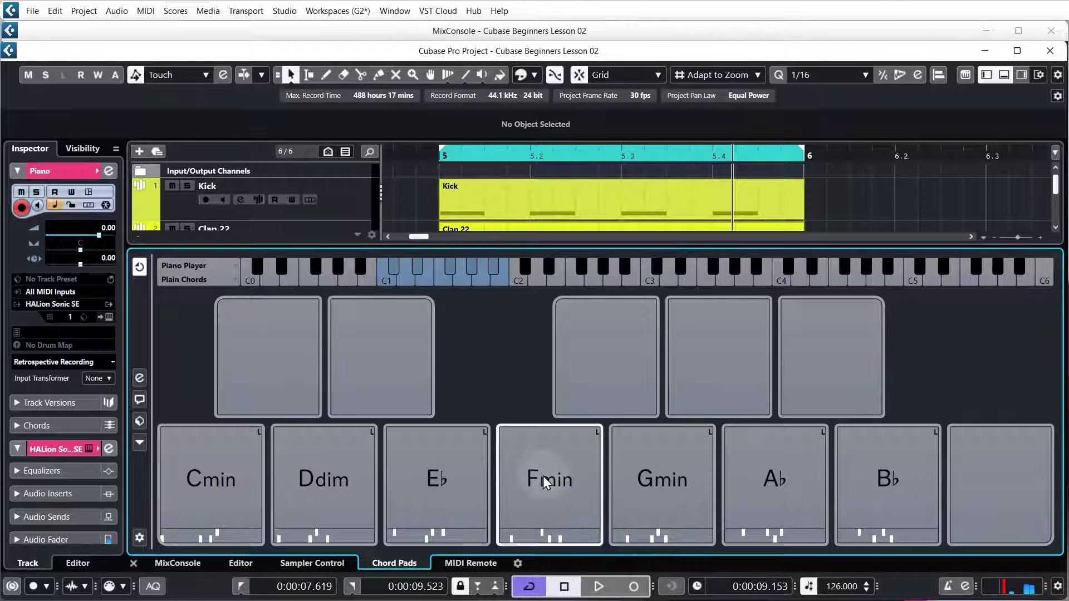
click(472, 480)
click(315, 433)
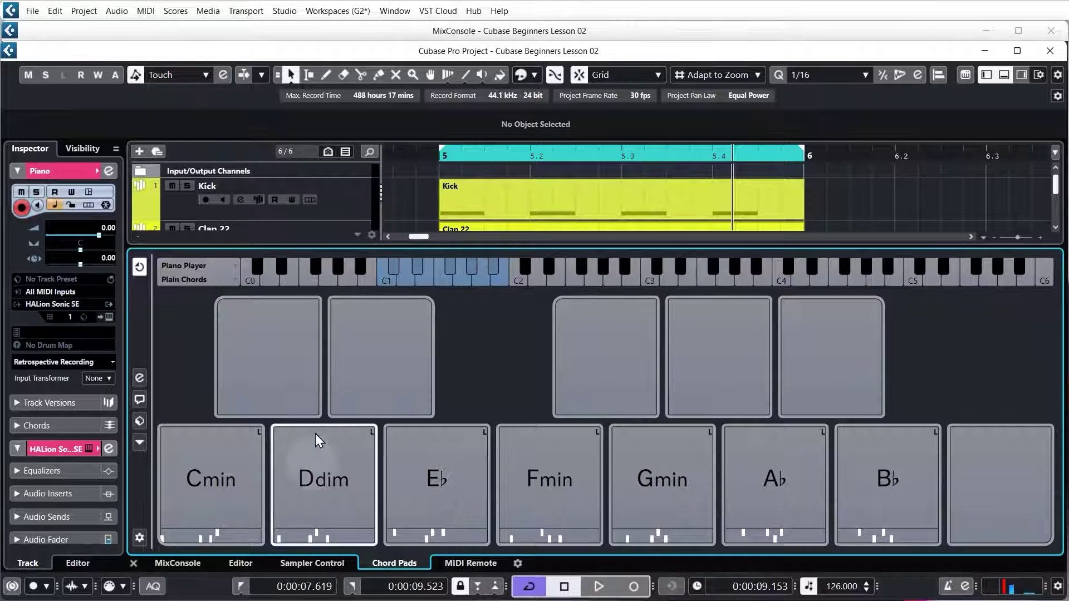
- Audition the Fmin, Cmin, E♭ and Ddim chord pads in varying order with the piano sound
click(563, 430)
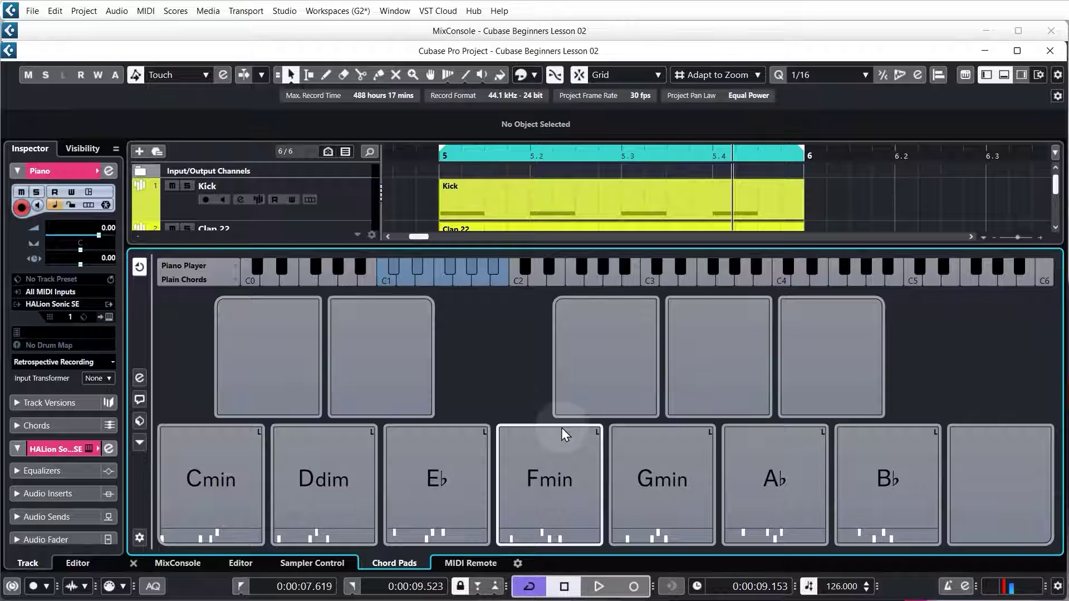
click(196, 458)
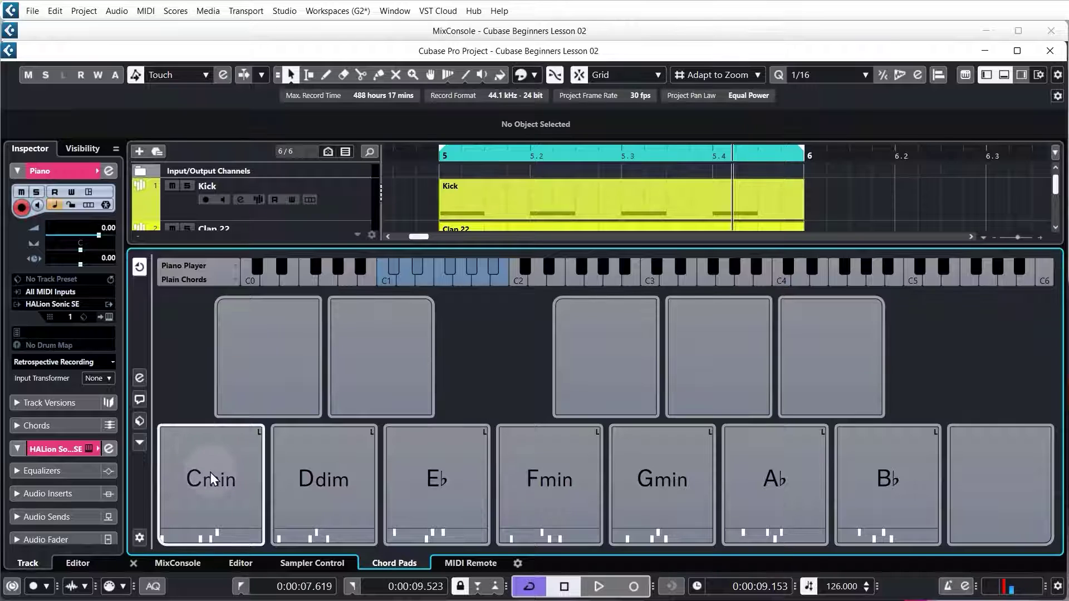
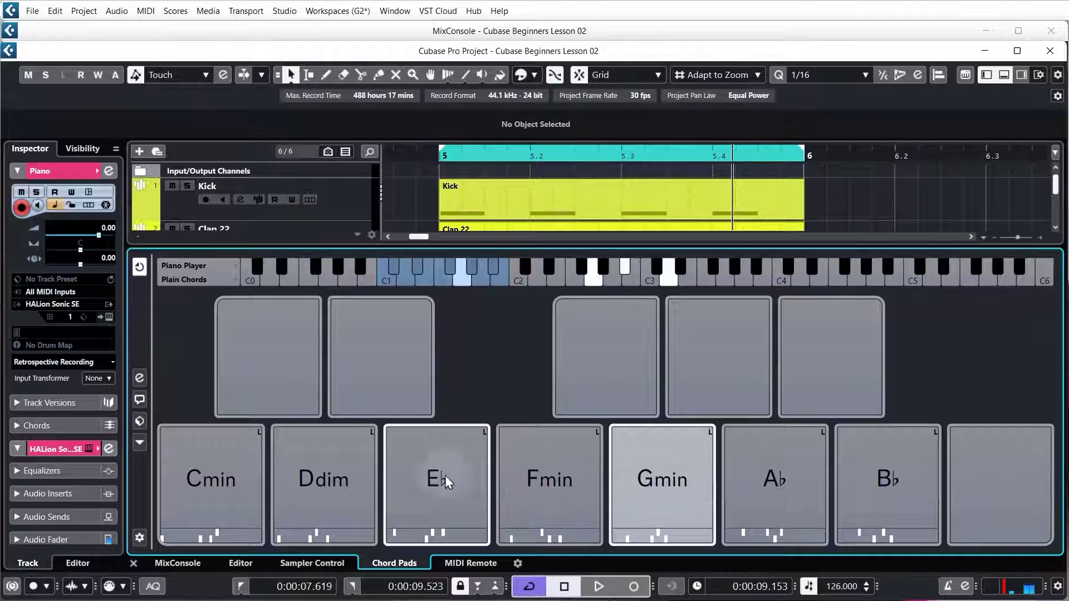
click(445, 476)
click(552, 489)
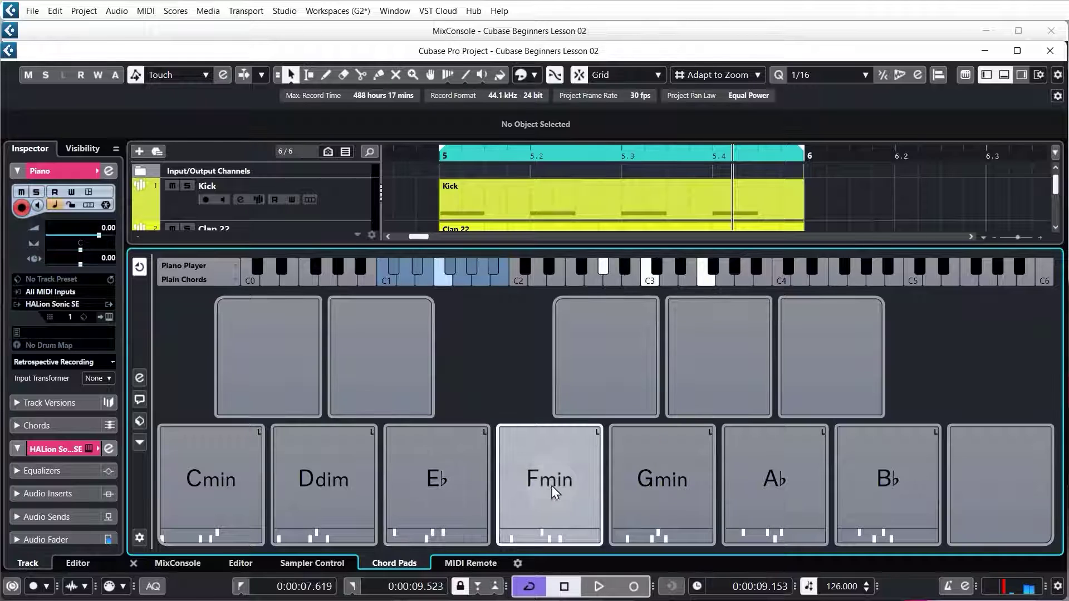
click(206, 474)
click(346, 482)
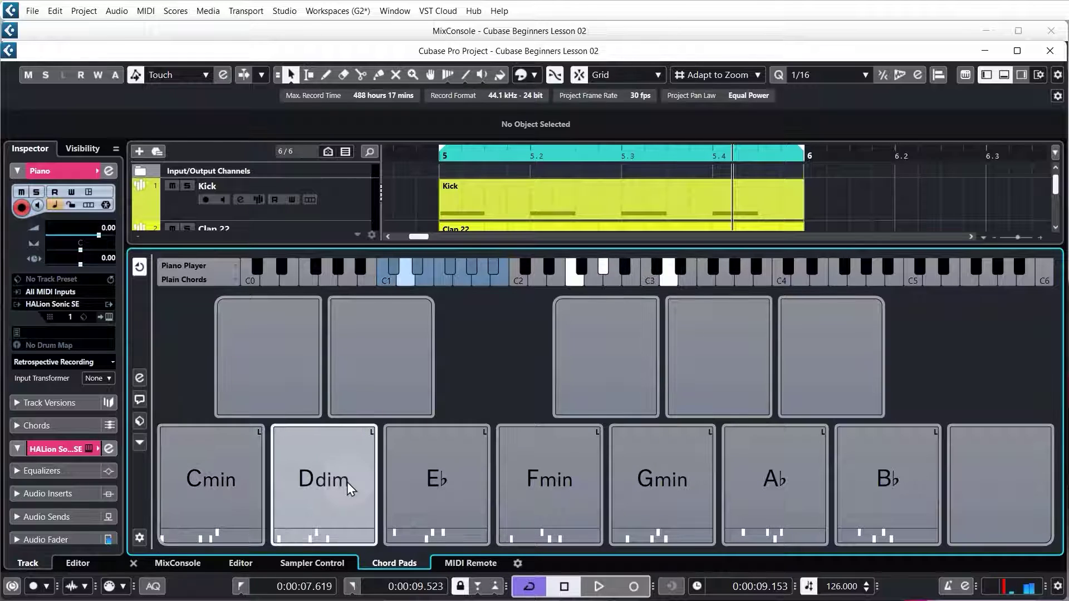
click(552, 488)
click(459, 482)
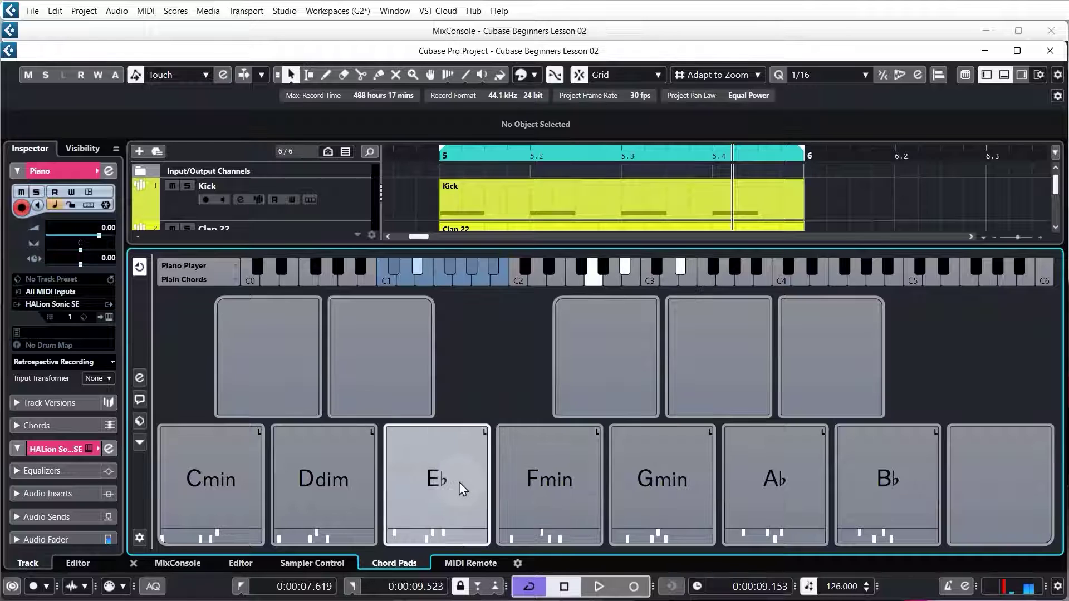
- Make the track area taller and place the Cmin chord pad's chord on the Piano track at bar 5
drag(848, 250, 849, 306)
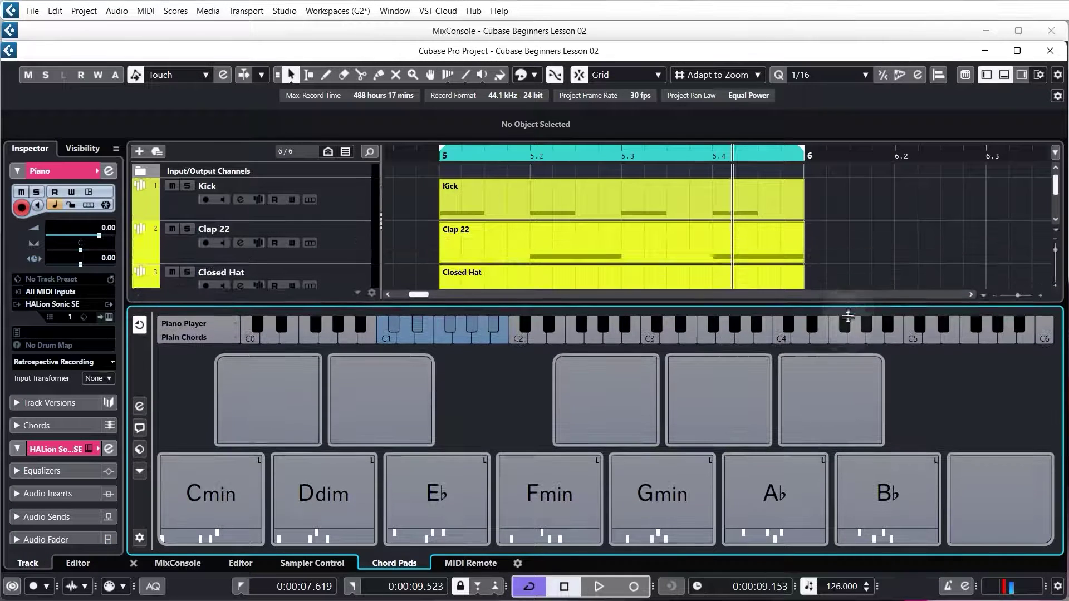
click(1057, 190)
drag(1056, 189, 1057, 206)
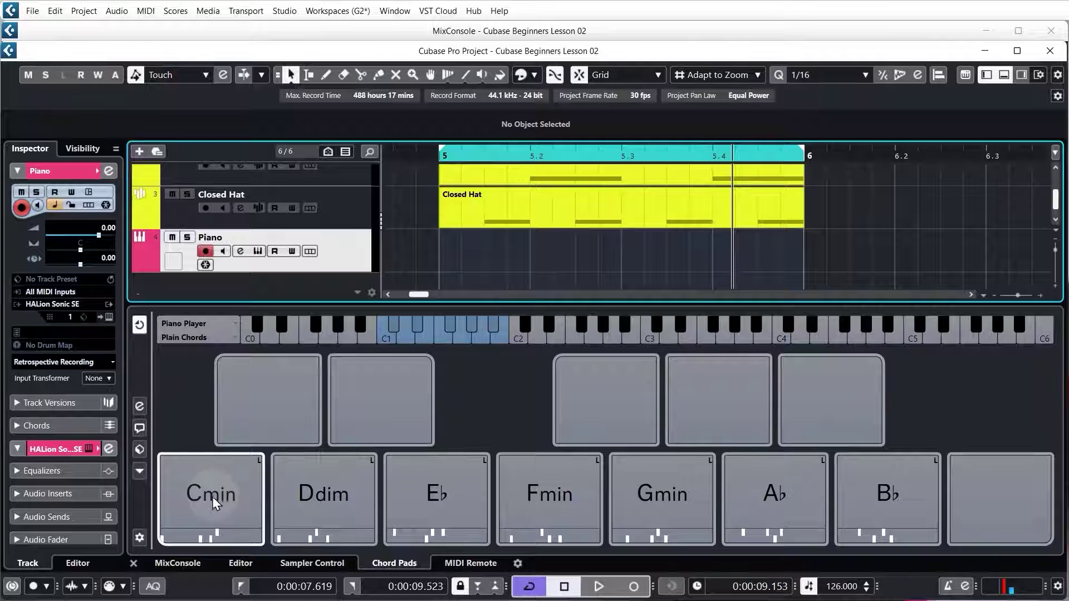
drag(213, 498, 441, 247)
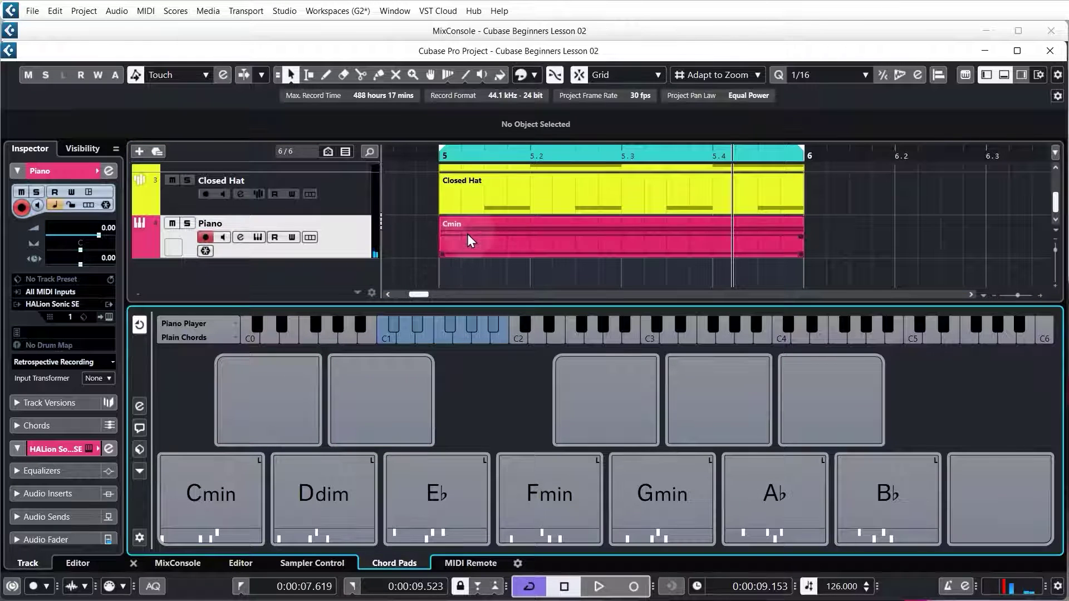
- Play the Cmin event with the drum loop from bar 5, and delete it from the Piano track
click(443, 157)
key(space)
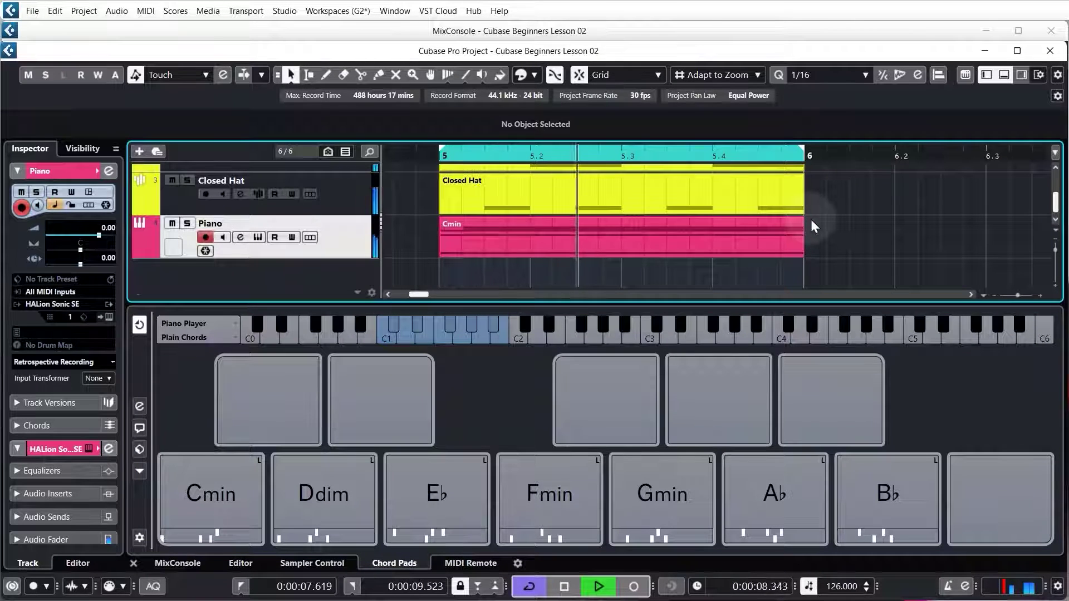
key(space)
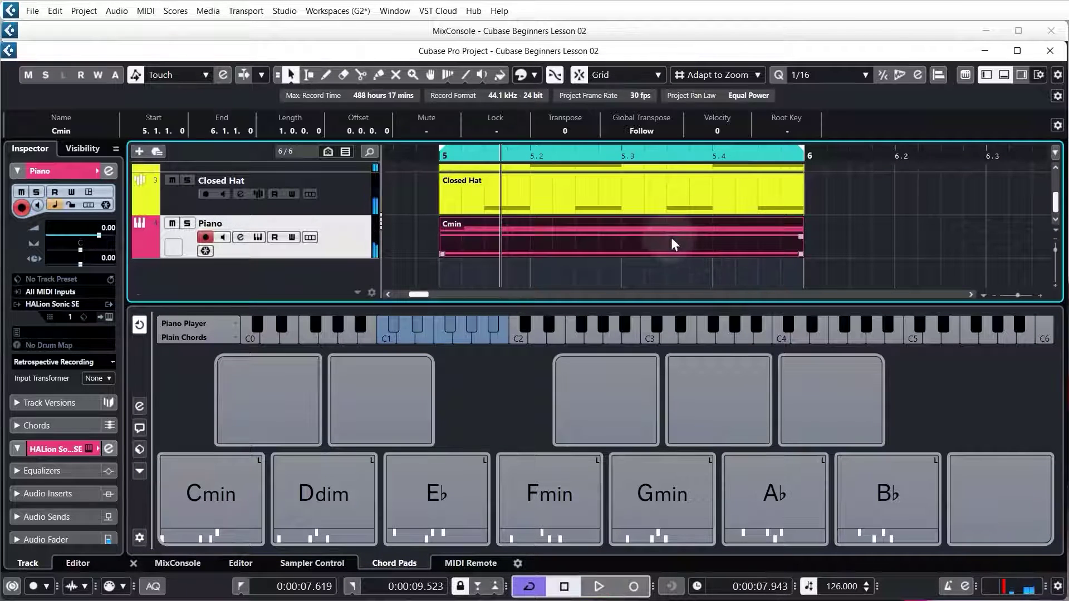
click(670, 237)
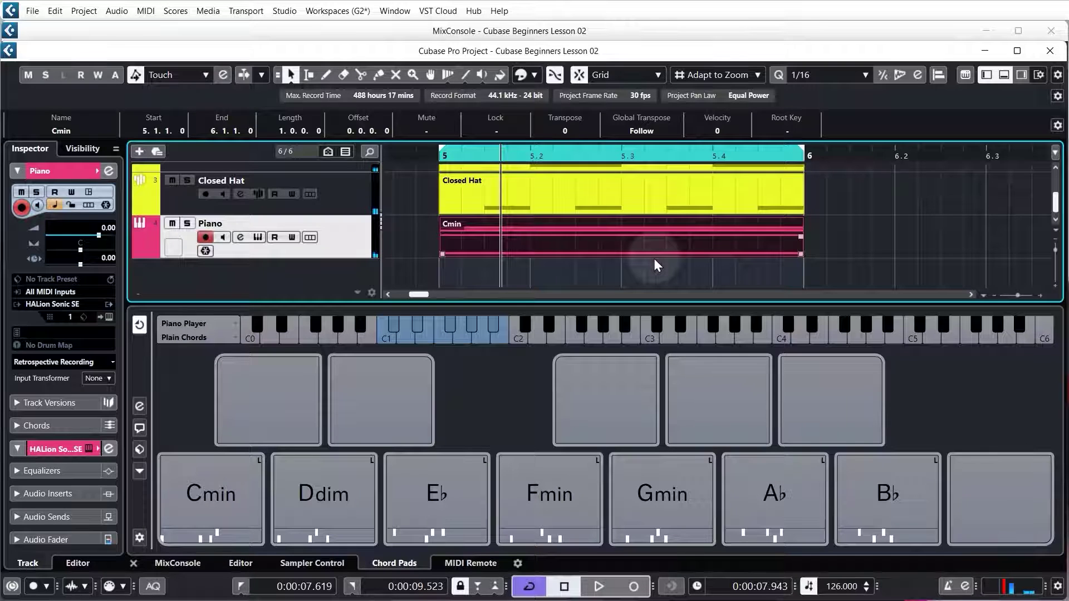
key(Delete)
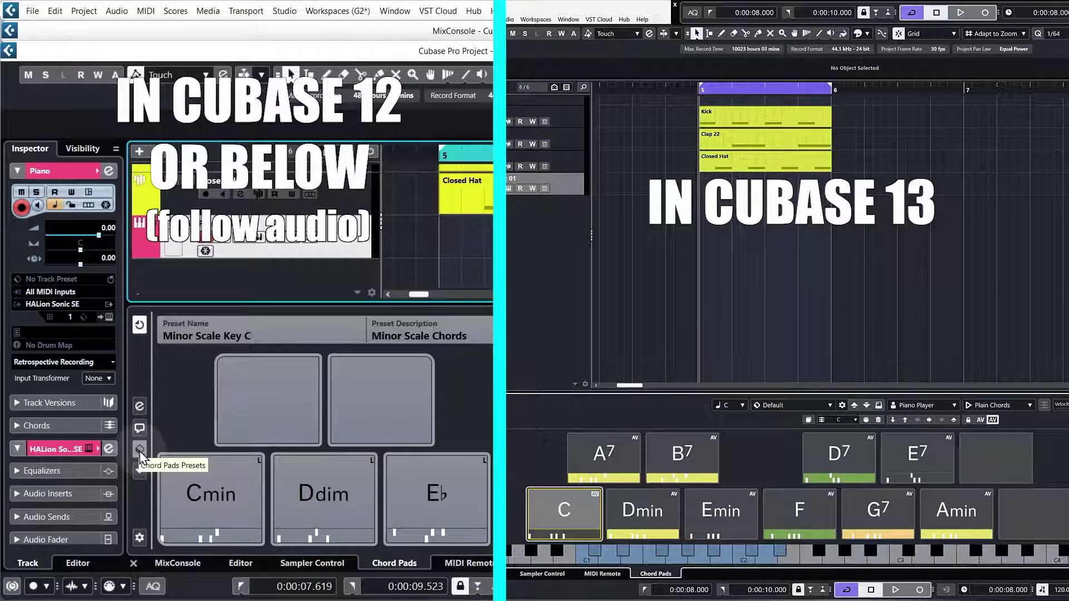
- Load the Major Scale Key A chord pads preset and play the A pad
click(140, 450)
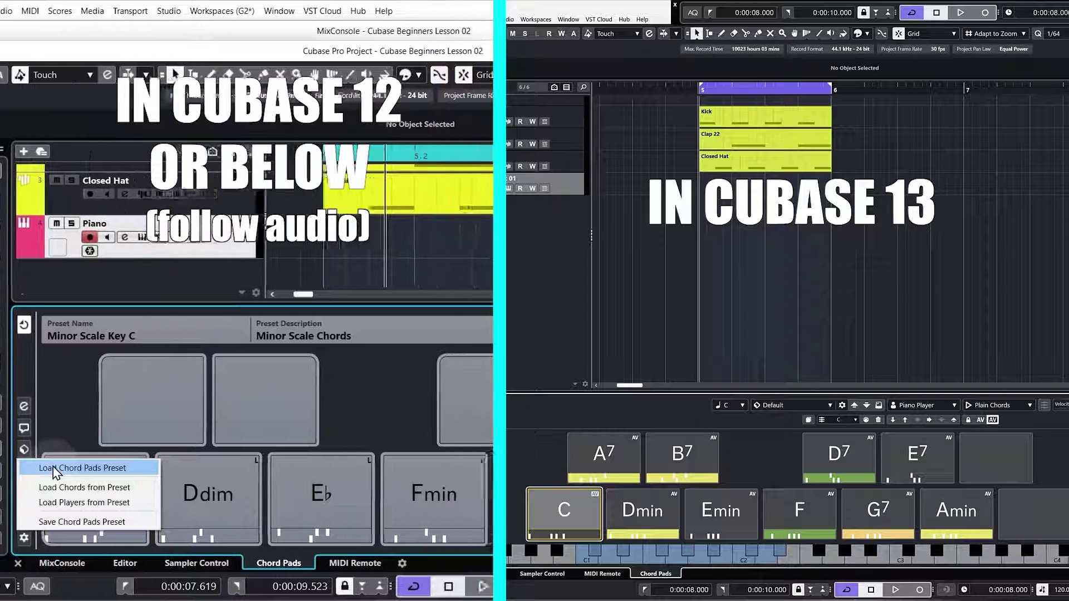
key(Escape)
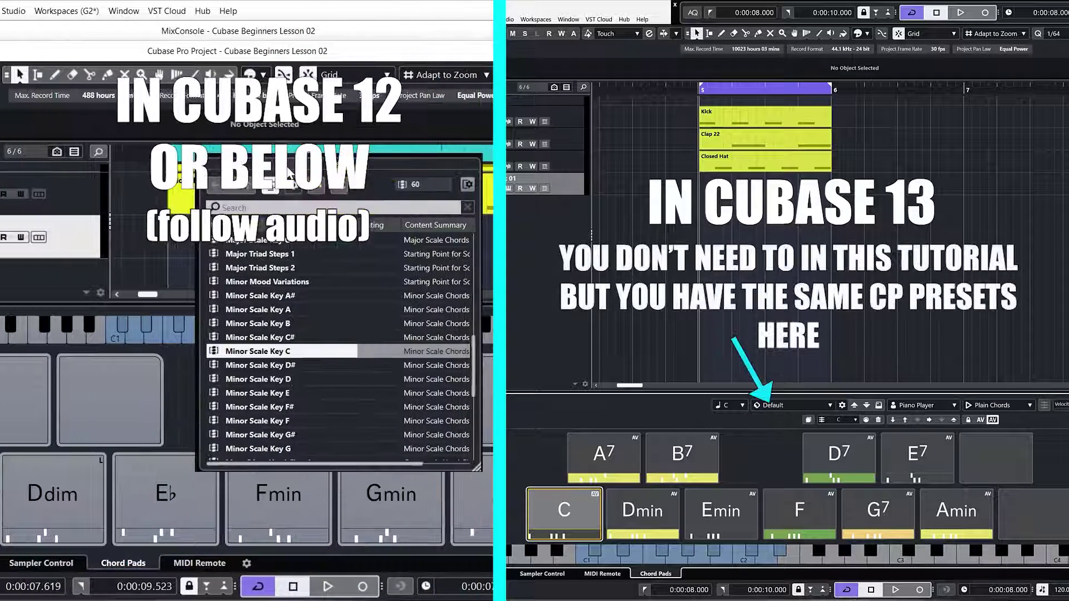
drag(471, 356, 483, 331)
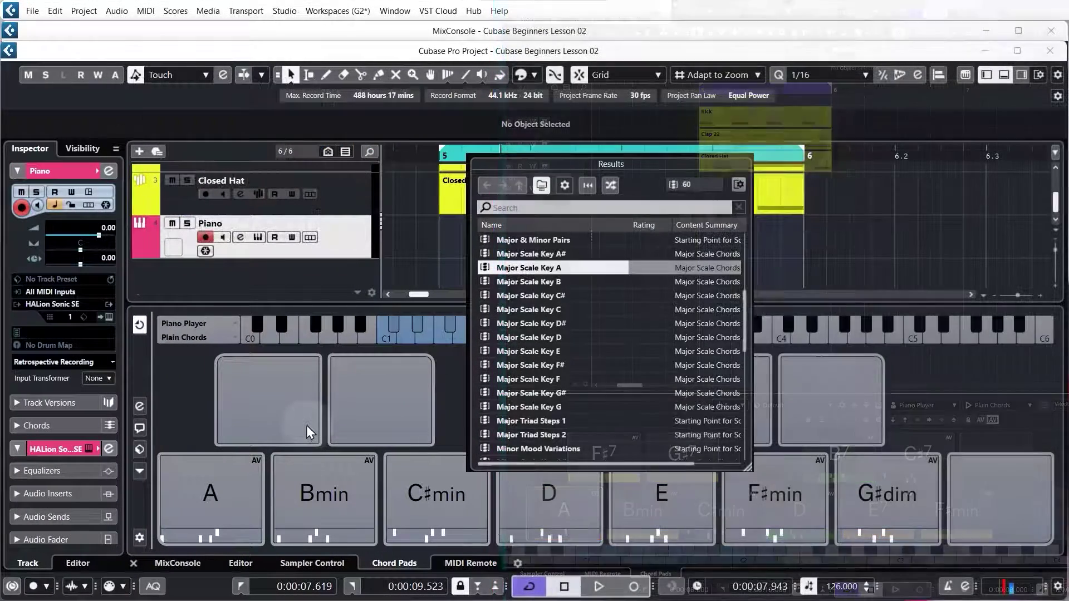
click(414, 263)
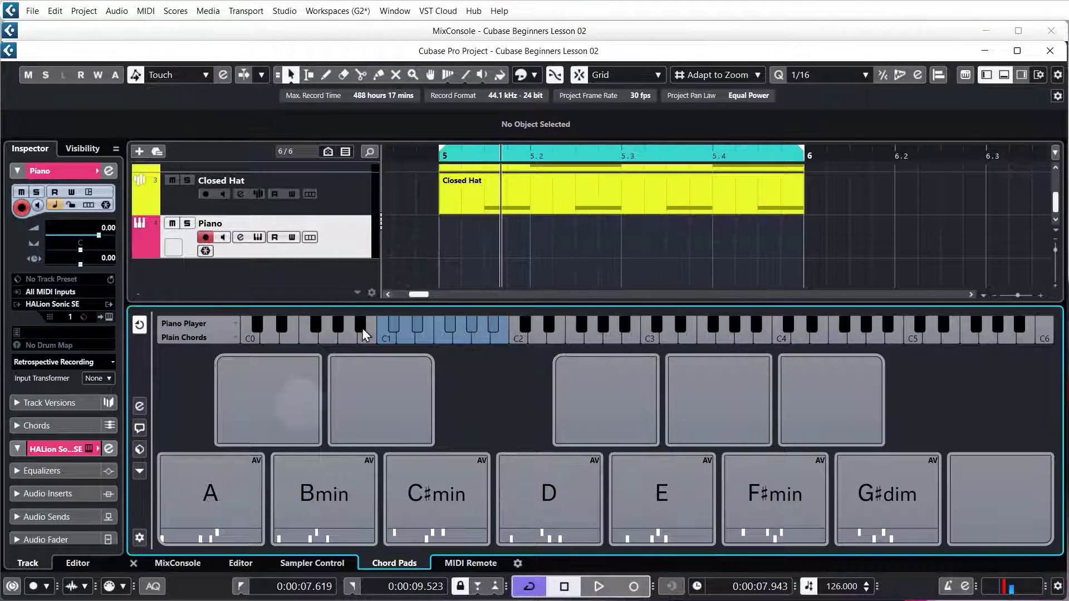
click(225, 497)
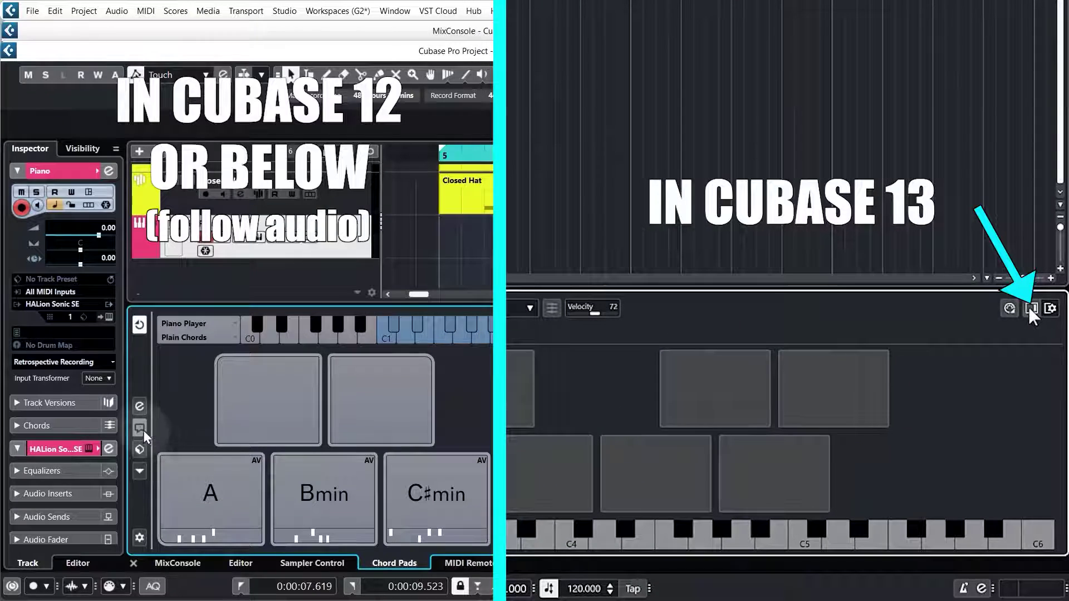
- Open the Chord Assistant's Circle of Fifths and audition the A, F#min, C#min and B chords
click(139, 429)
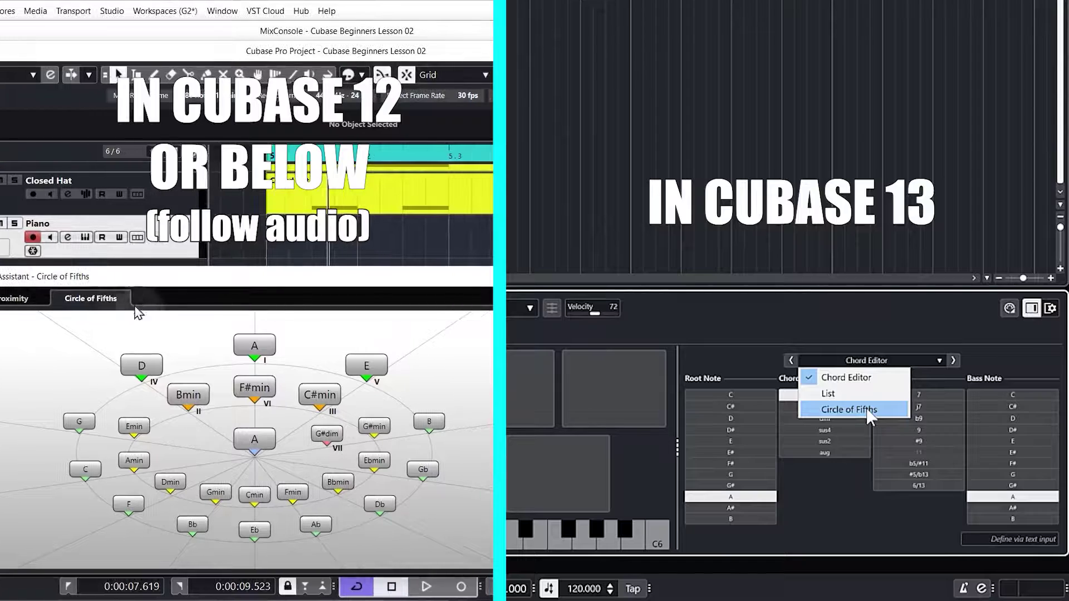
click(857, 410)
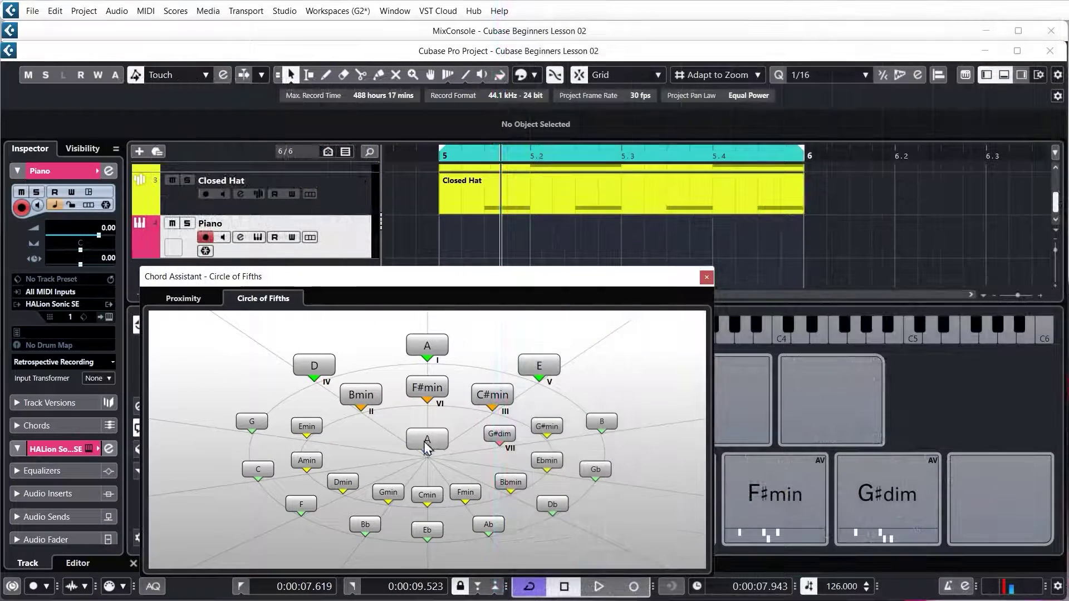
click(433, 445)
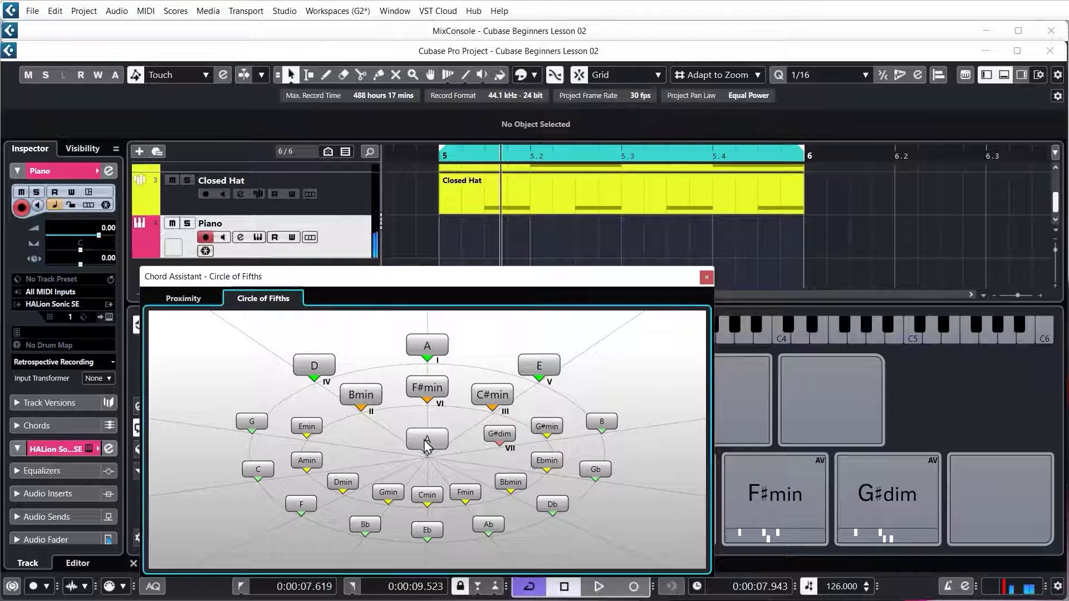
click(428, 391)
click(428, 346)
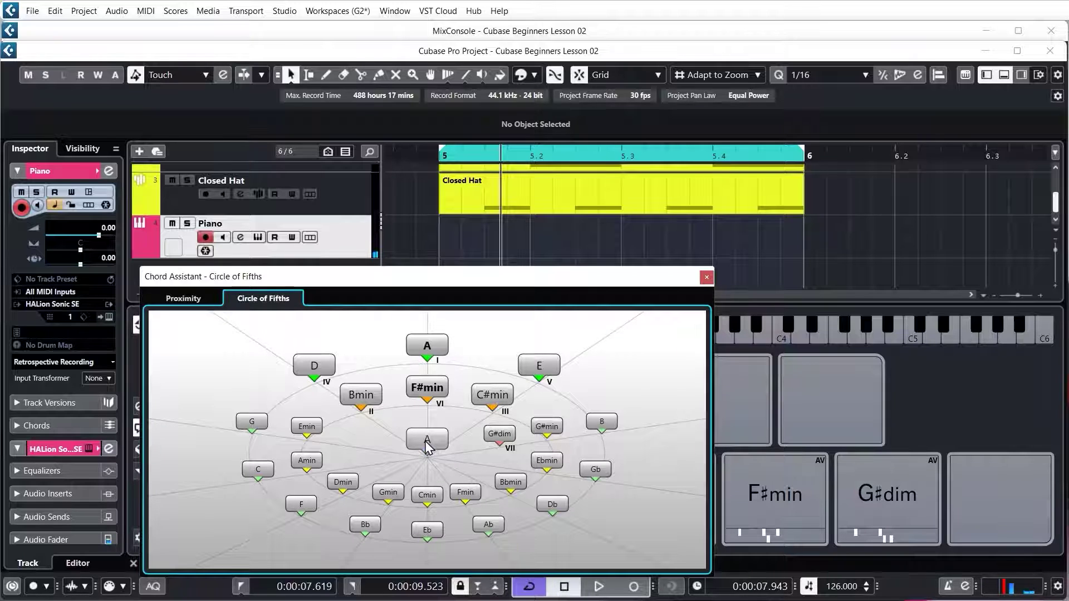
click(424, 442)
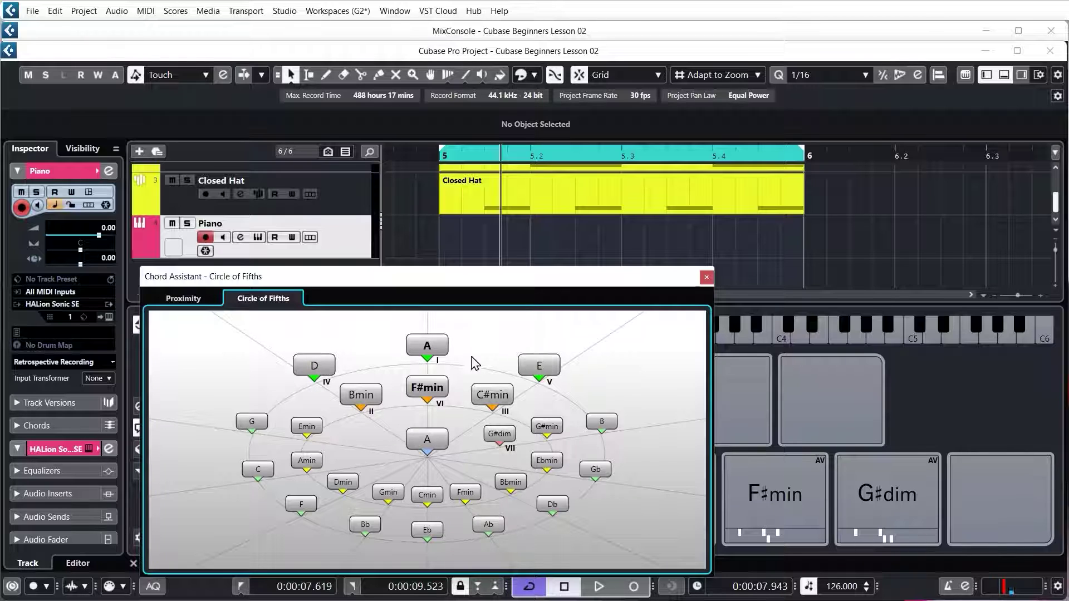
click(429, 442)
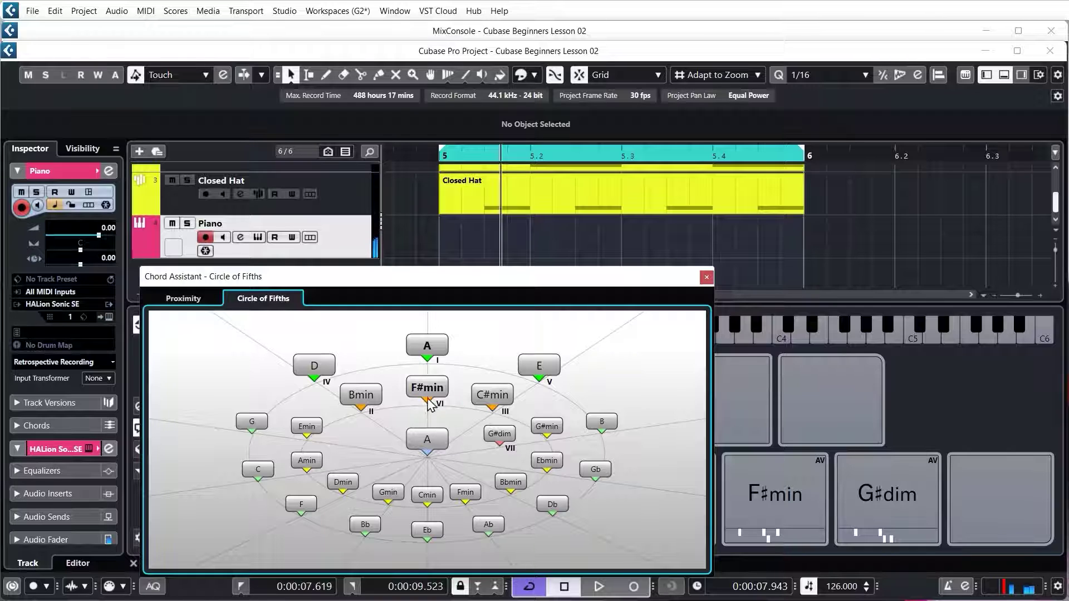
drag(431, 392, 483, 406)
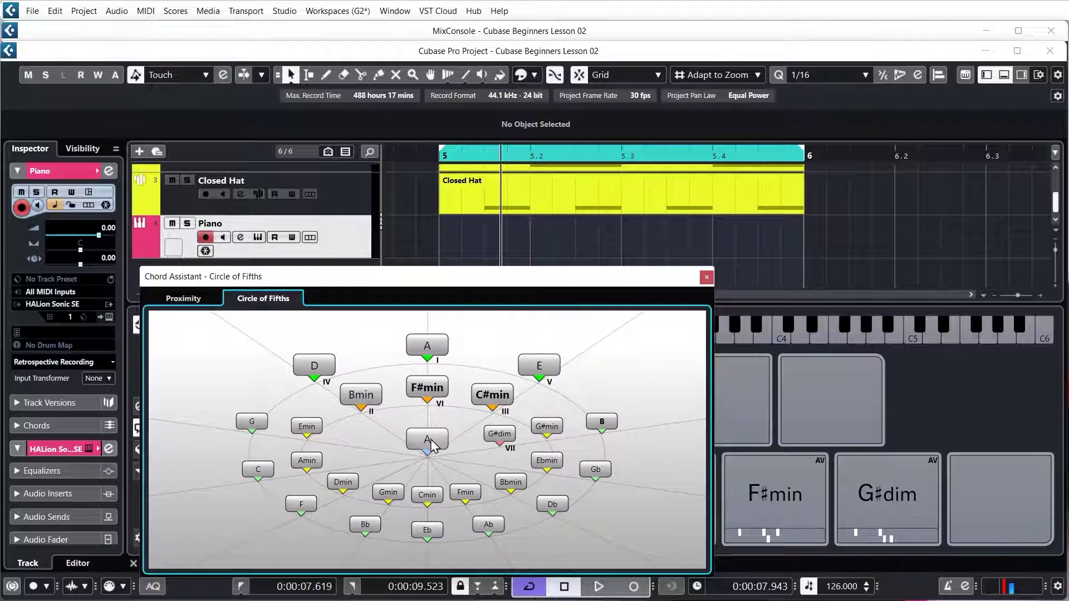
- Place the A, F#min, C#min and B chords on the Piano track at bars 5, 6, 7 and 8, and close the Chord Assistant
drag(429, 444, 448, 248)
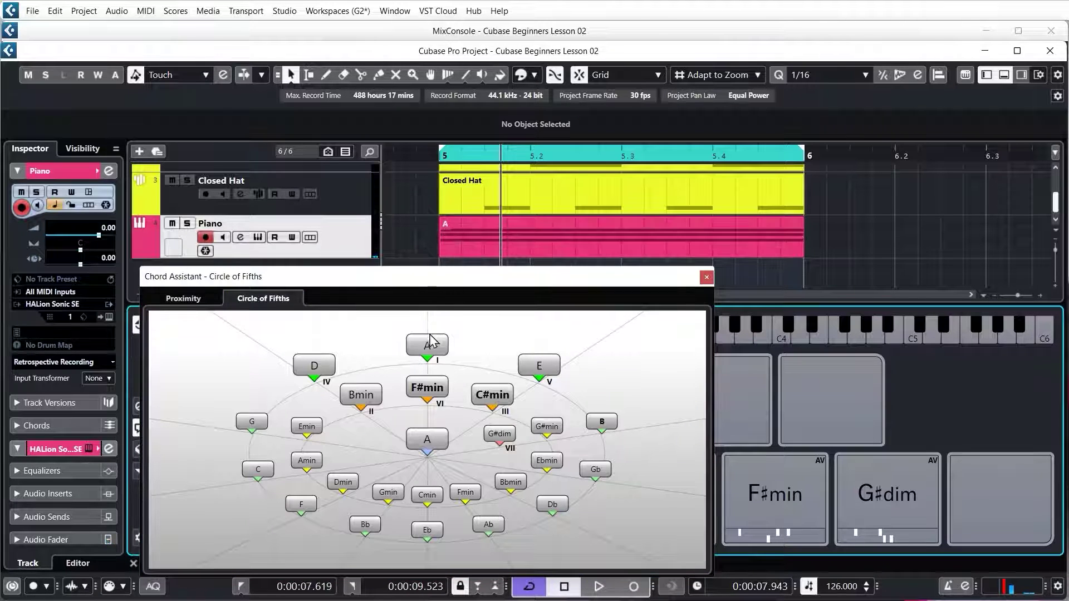
drag(427, 396, 807, 235)
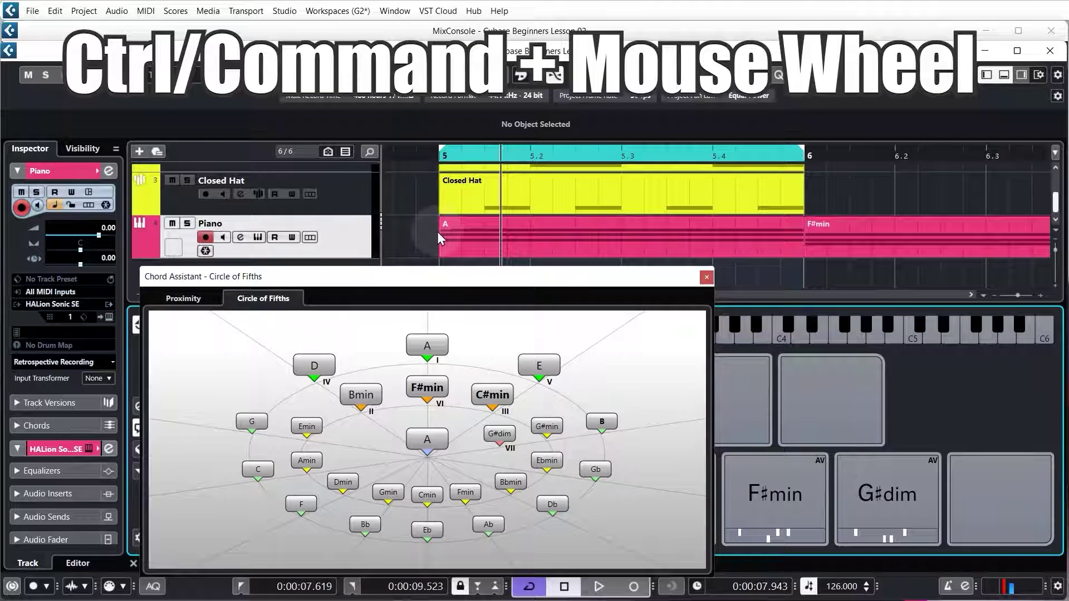
scroll(436, 232, down, 5)
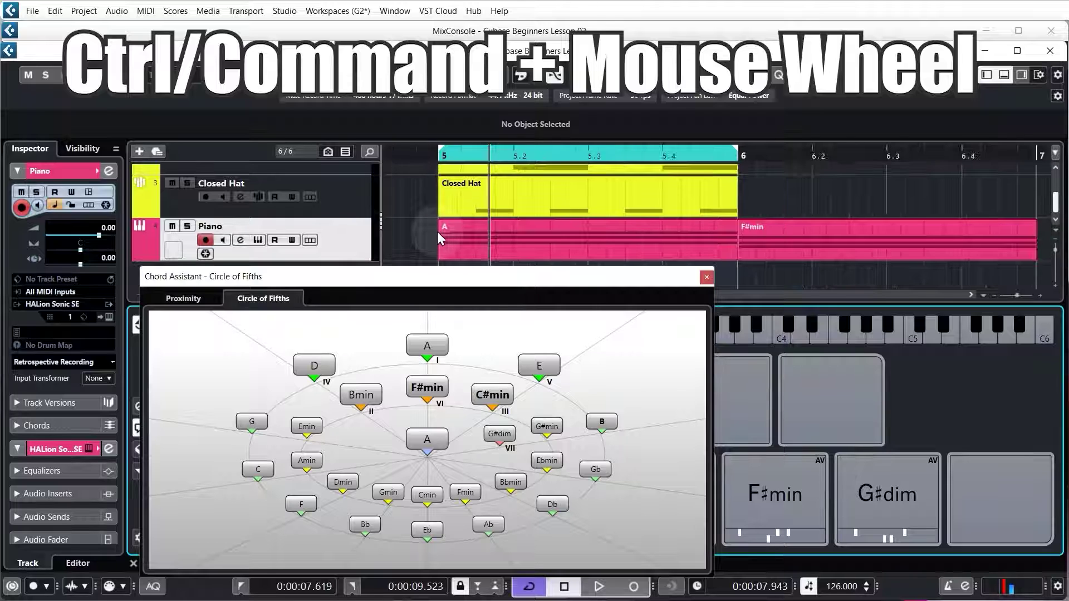
scroll(437, 232, down, 2)
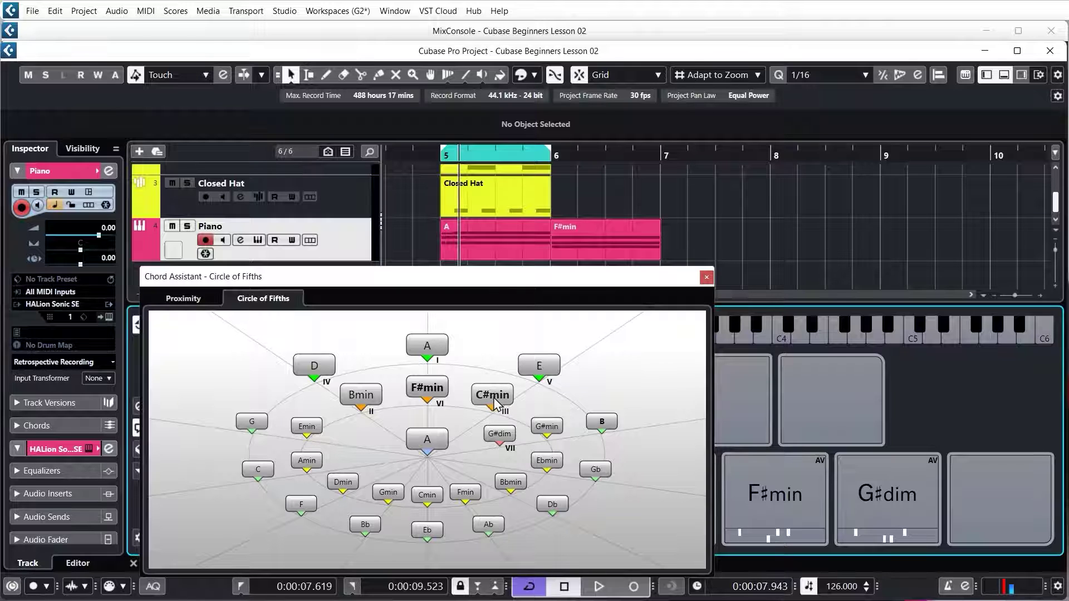
drag(494, 403, 665, 232)
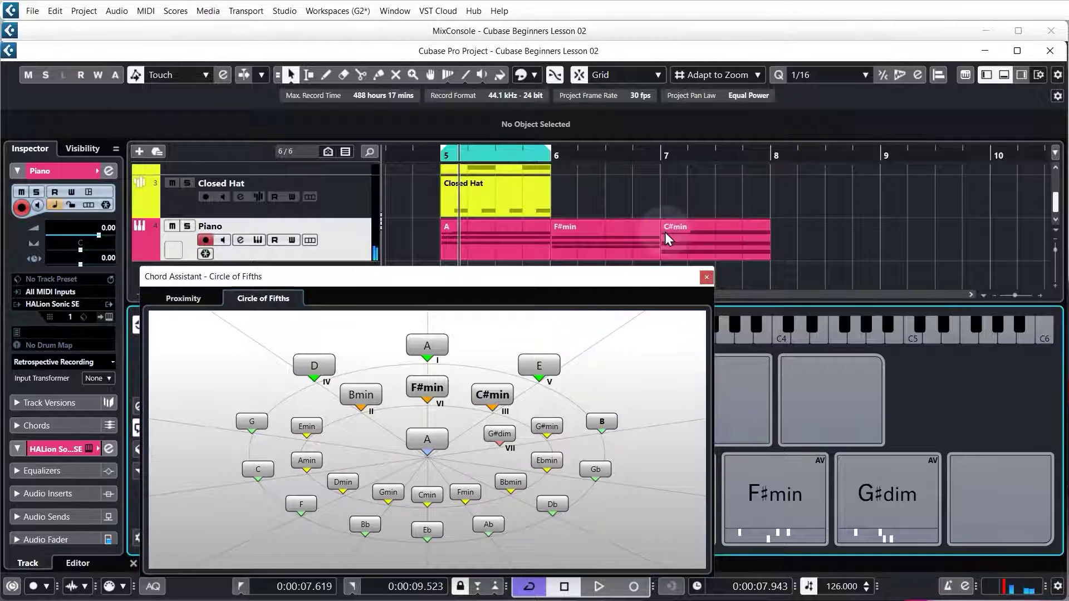
click(603, 426)
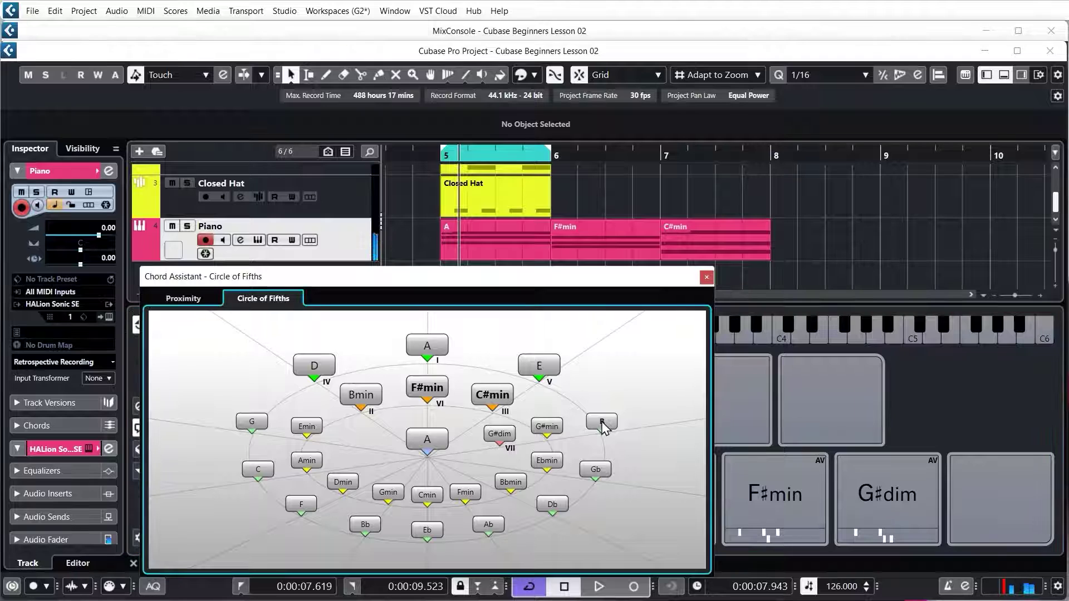
drag(603, 426, 776, 242)
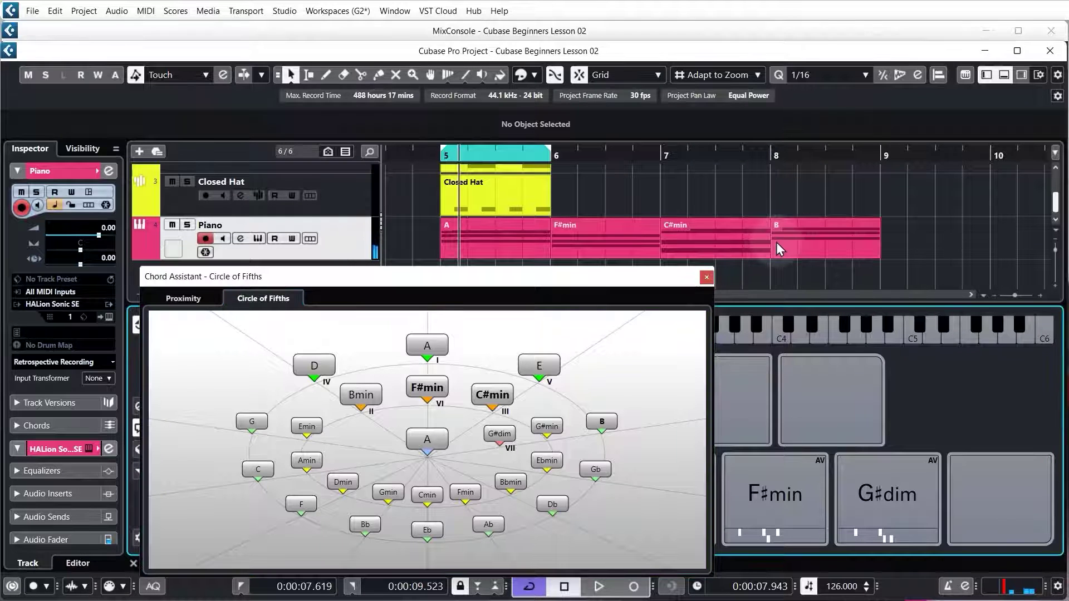
click(707, 277)
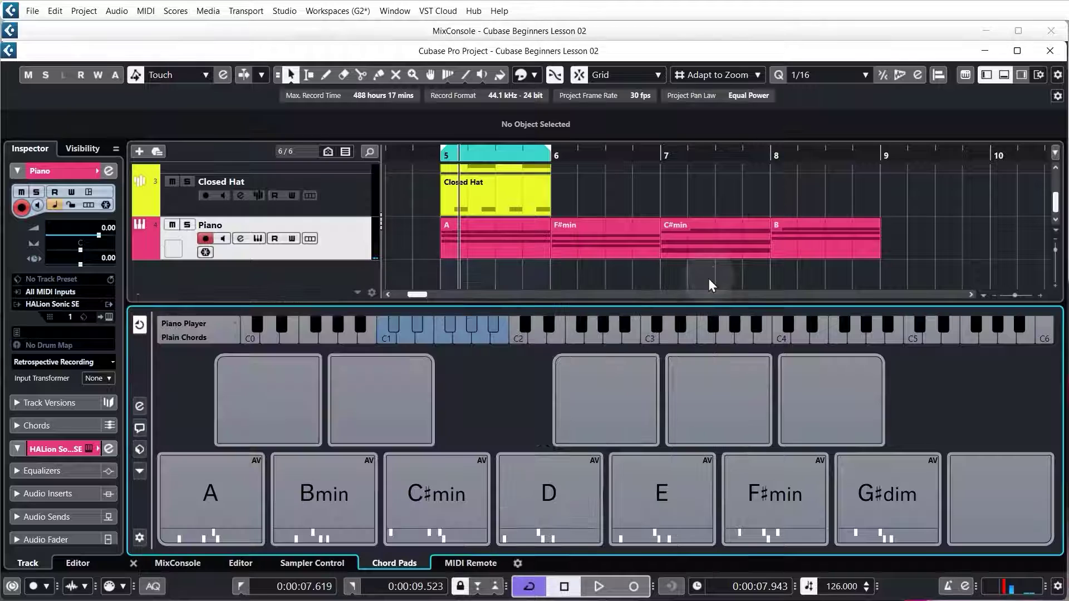
- Hide the project window's lower zone and extend the cycle range to run from bar 5 to bar 9
click(1004, 76)
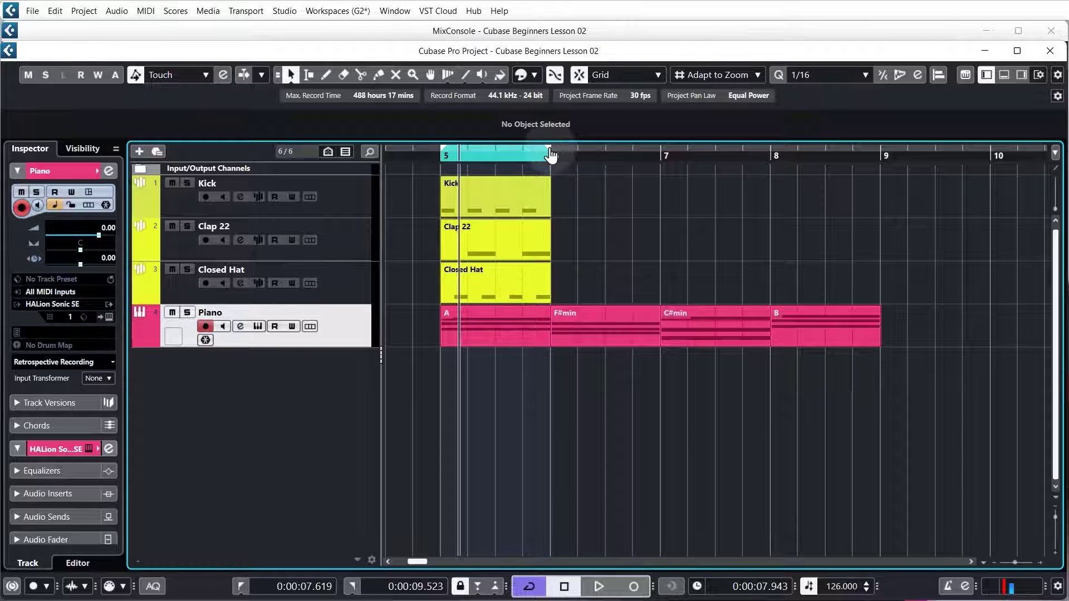
drag(550, 154, 879, 162)
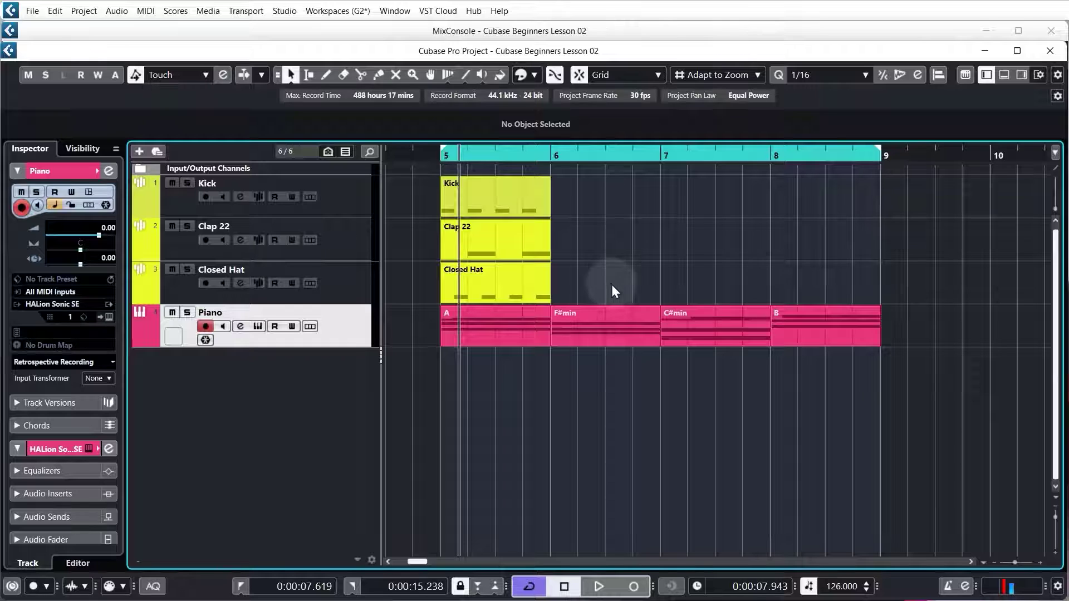
- Copy the Kick, Clap 22 and Closed Hat parts from bar 5 into bars 6, 7 and 8
drag(611, 284, 493, 196)
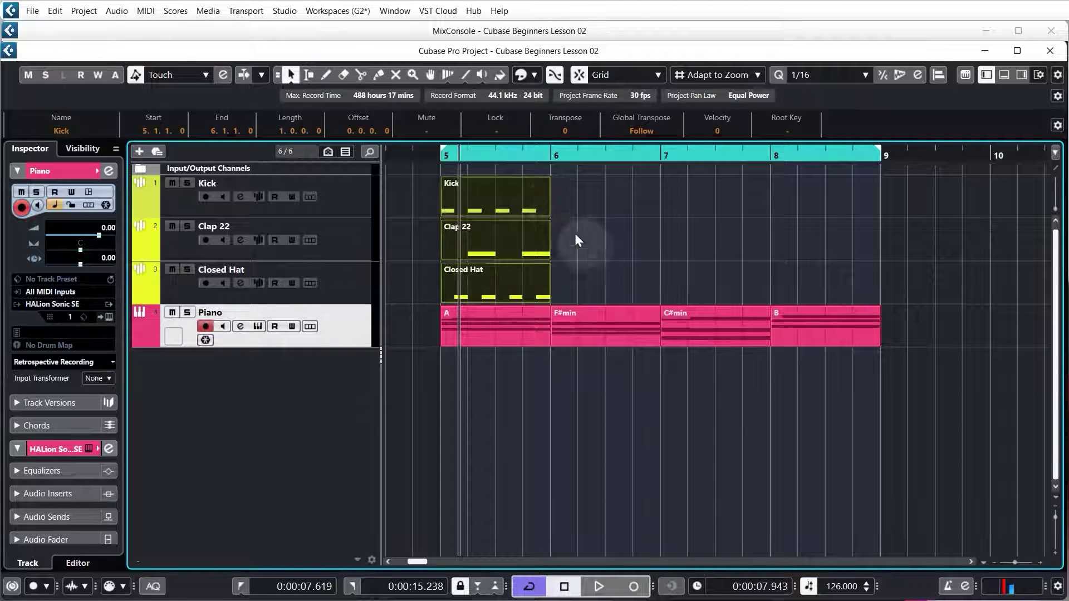
click(587, 248)
drag(582, 289, 524, 207)
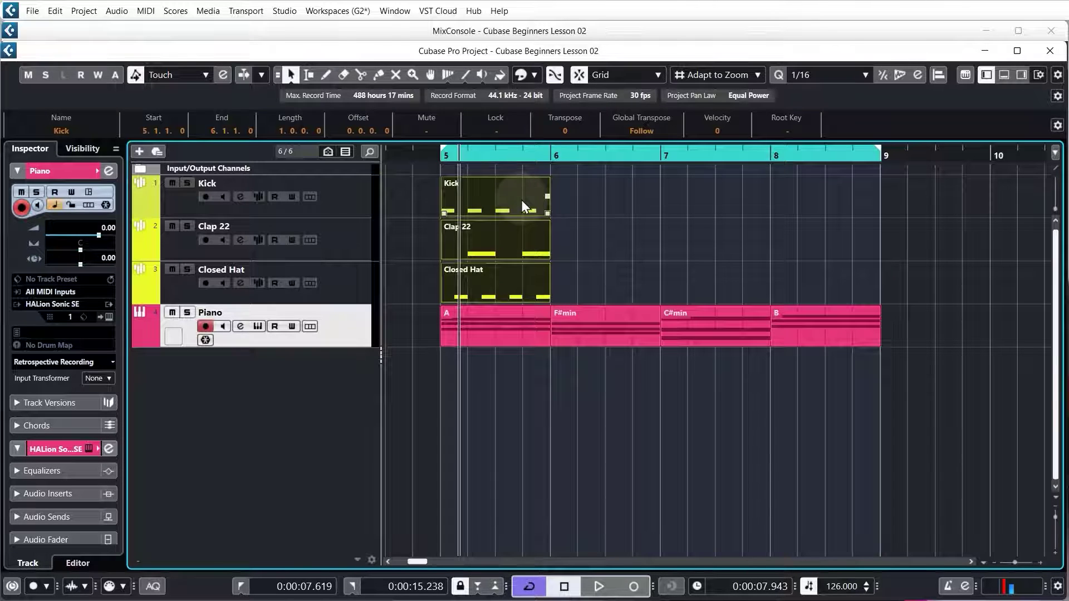
key(alt)
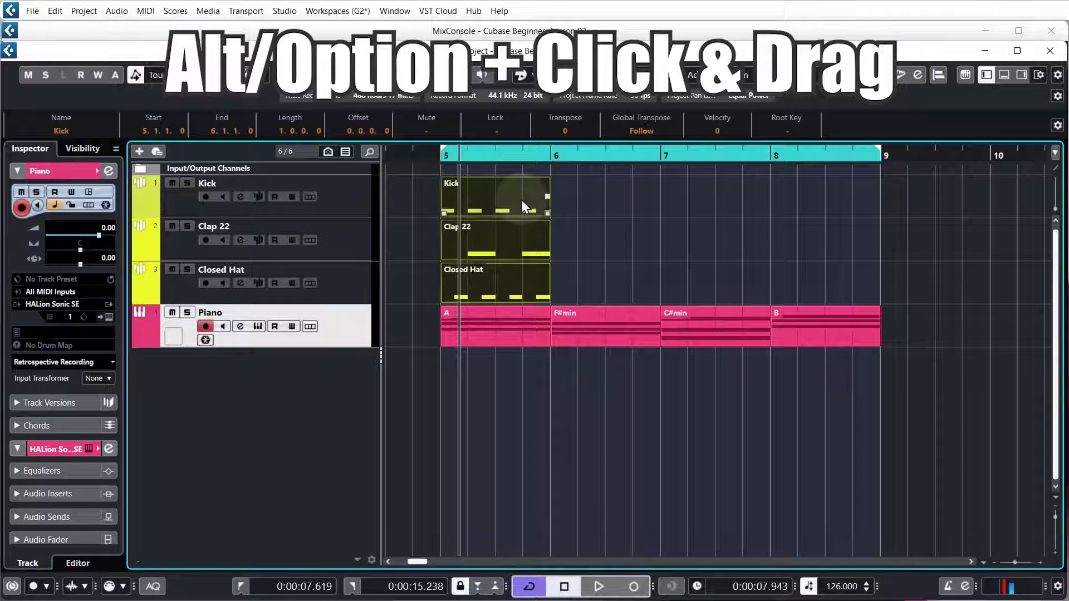
key(alt)
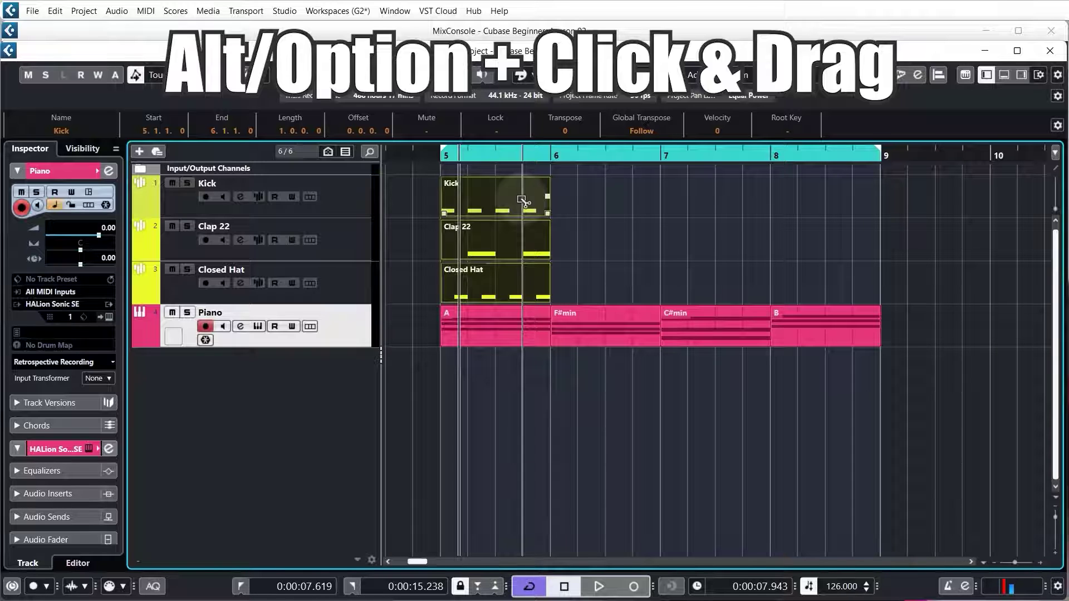
drag(522, 201, 623, 203)
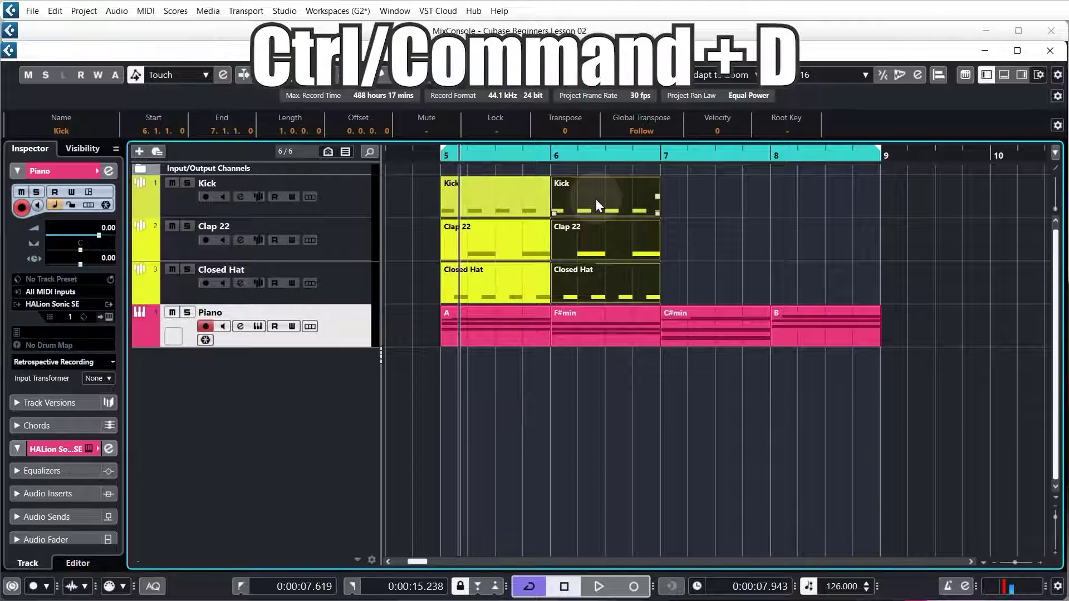
key(ctrl+d)
key(ctrl+d)
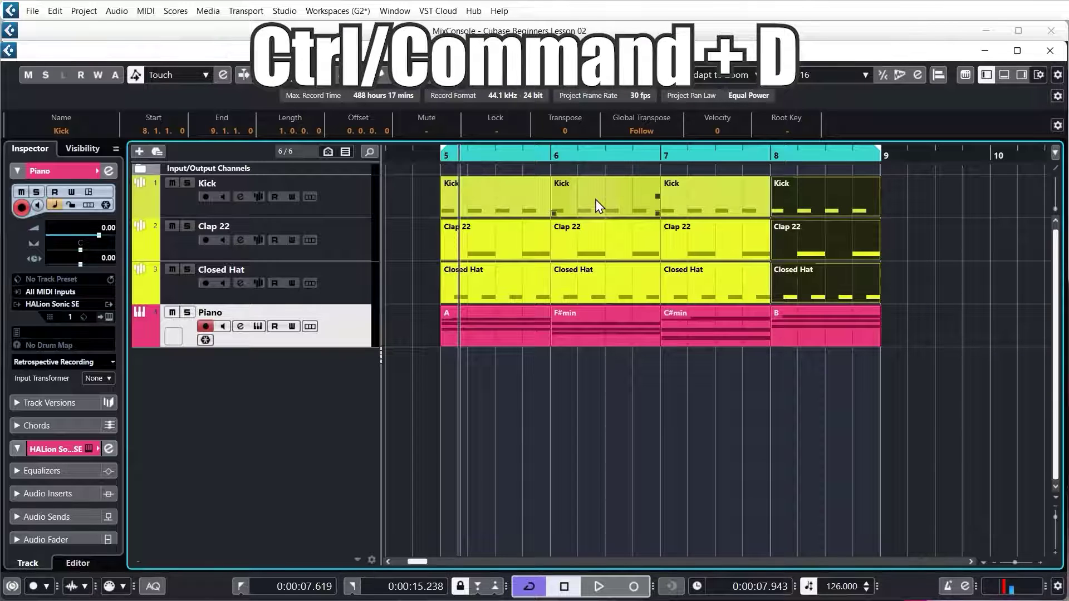
- Play the four-bar loop of drums and piano chords from bar 5, clear the selection and stop playback
click(440, 158)
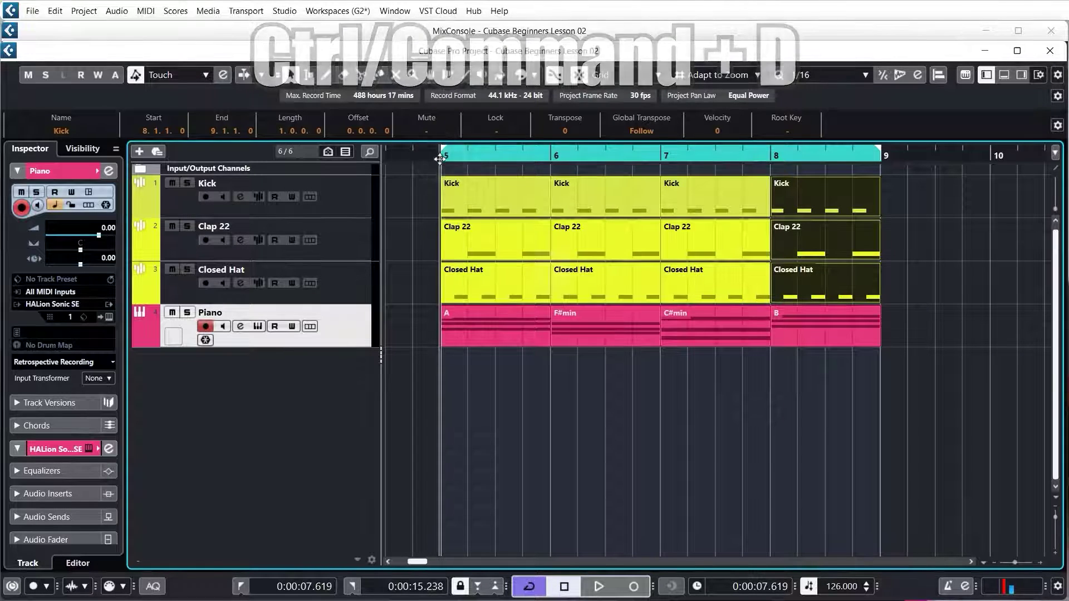
key(space)
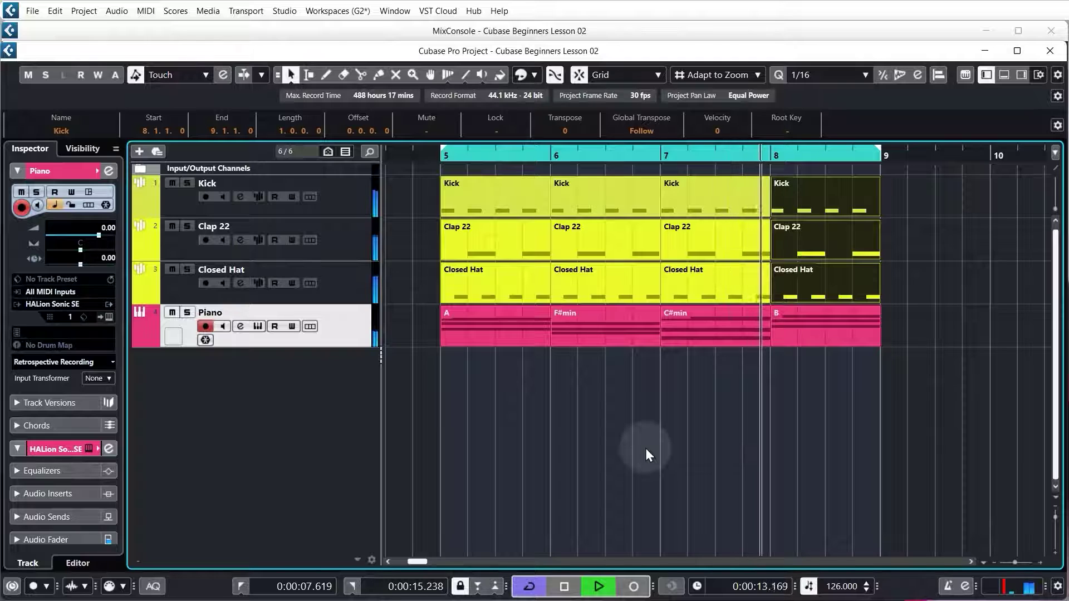
click(650, 409)
key(space)
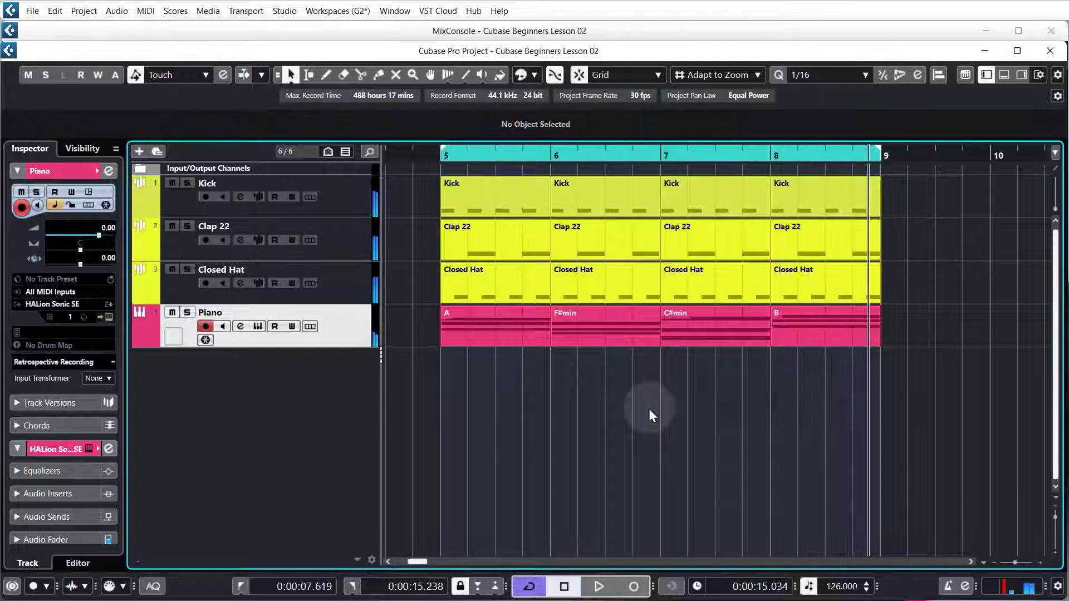
- Glue the A, F#min, C#min and B parts on the Piano track into one part and return to the selection tool
click(523, 333)
click(589, 327)
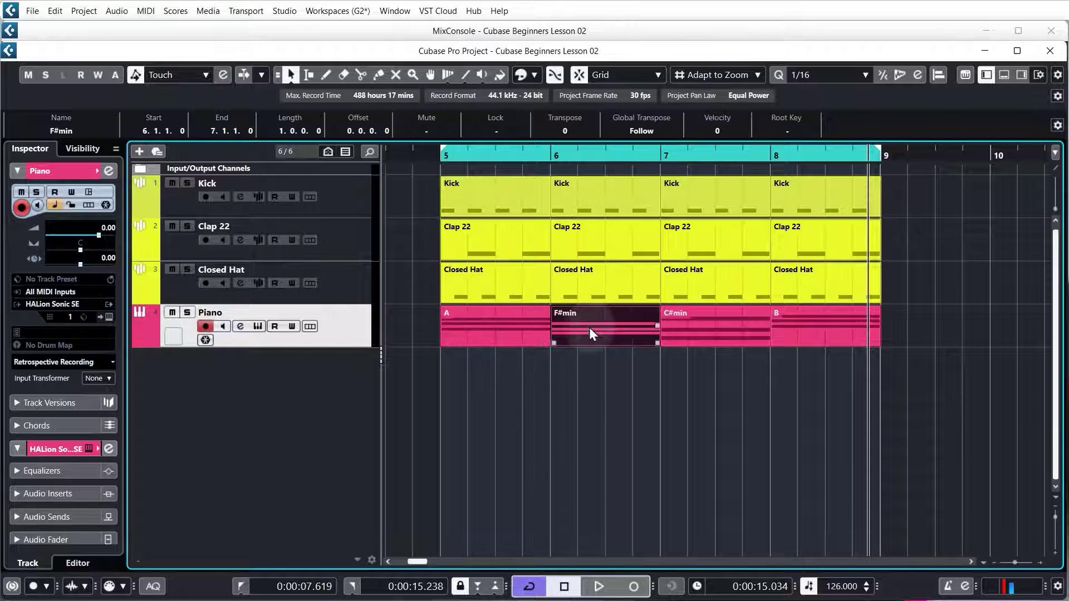
click(700, 327)
click(798, 326)
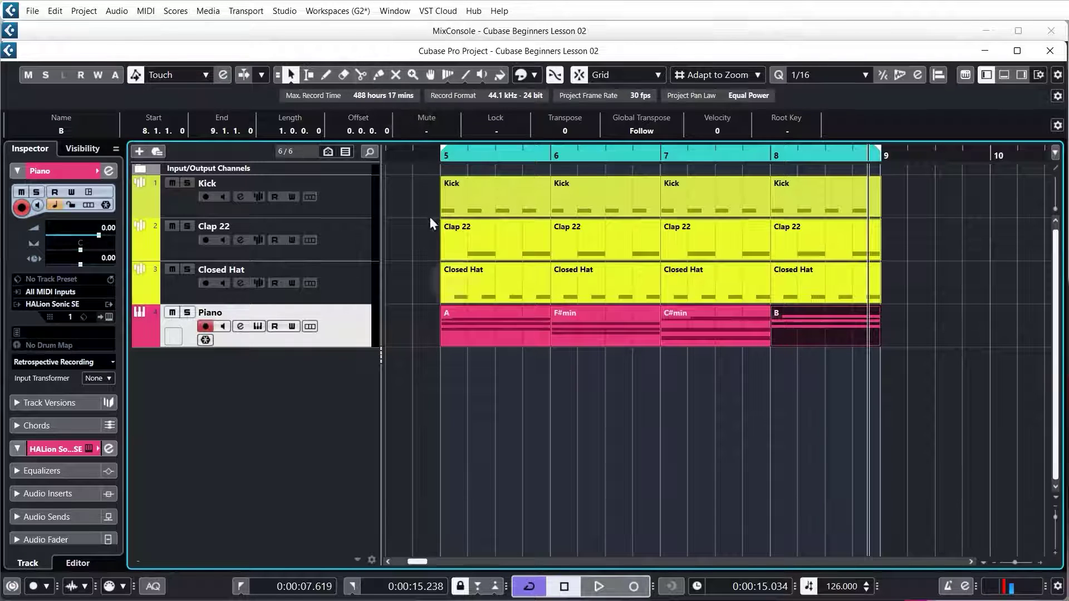
right_click(494, 378)
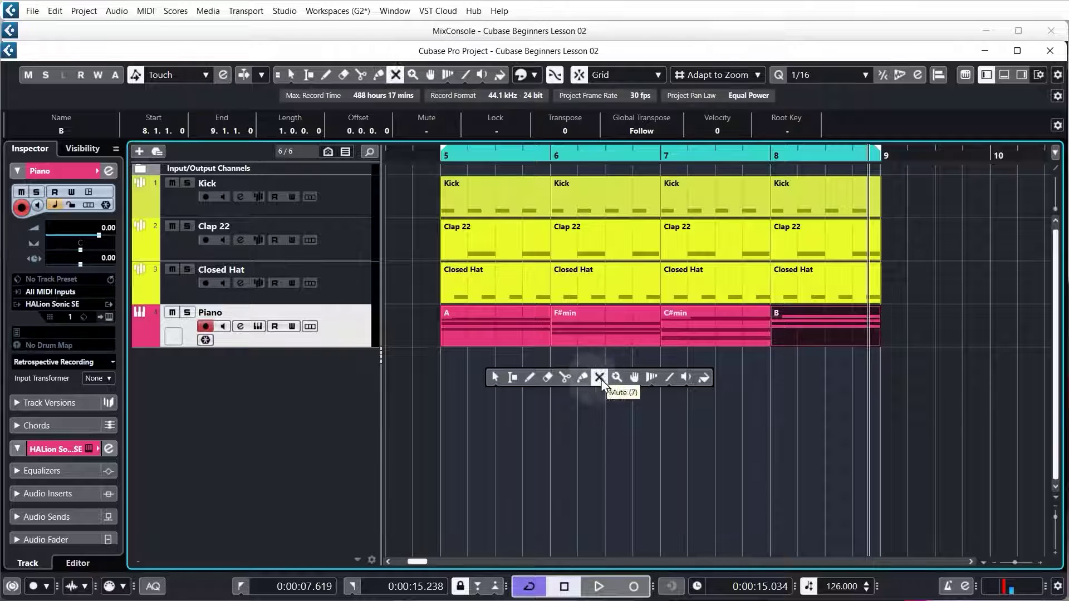
click(583, 378)
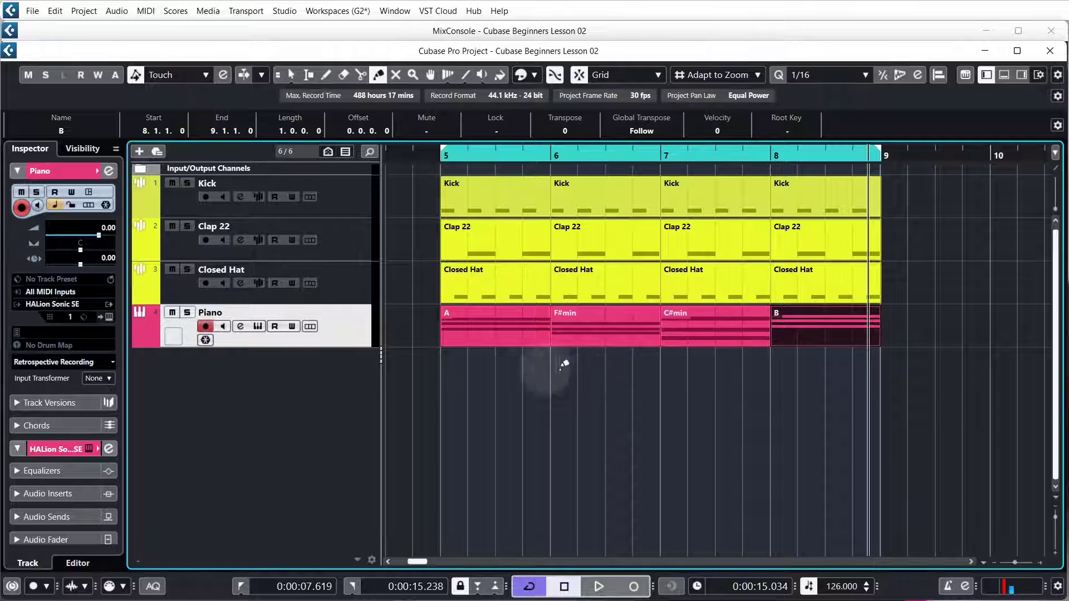
drag(489, 389, 804, 321)
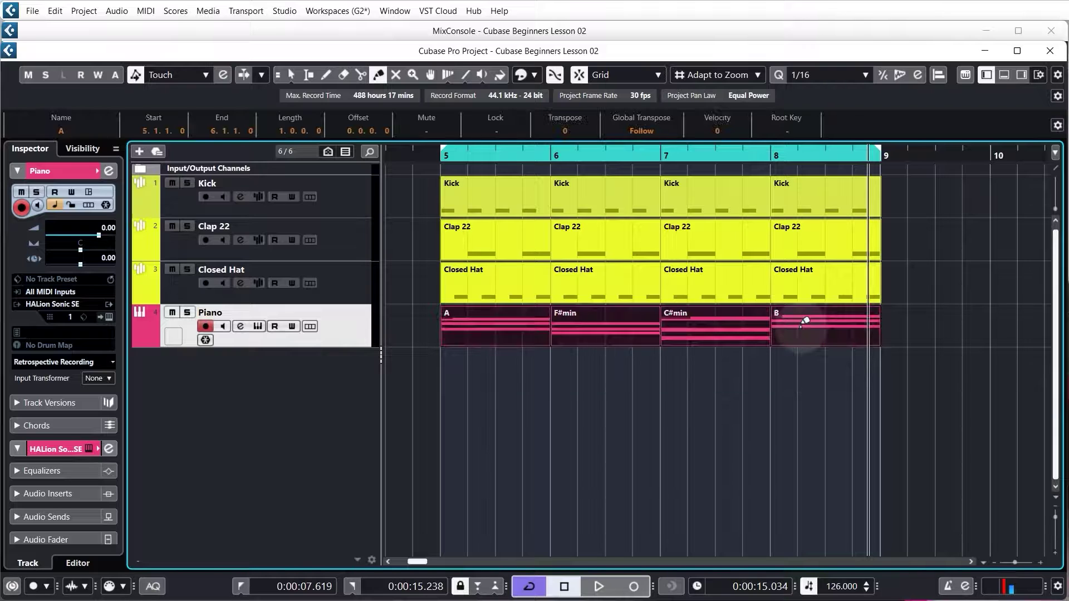
click(805, 318)
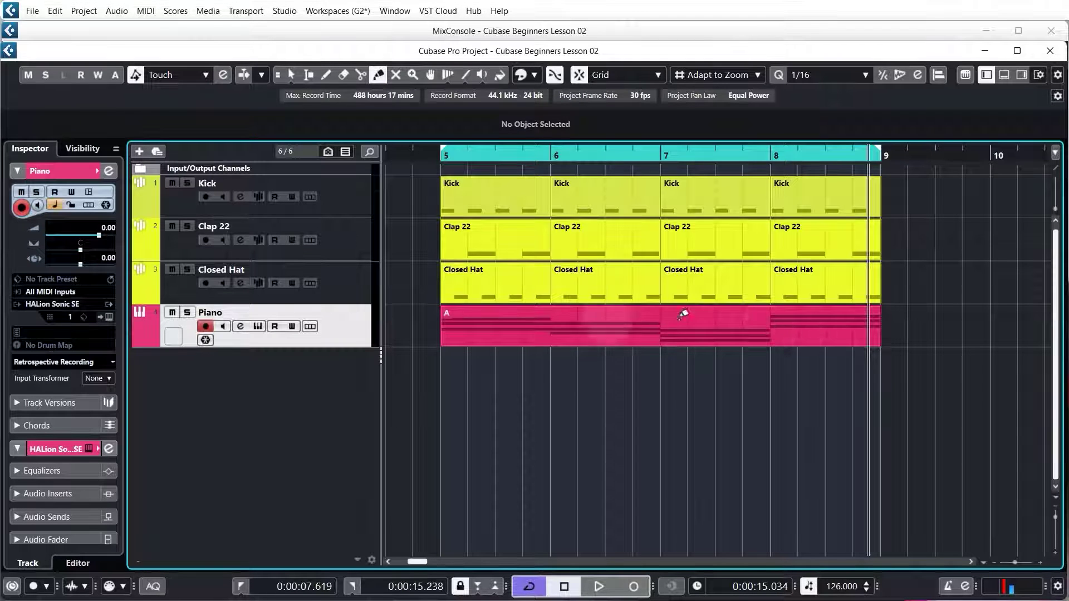
key(1)
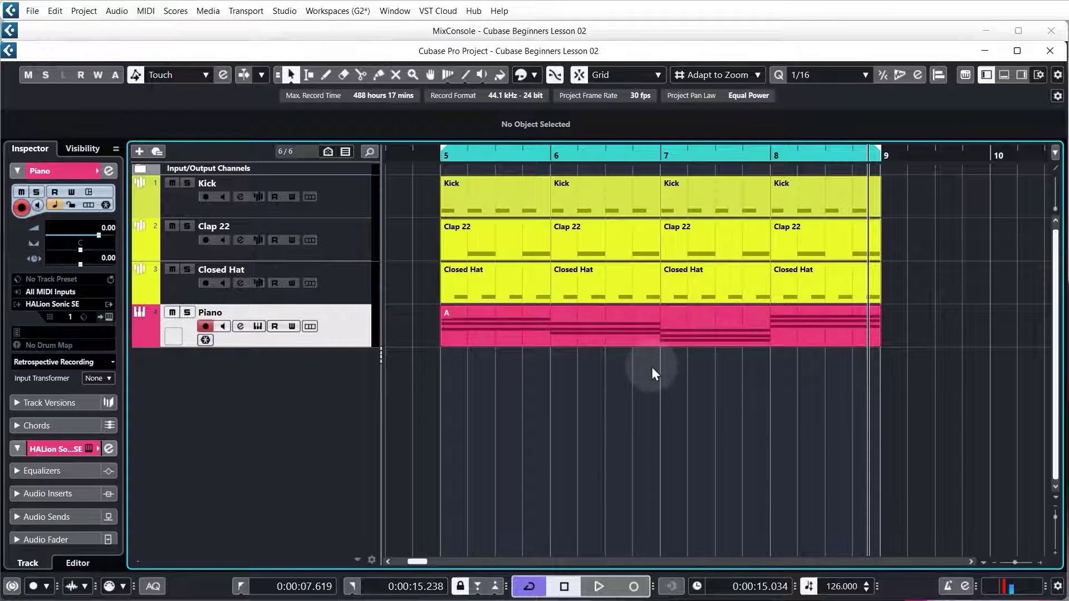
- Open the merged piano part in the Key Editor and show the editor in its own window
click(668, 344)
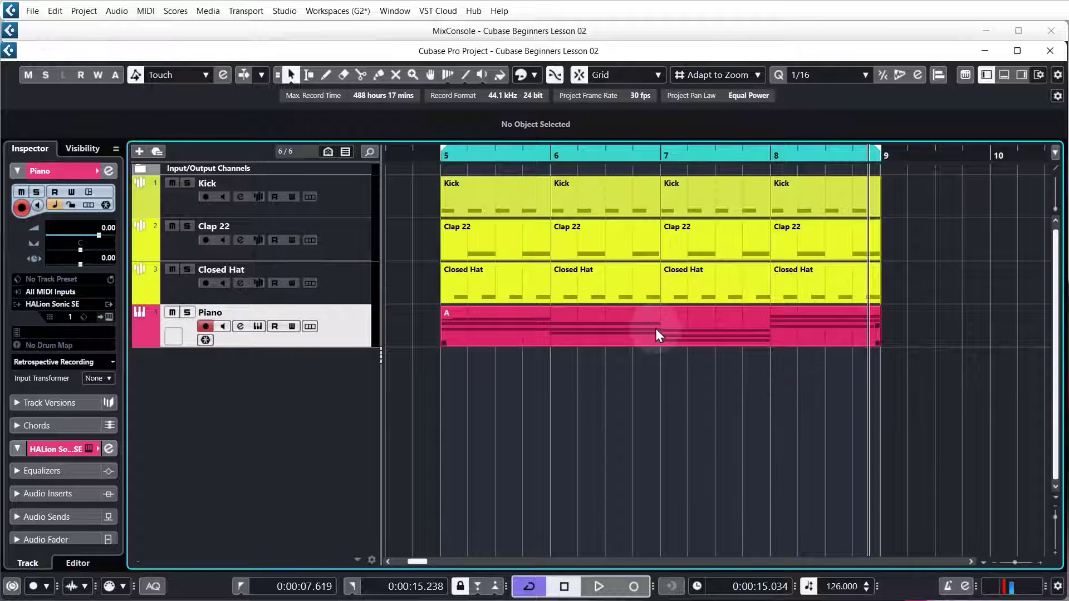
double_click(657, 329)
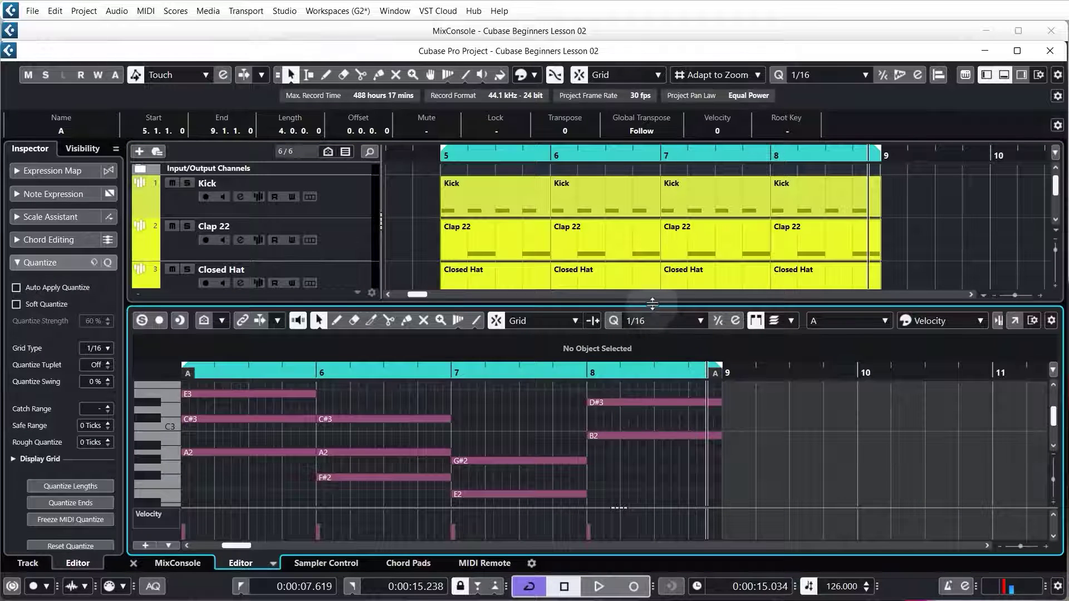
drag(658, 302, 663, 244)
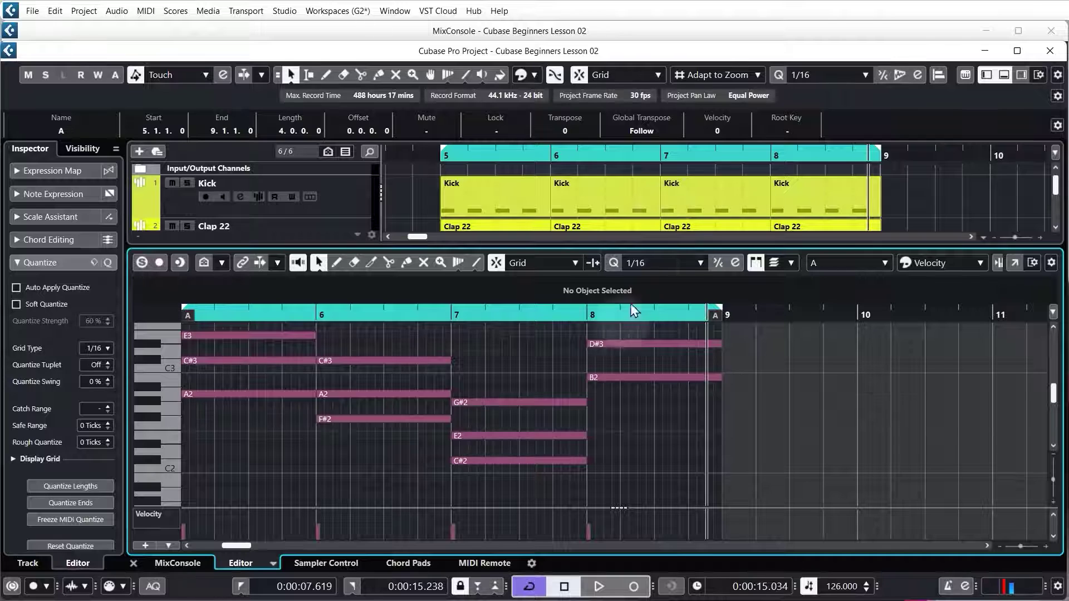
scroll(326, 433, up, 1)
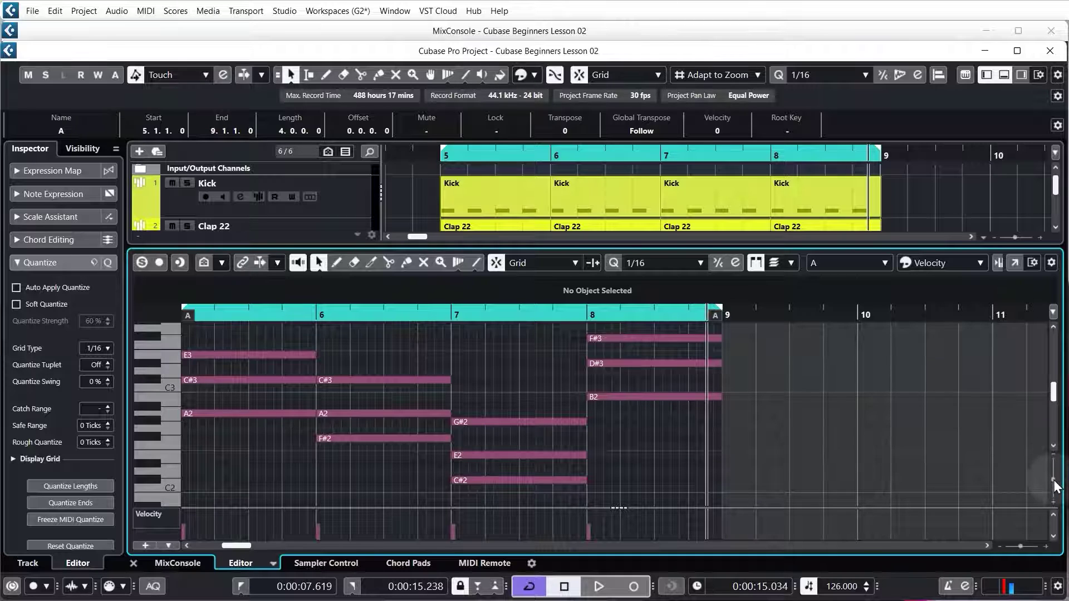
drag(1055, 486, 1054, 487)
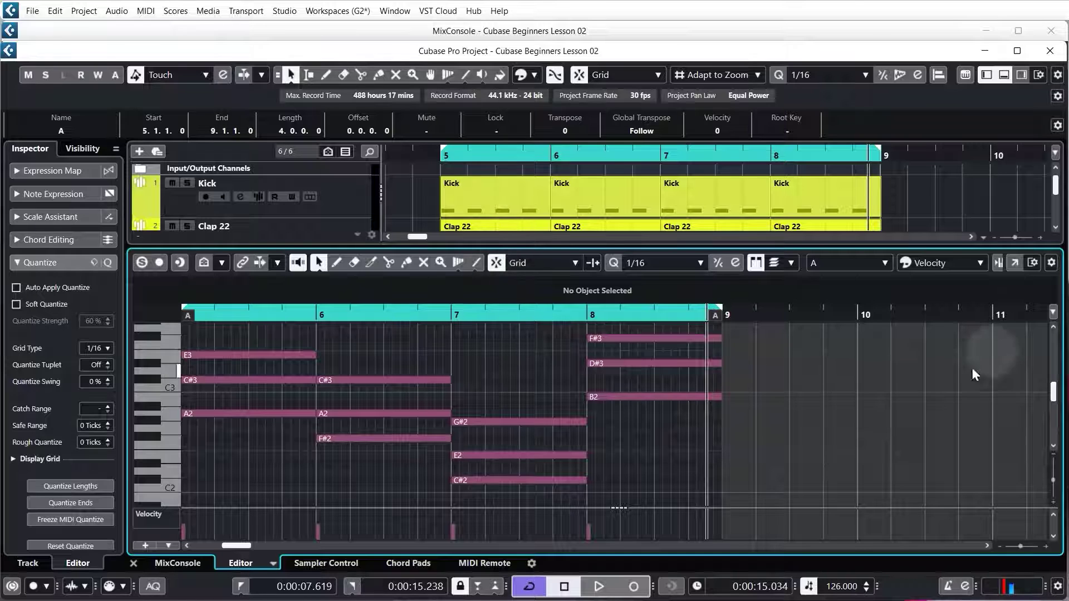
click(1015, 270)
scroll(811, 273, down, 3)
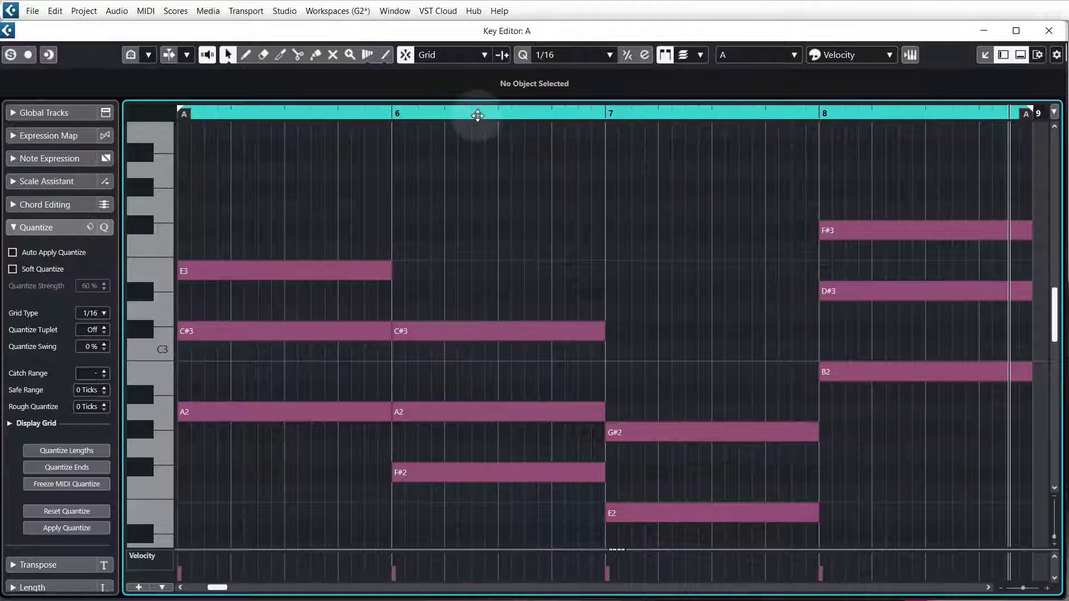
- Return the cursor to bar 5 and lower the bar 8 chord one octave to F#2, D#2 and B1
drag(478, 115, 478, 95)
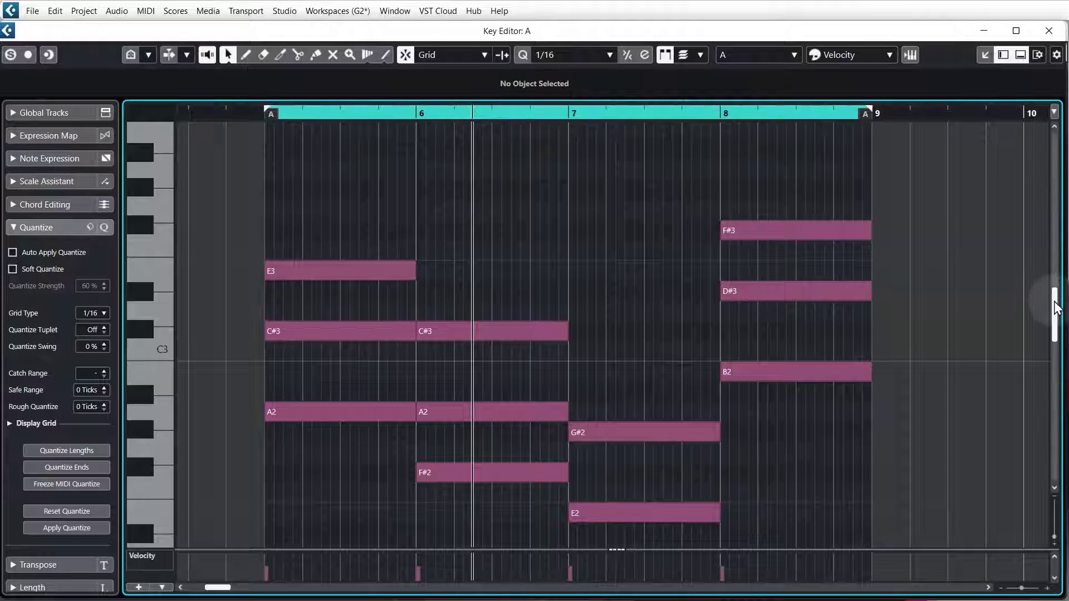
drag(1054, 308, 1056, 318)
click(263, 115)
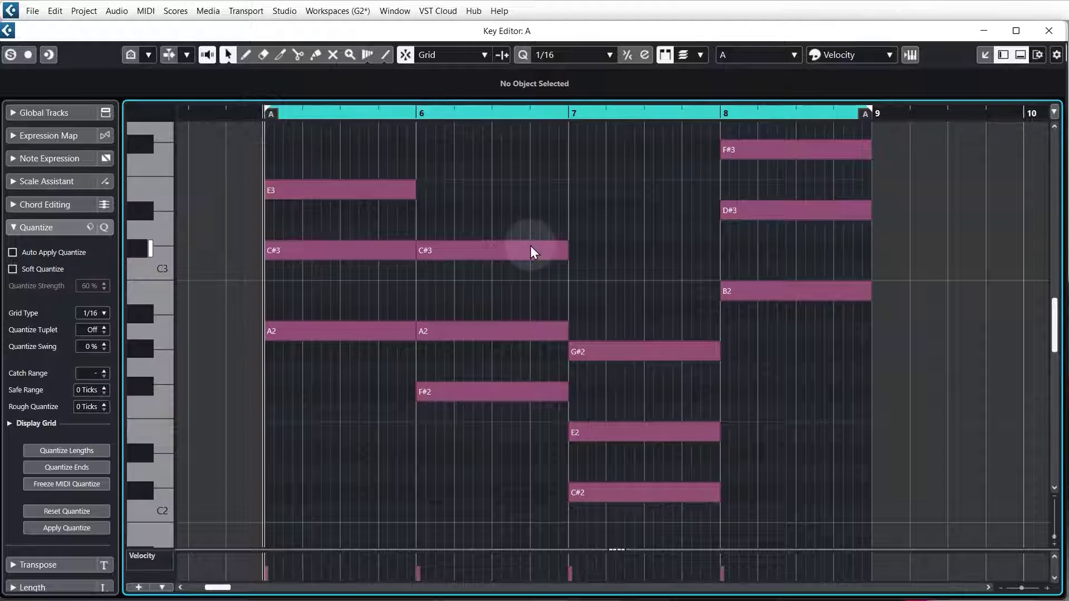
drag(754, 128, 840, 365)
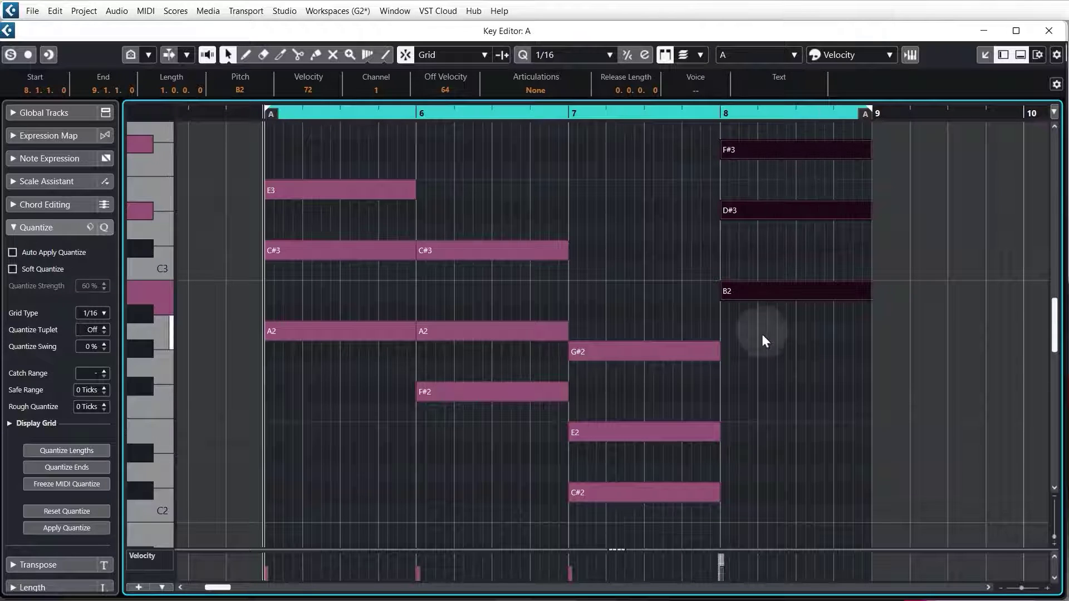
drag(751, 296, 750, 525)
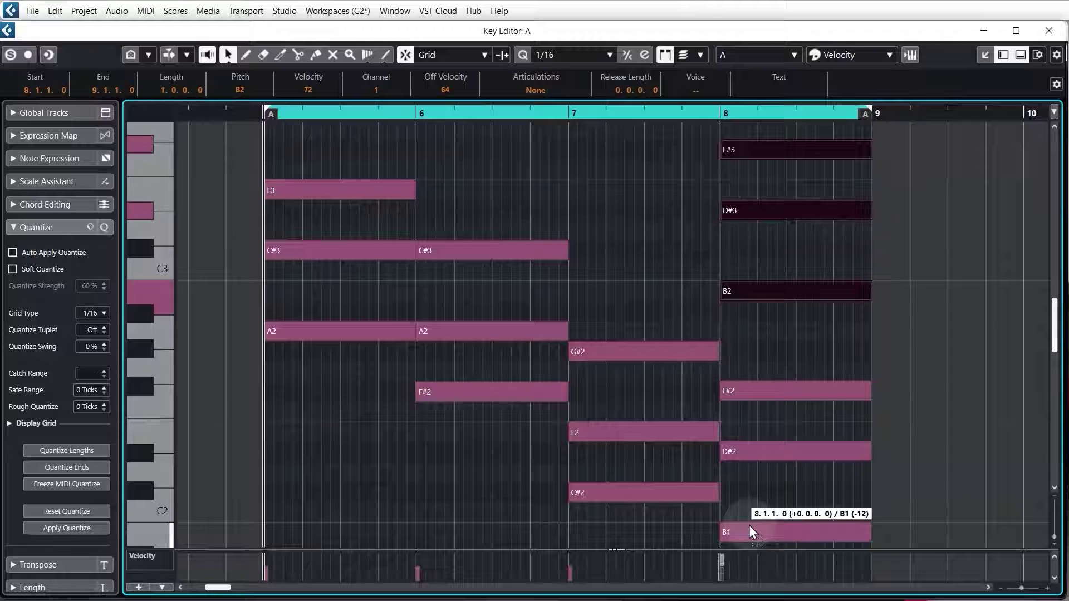
drag(749, 526, 750, 526)
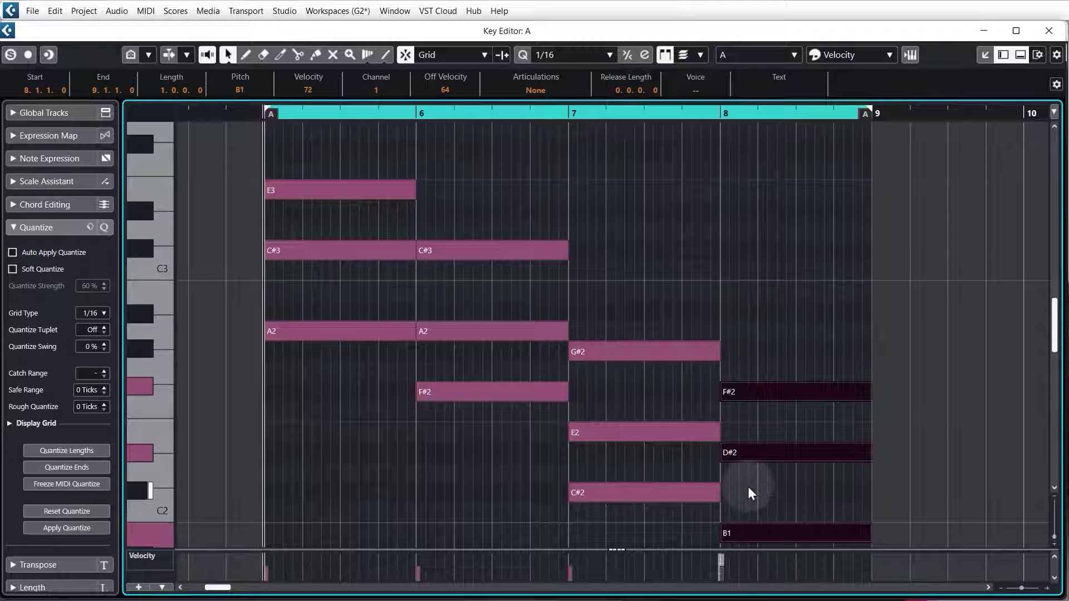
key(ctrl+z)
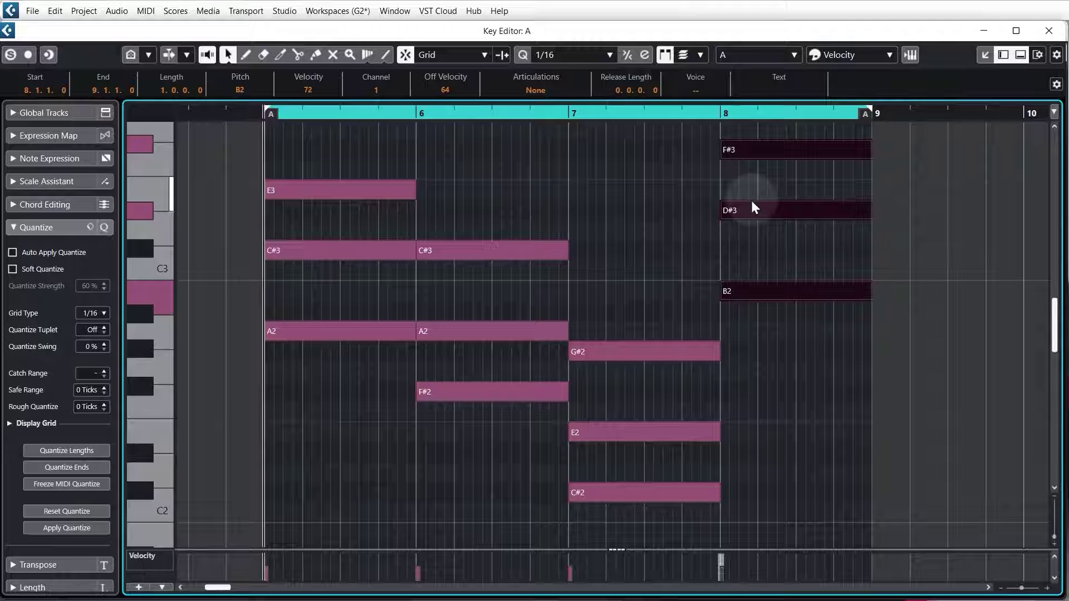
key(ctrl+shift+z)
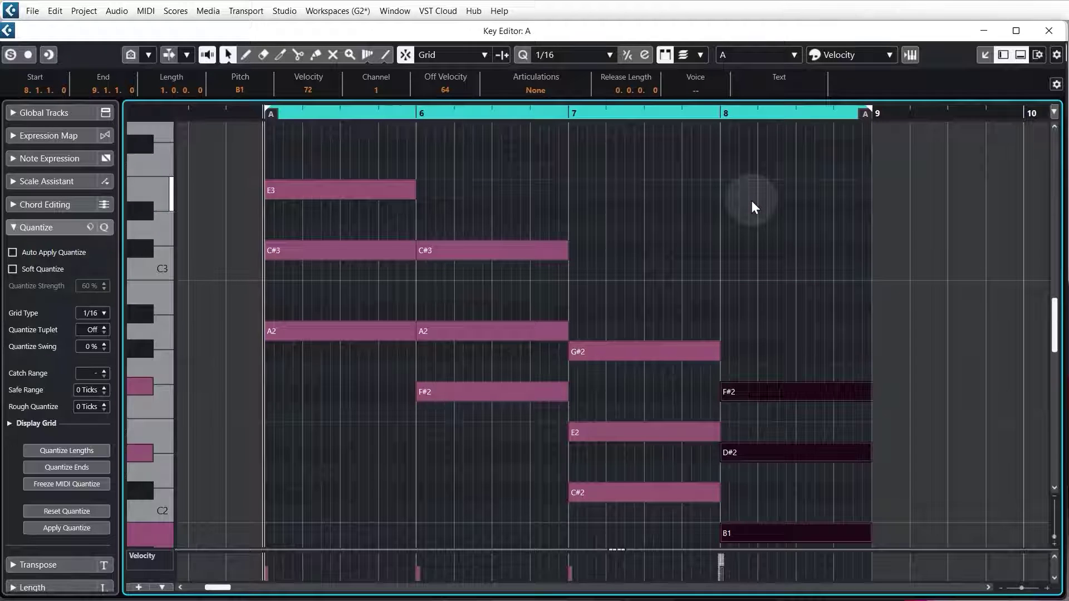
- Play back the loop with the lowered last chord, then close the Key Editor window and hide the project's lower zone
click(671, 184)
key(space)
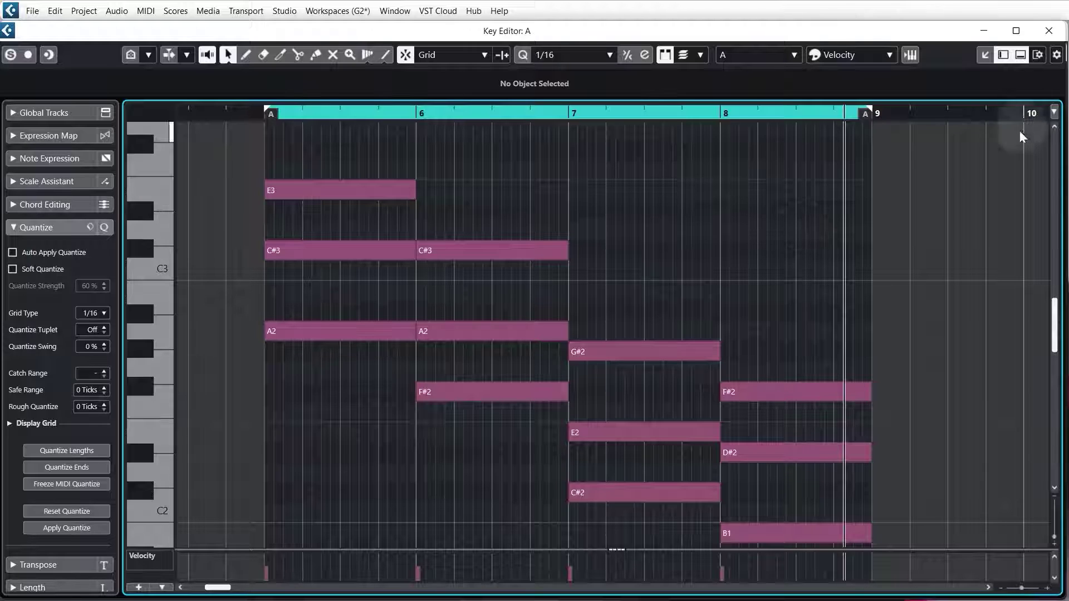
click(1049, 31)
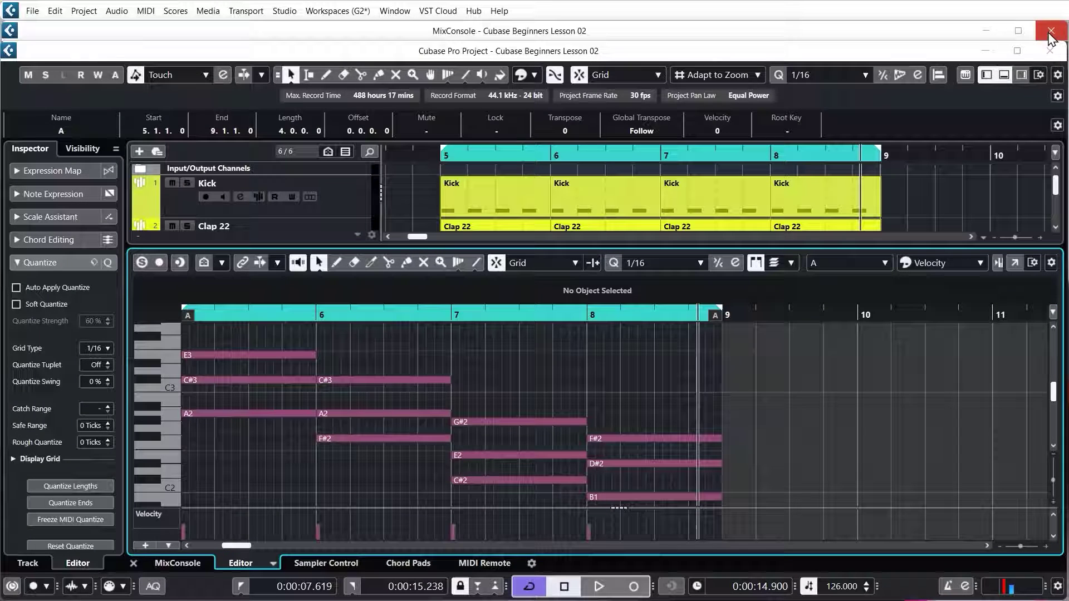
click(1004, 78)
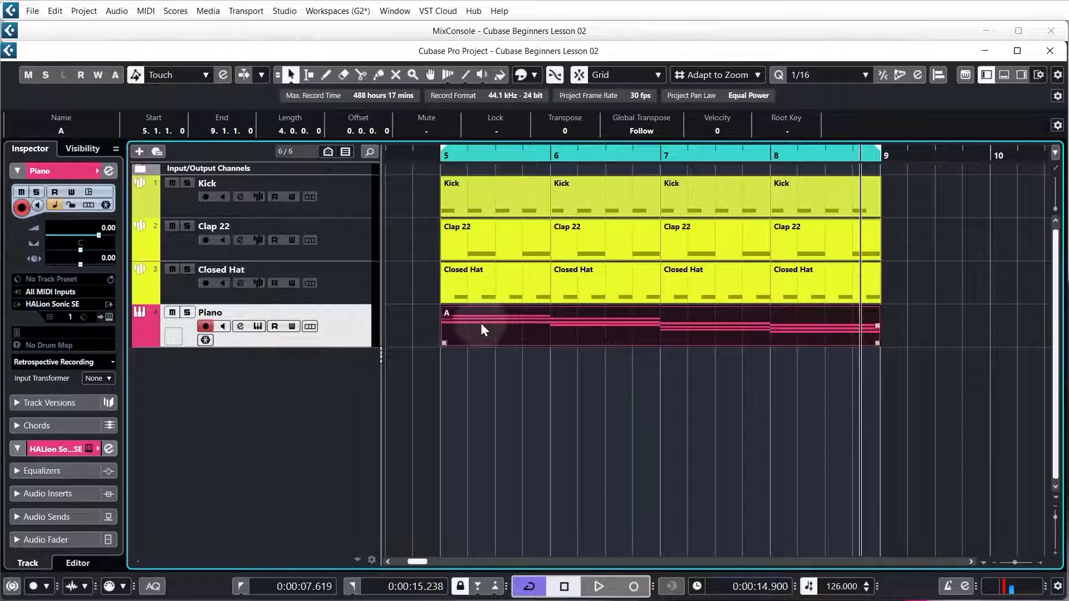
click(496, 201)
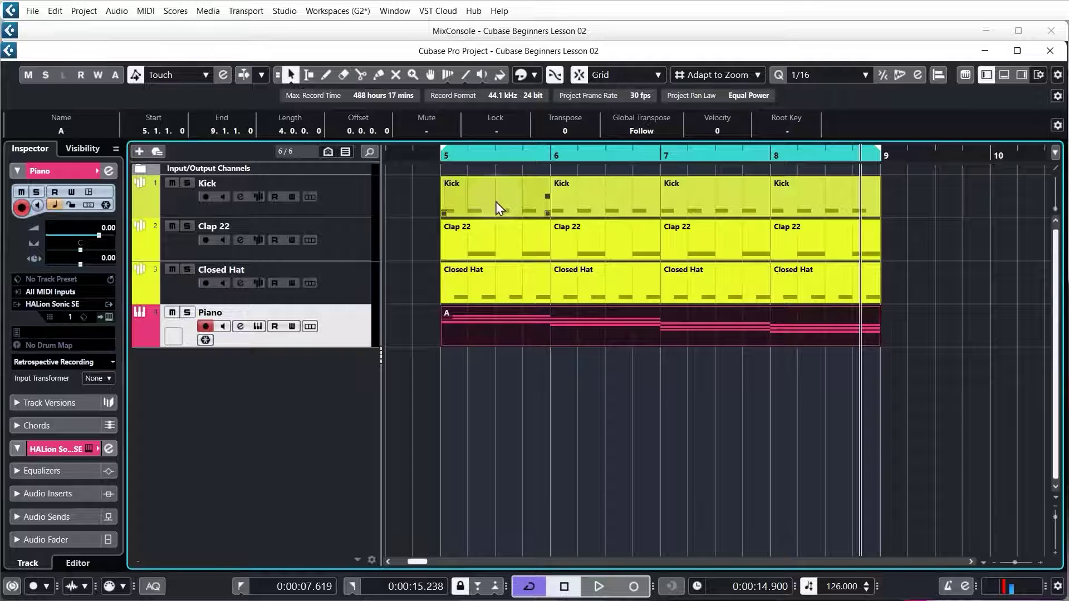
click(494, 245)
click(480, 329)
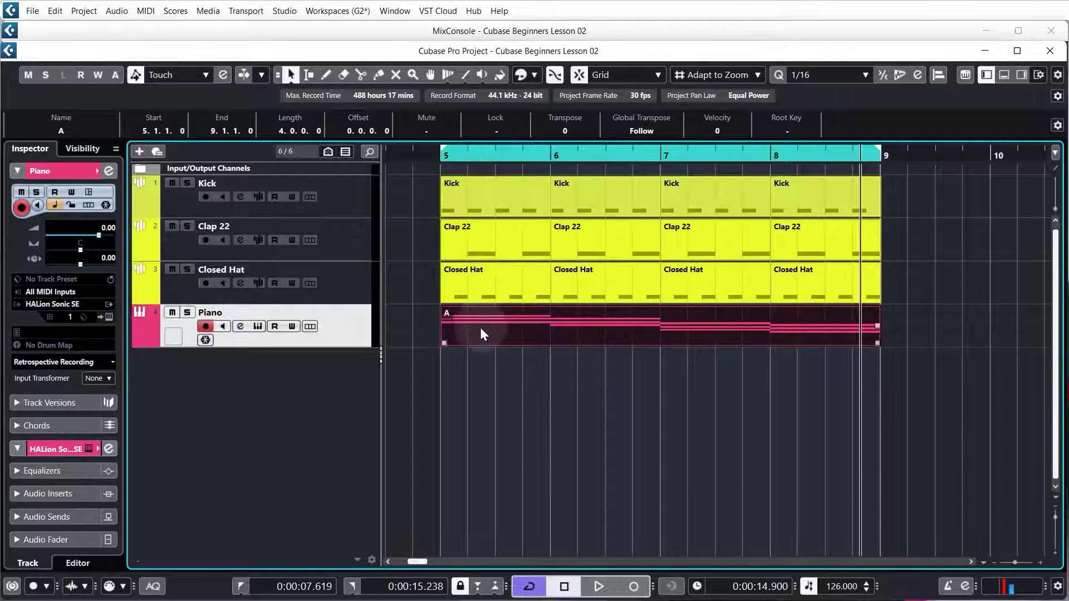
click(433, 331)
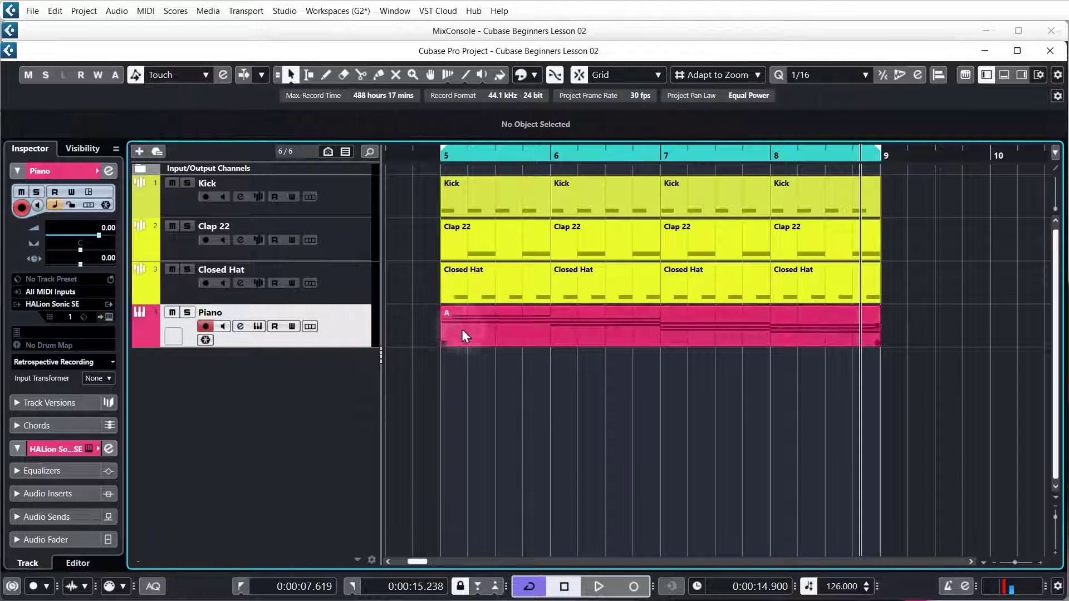
- Duplicate the merged Piano part from bars 5–8 so the copy starts at bar 9
click(464, 329)
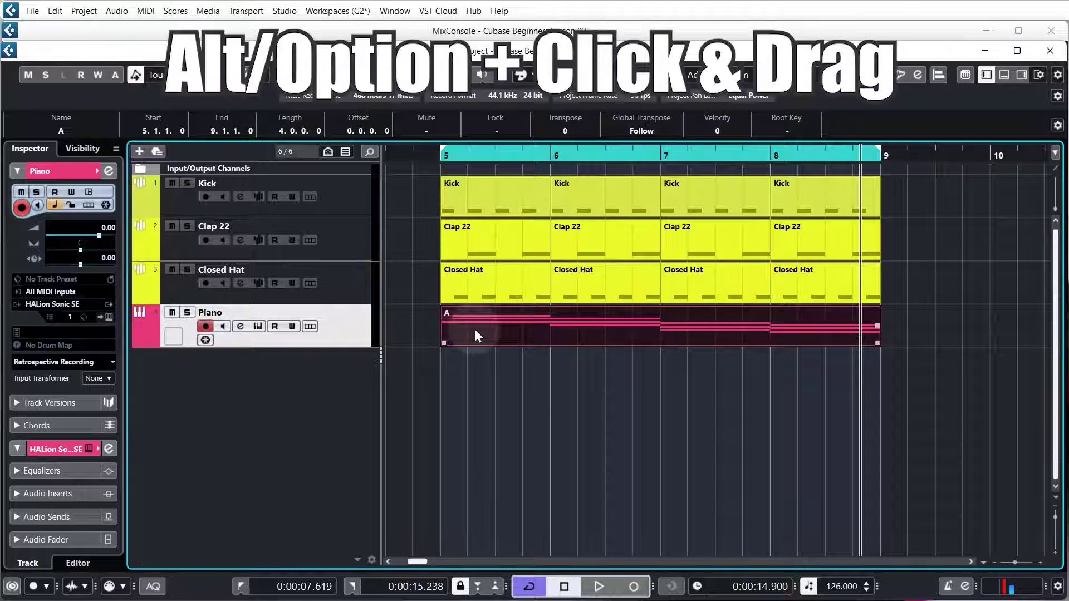
drag(475, 331, 904, 334)
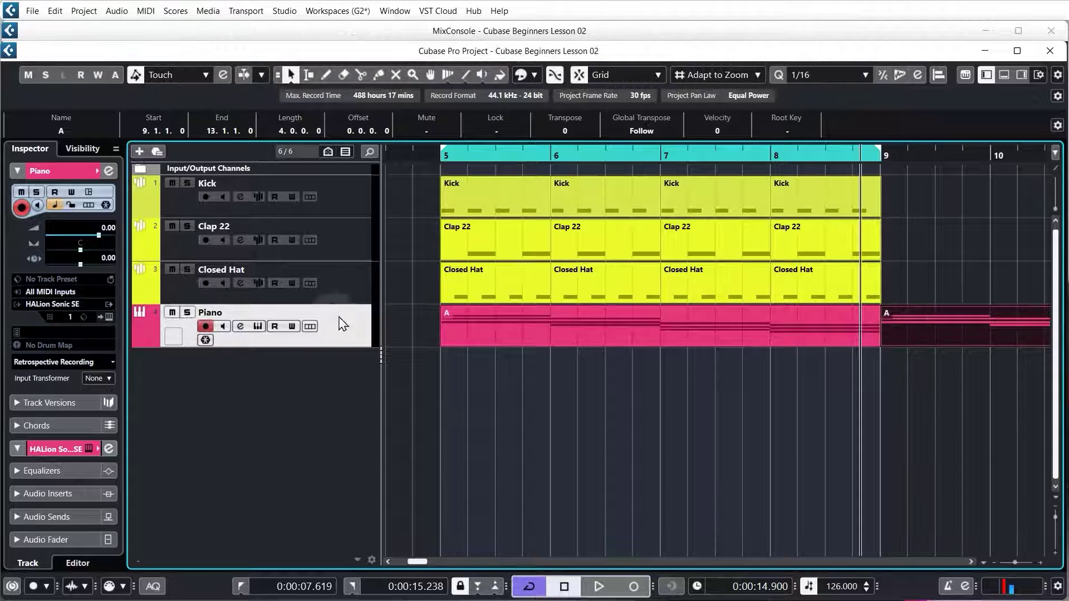
scroll(418, 315, down, 3)
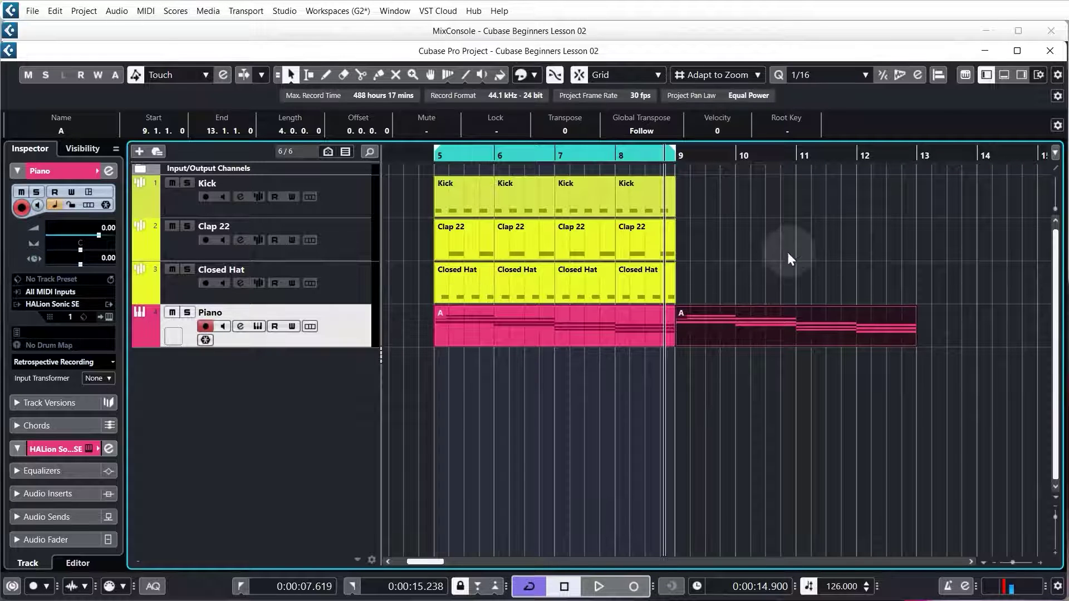
click(741, 255)
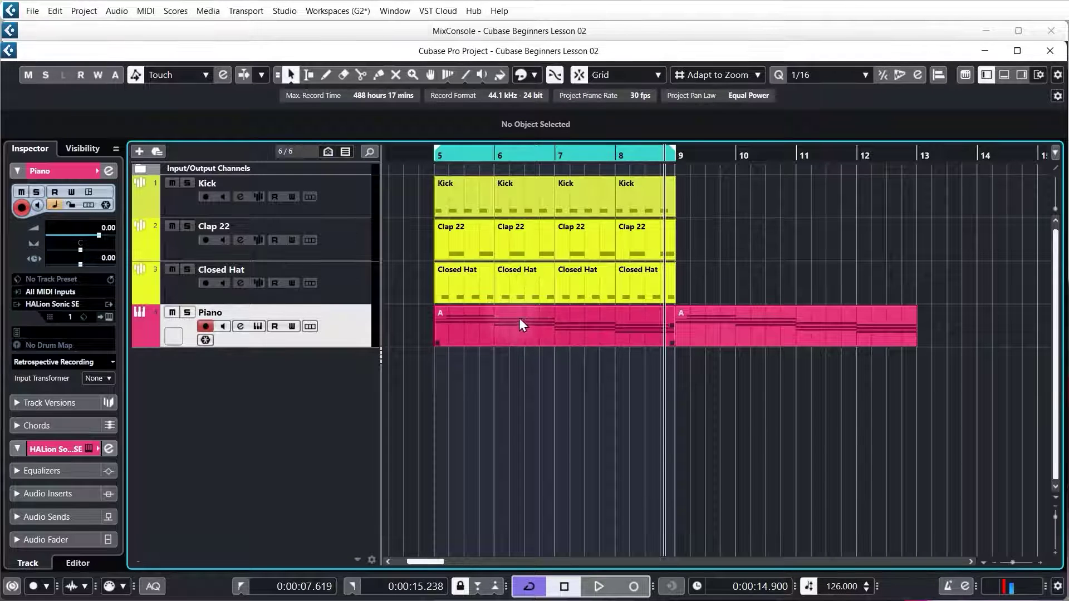
- Colour the copied Piano part at bar 9 orange to tell it apart from the one at bar 5
click(536, 329)
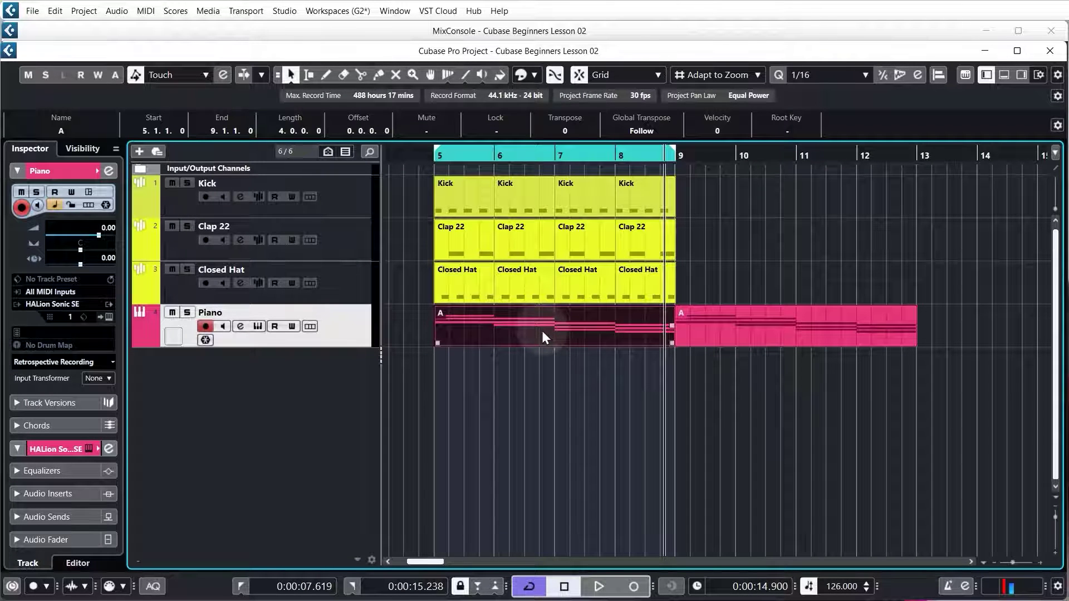
click(778, 321)
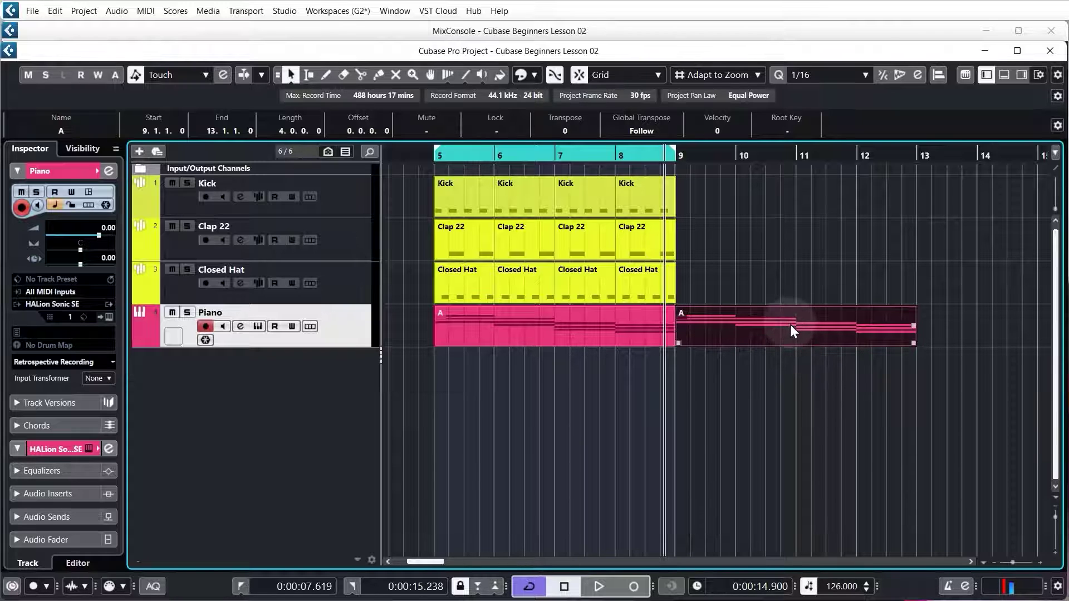
click(562, 337)
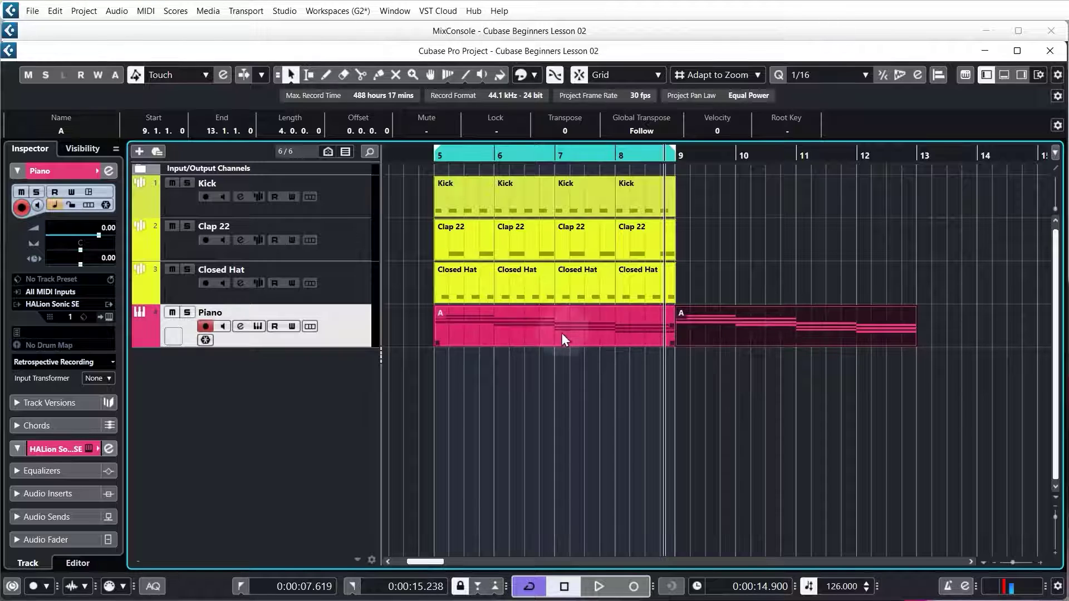
click(785, 330)
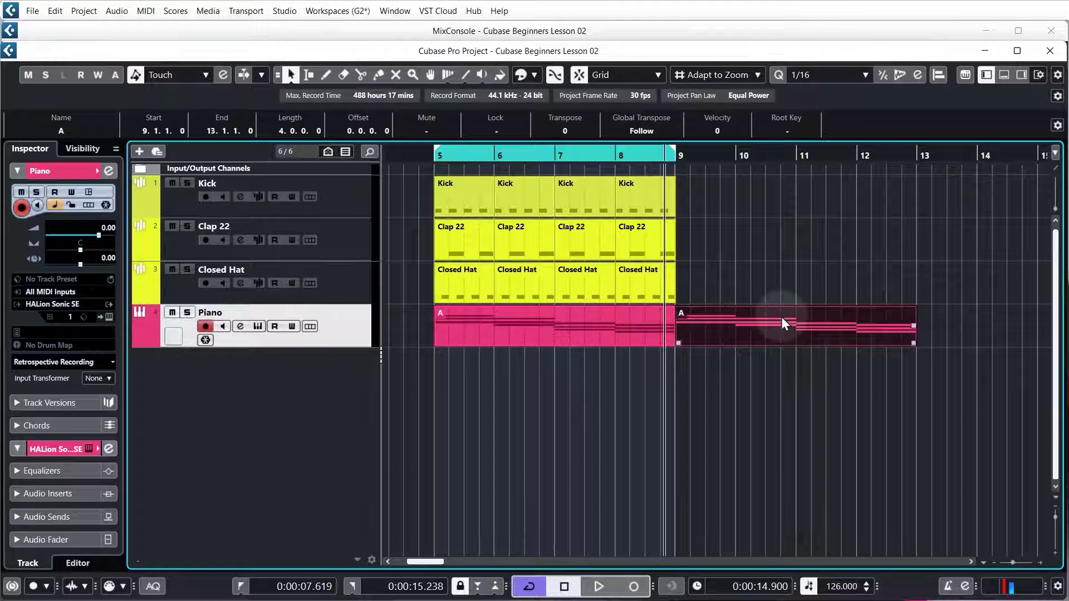
click(535, 74)
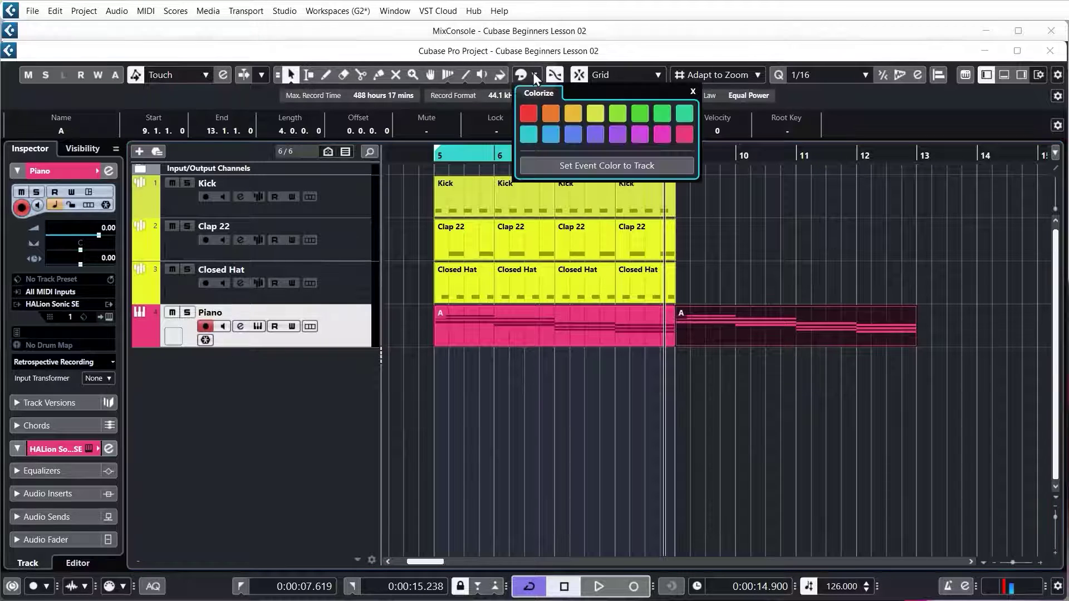
click(551, 114)
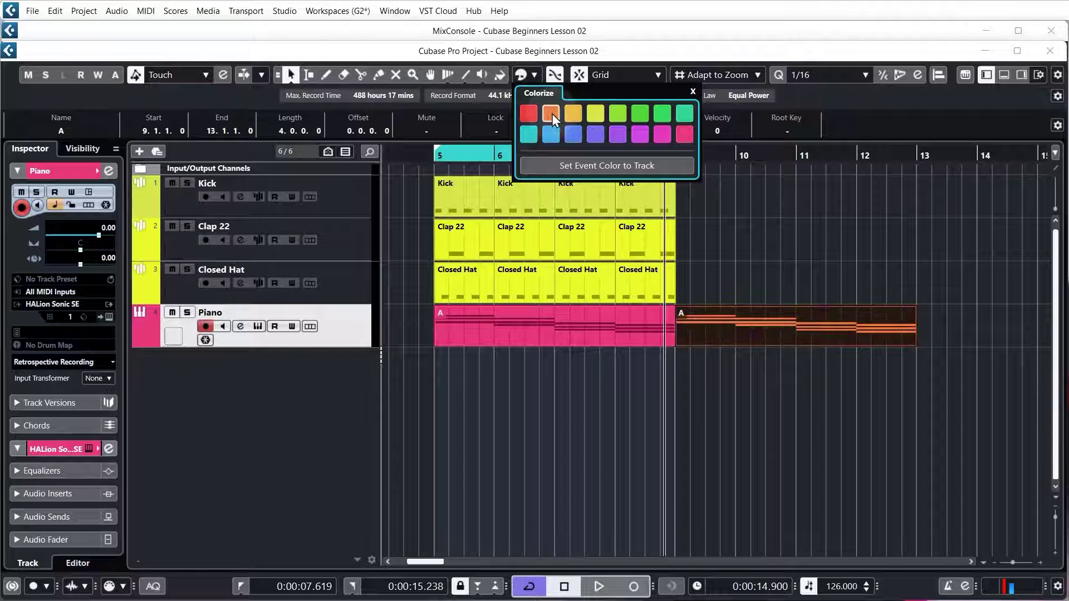
click(809, 265)
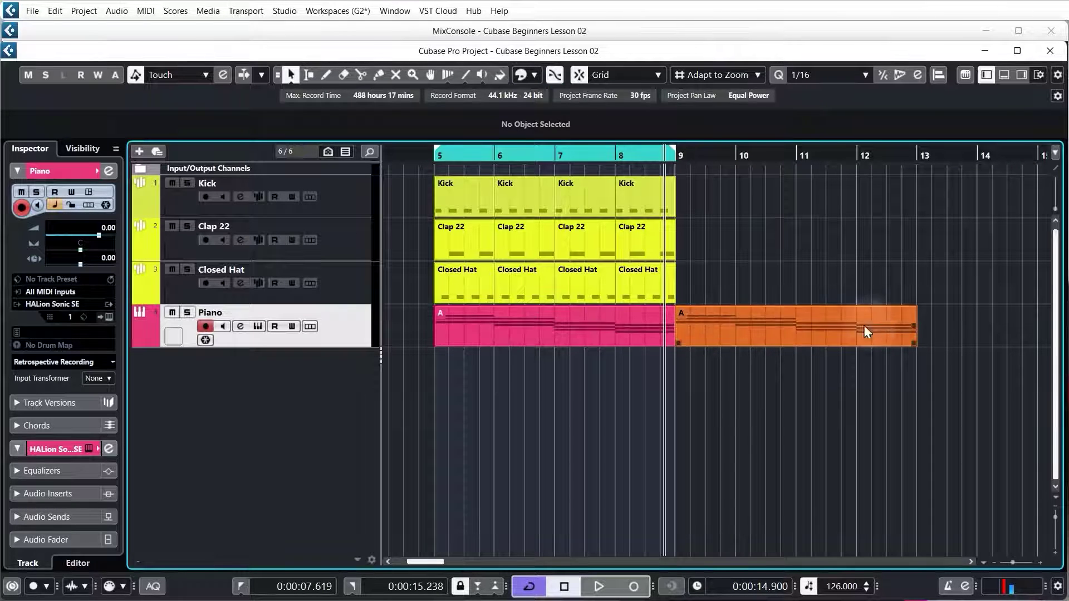
- Return the cursor to bar 5 and open the pink Piano part in a separate Key Editor window
click(435, 156)
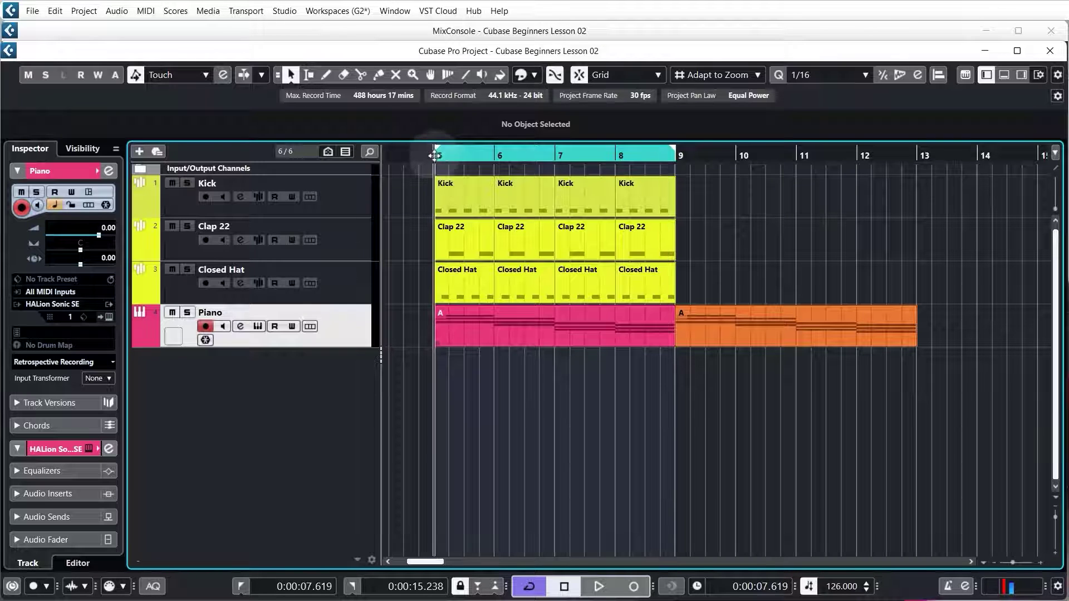
double_click(490, 319)
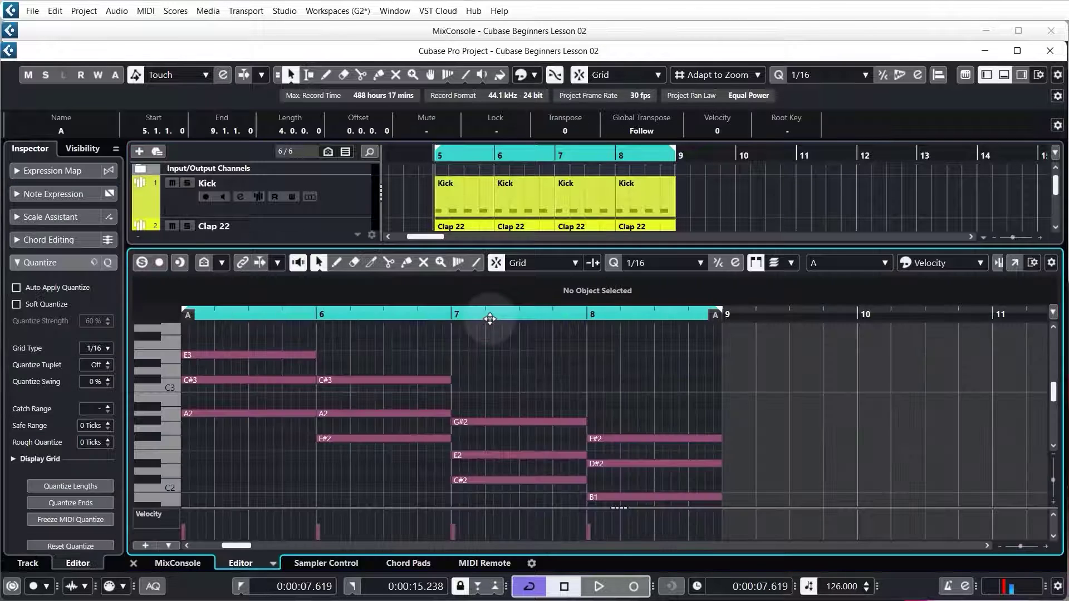
click(1014, 262)
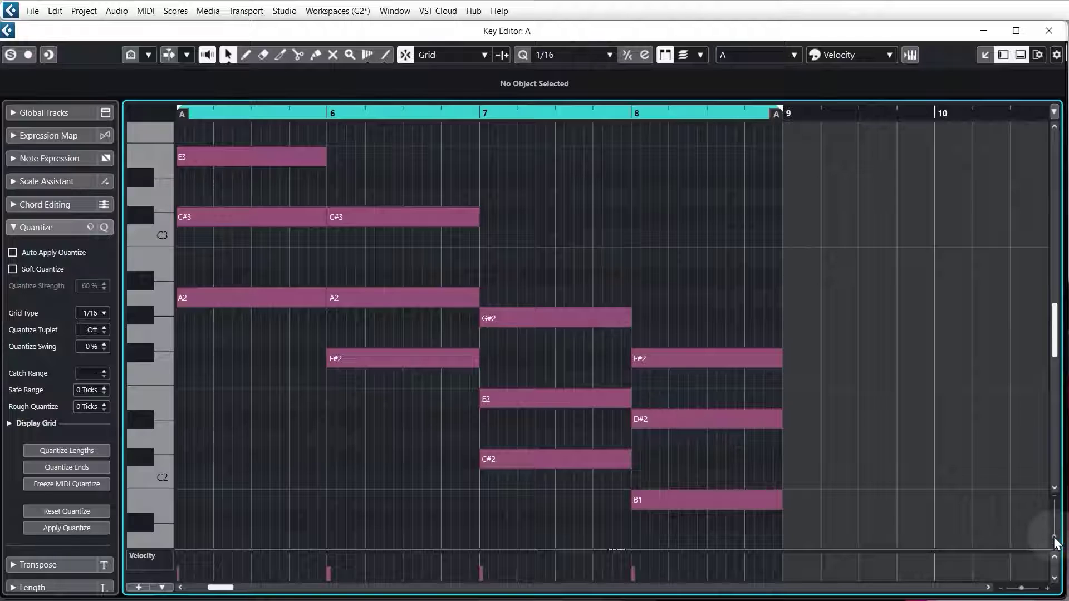
drag(1054, 543, 1057, 527)
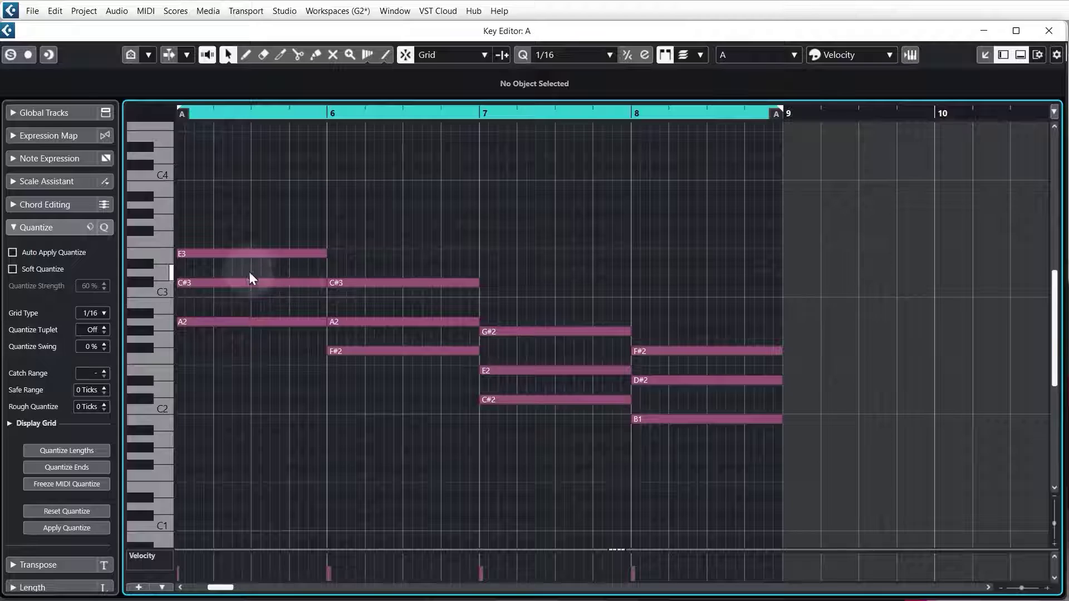
- Raise the middle note of each chord (C#3, A2, E2 and D#2) one octave
drag(243, 267, 279, 291)
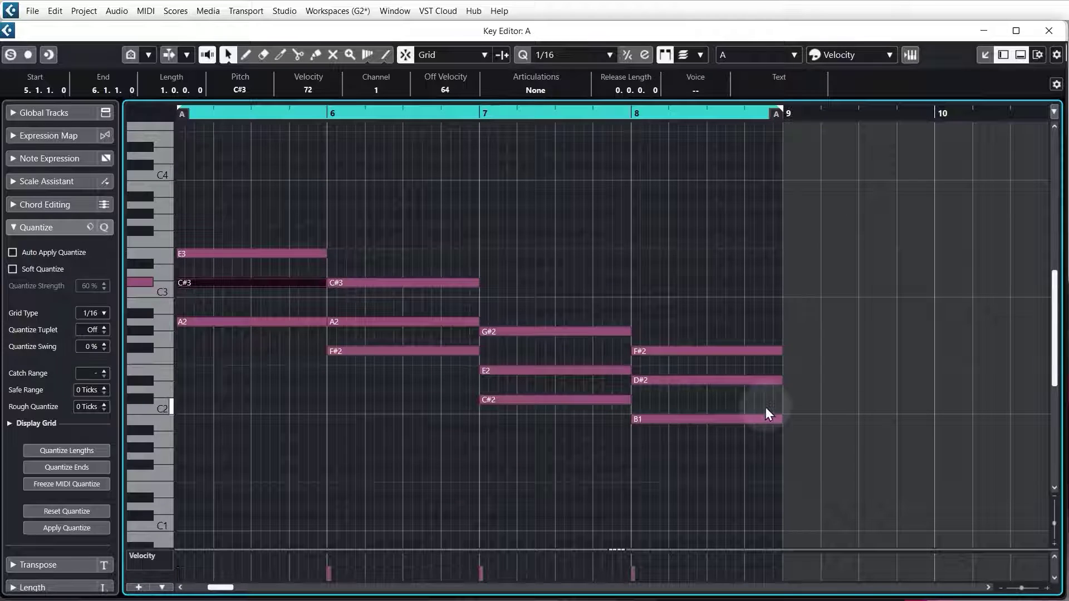
drag(215, 272, 242, 295)
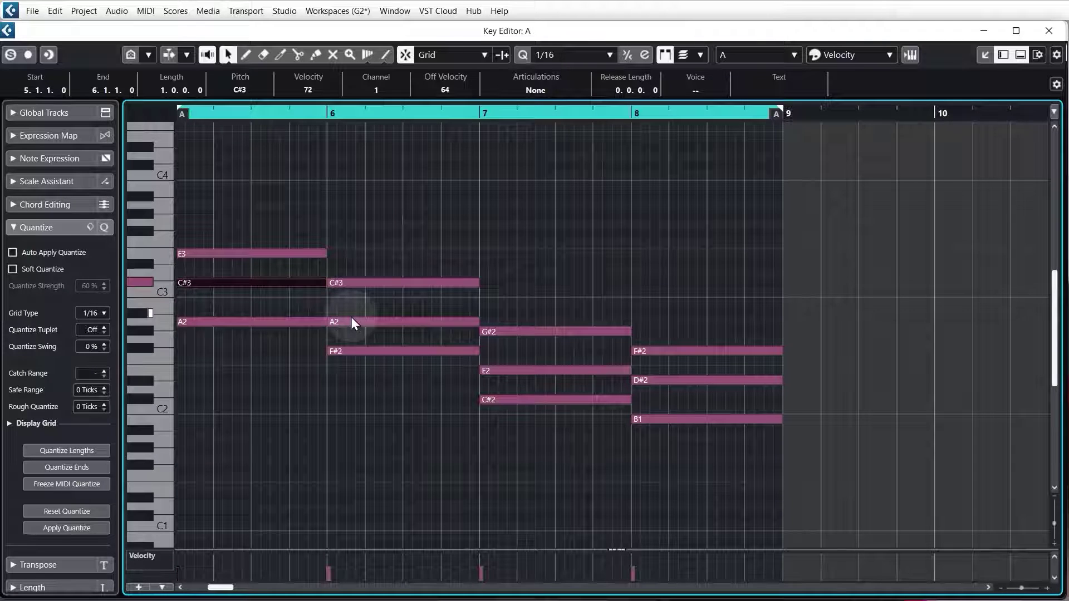
shift+click(395, 328)
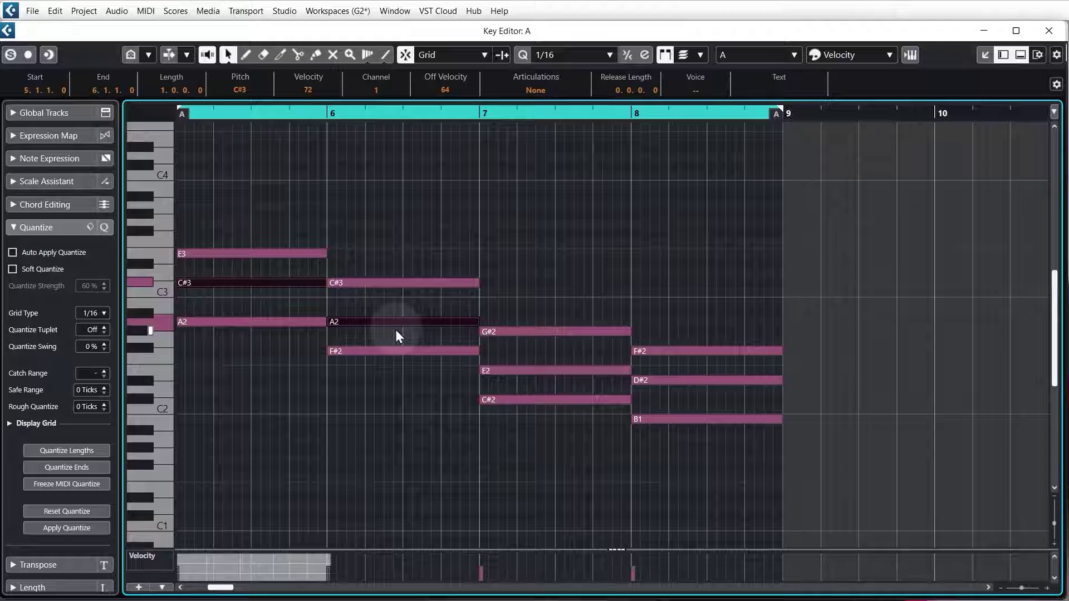
shift+click(542, 370)
shift+click(665, 381)
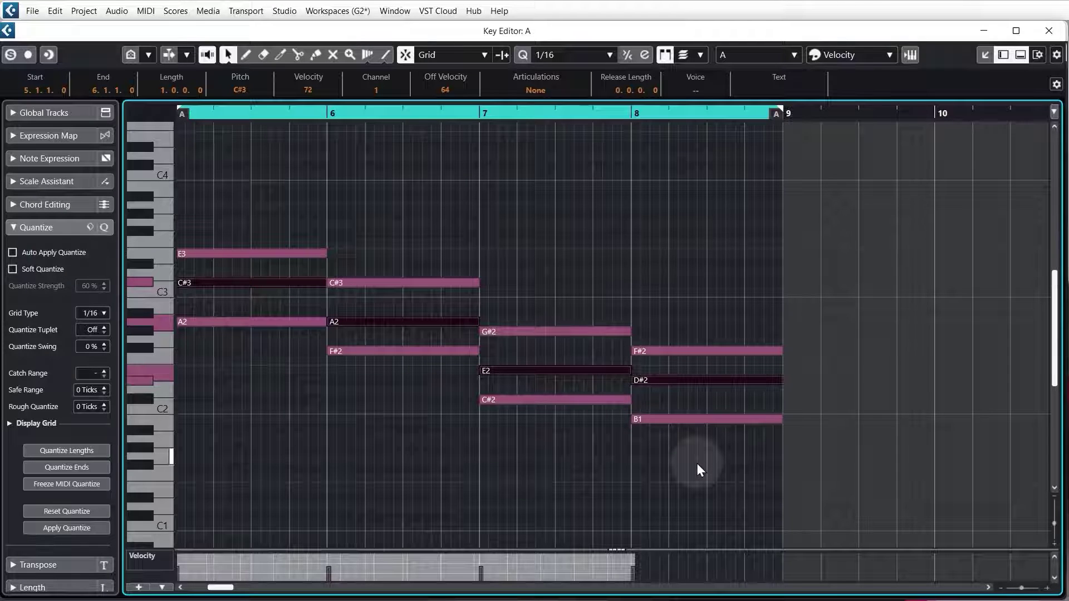
key(shift+Up)
click(722, 295)
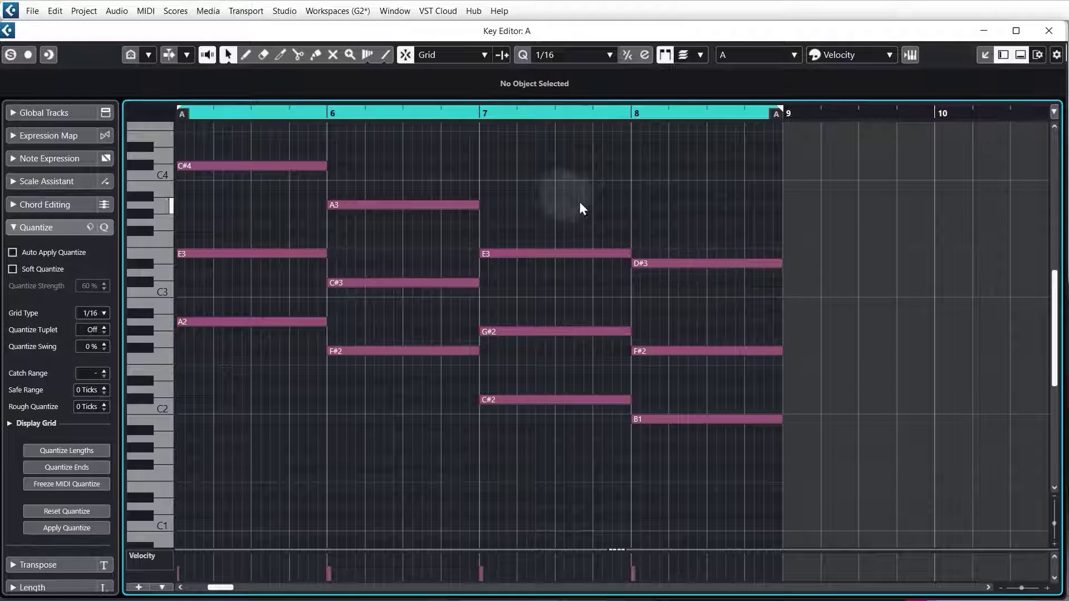
- Raise the top notes of the bar 7 and bar 8 chords another octave to E4 and D#4
drag(557, 194, 723, 289)
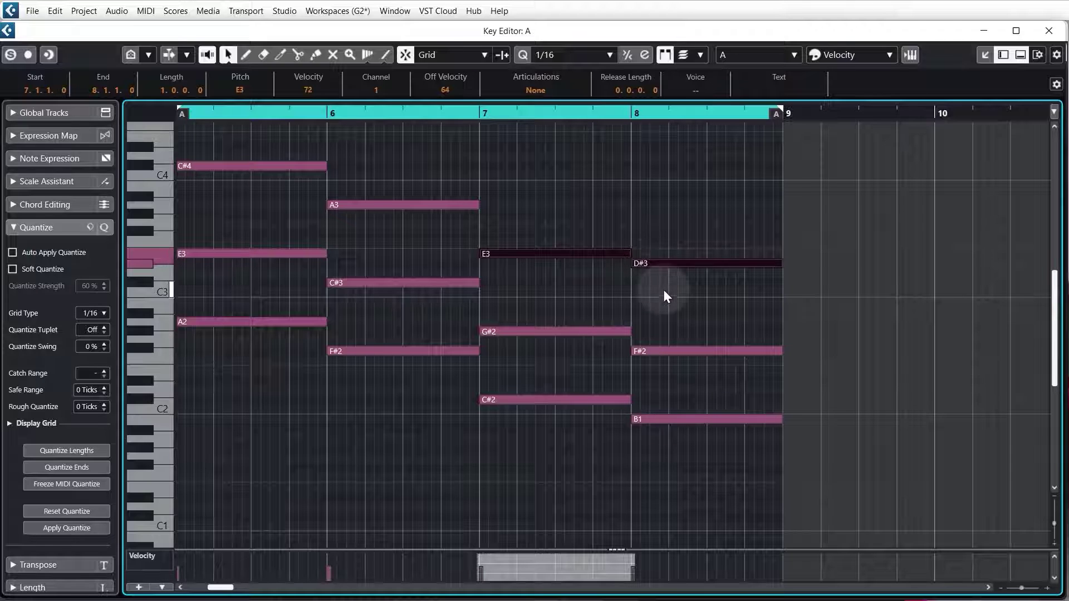
scroll(663, 290, up, 3)
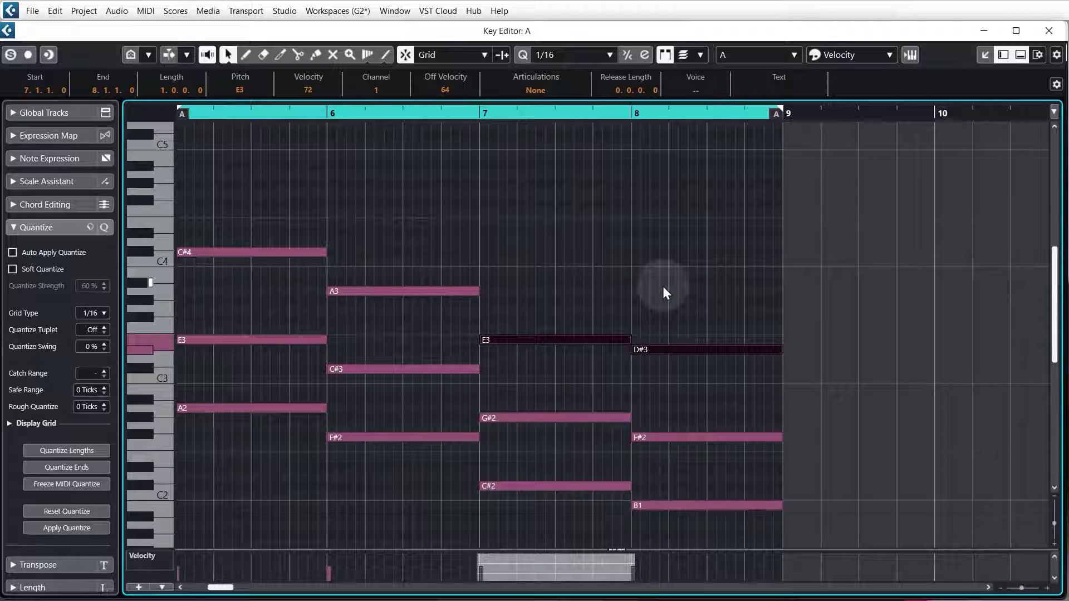
key(shift+Up)
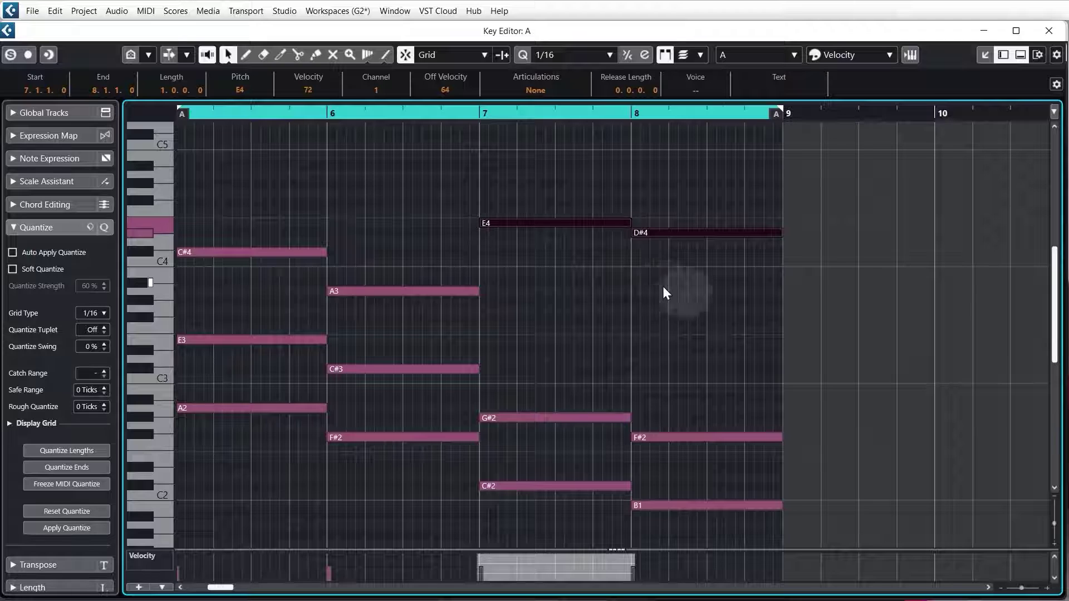
key(g)
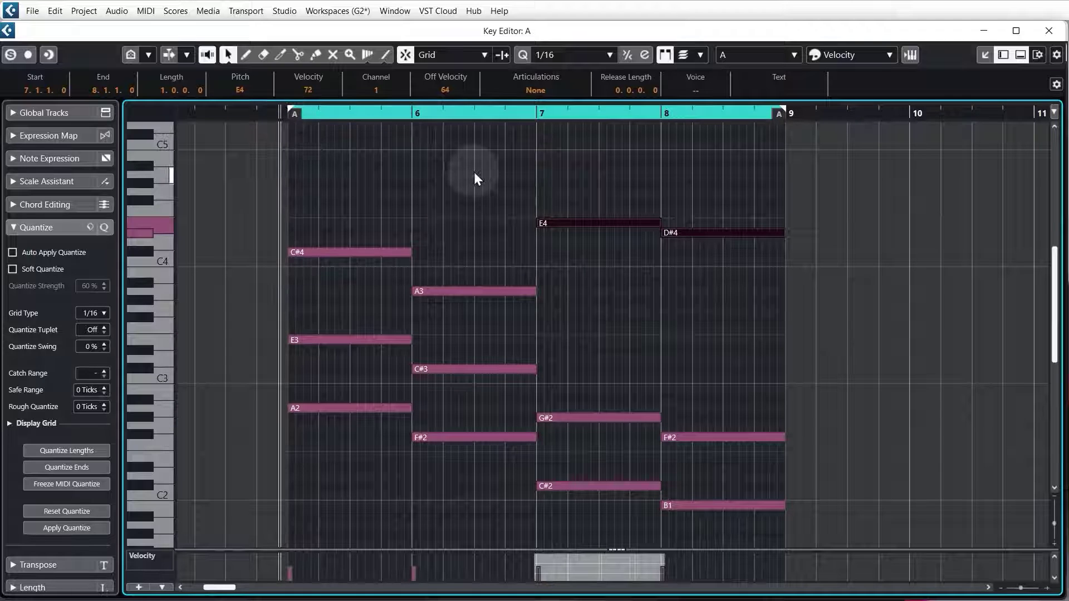
- Play back the revoiced chords, then play the orange copy from bar 9 in the project to compare the two voicings
key(space)
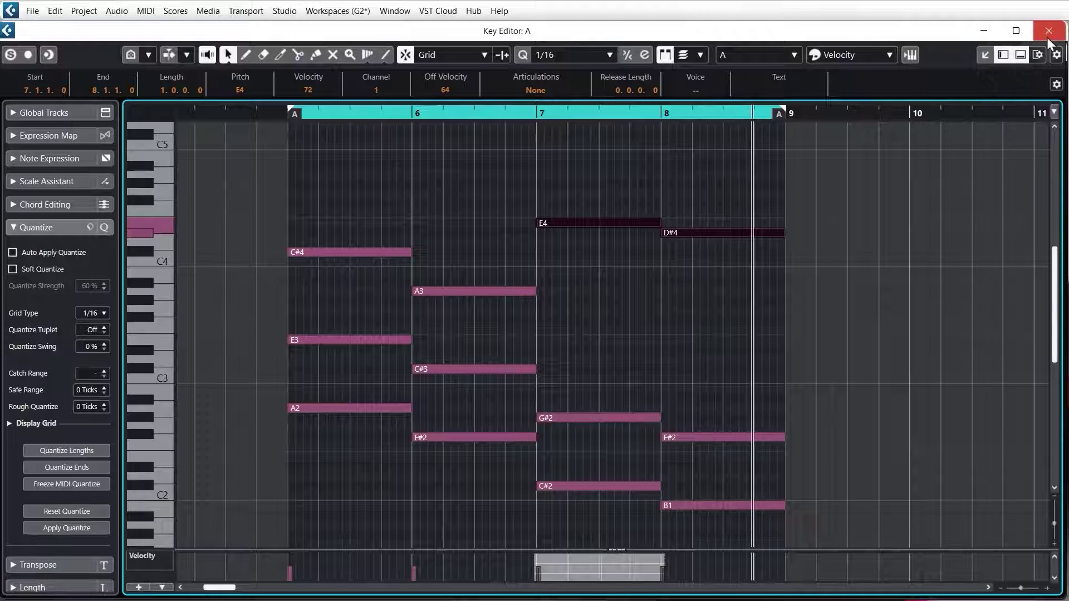
click(1031, 56)
click(682, 158)
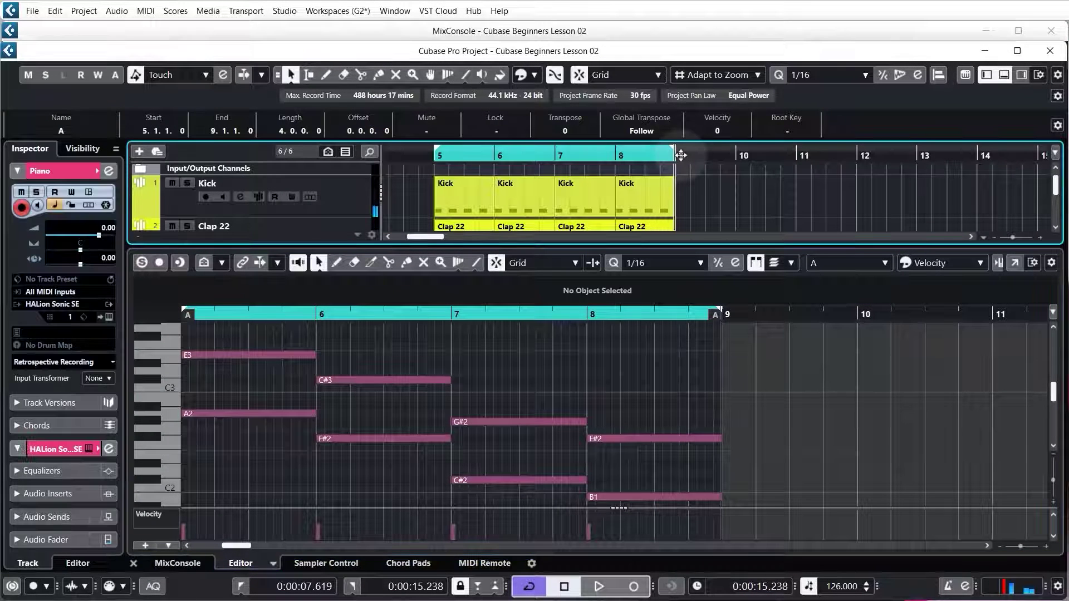
scroll(765, 186, down, 1)
scroll(765, 189, down, 1)
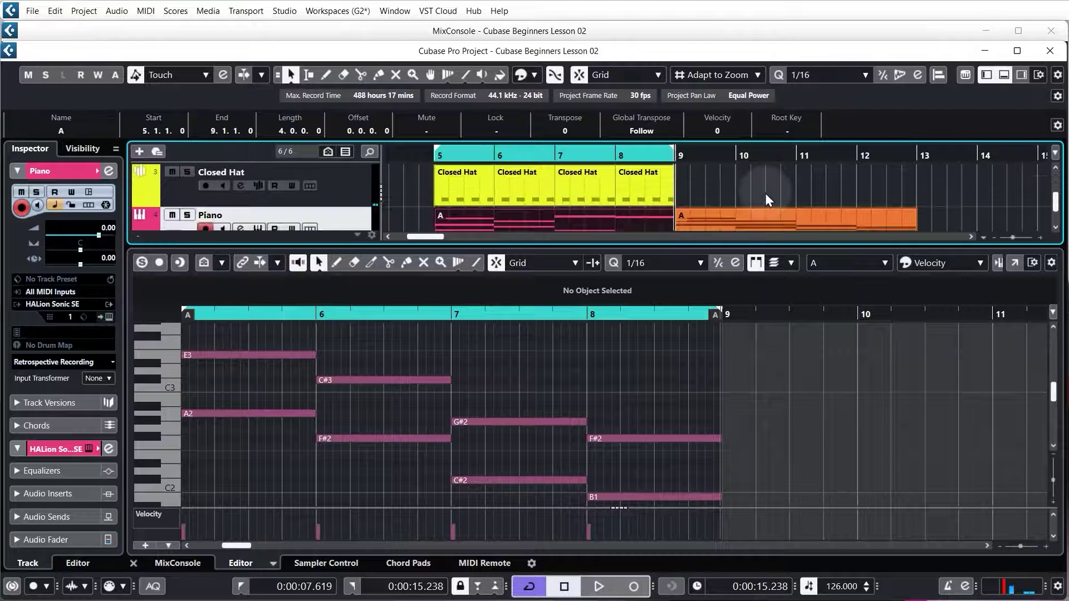
key(shift+KP_Multiply)
key(space)
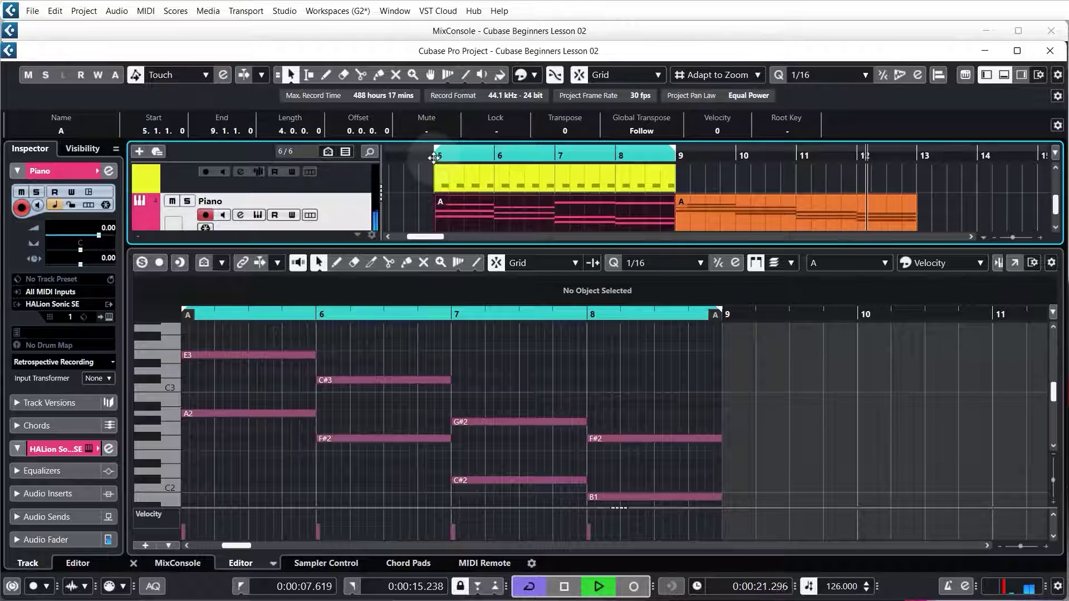
key(space)
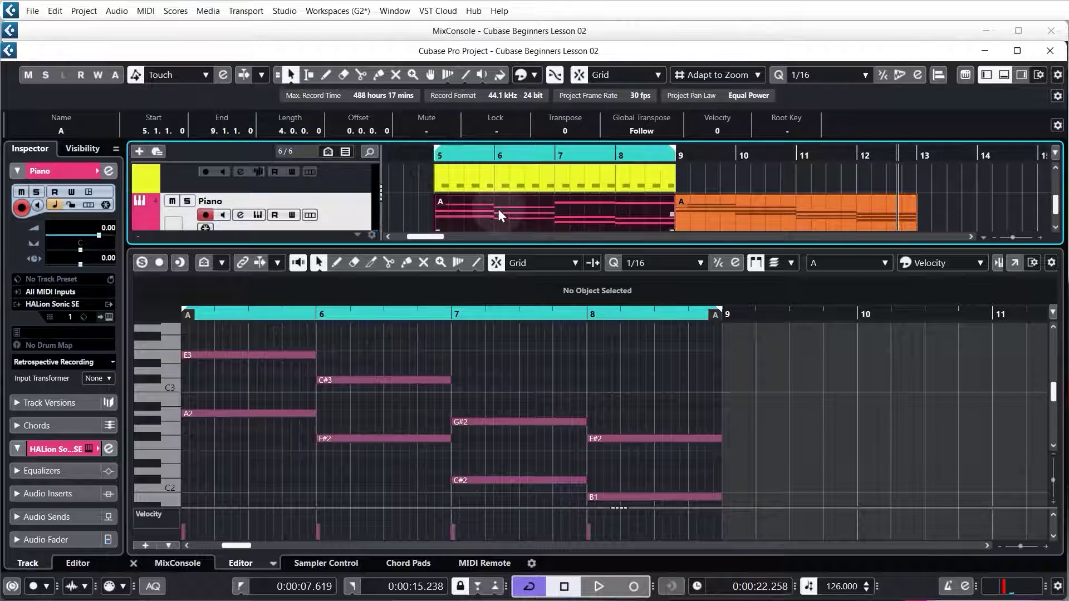
- Show the pink part's Key Editor in its own window and audition the root notes A2, F#2, C#2 and B1 individually
click(1014, 264)
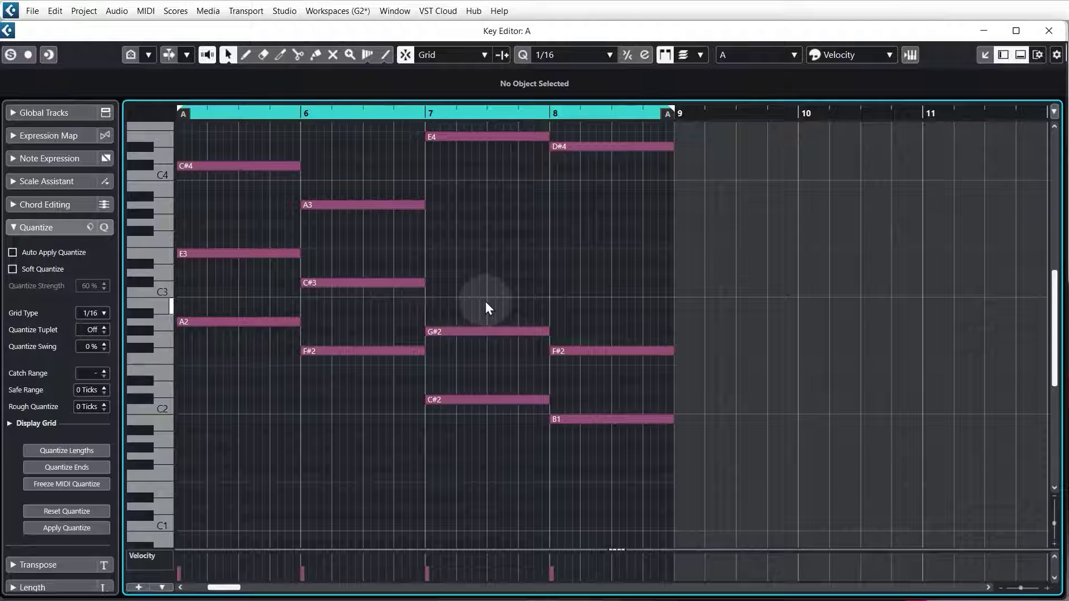
click(225, 321)
click(365, 350)
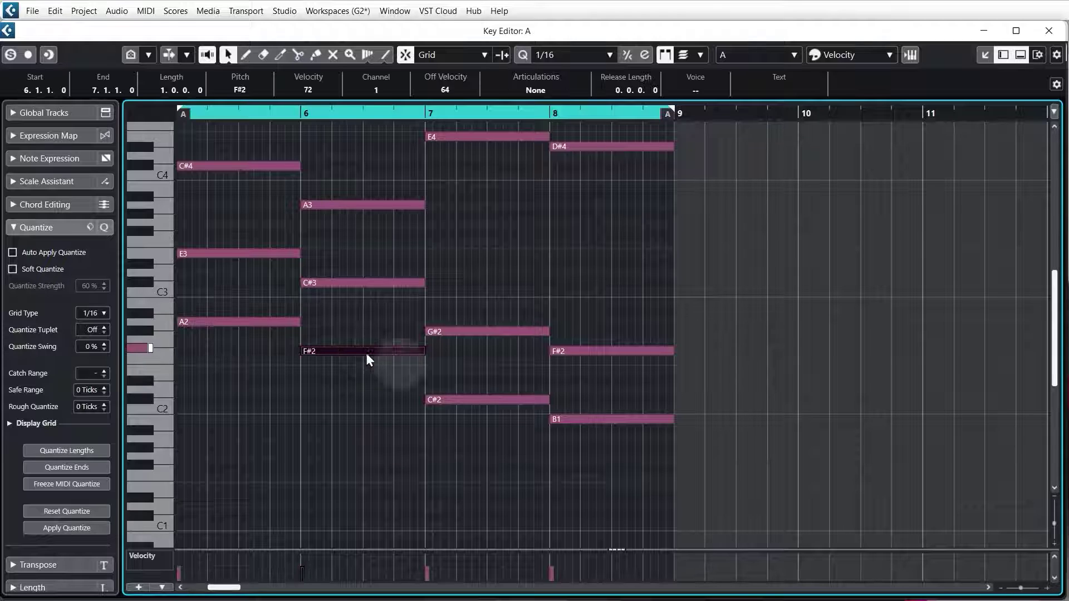
click(476, 398)
click(600, 419)
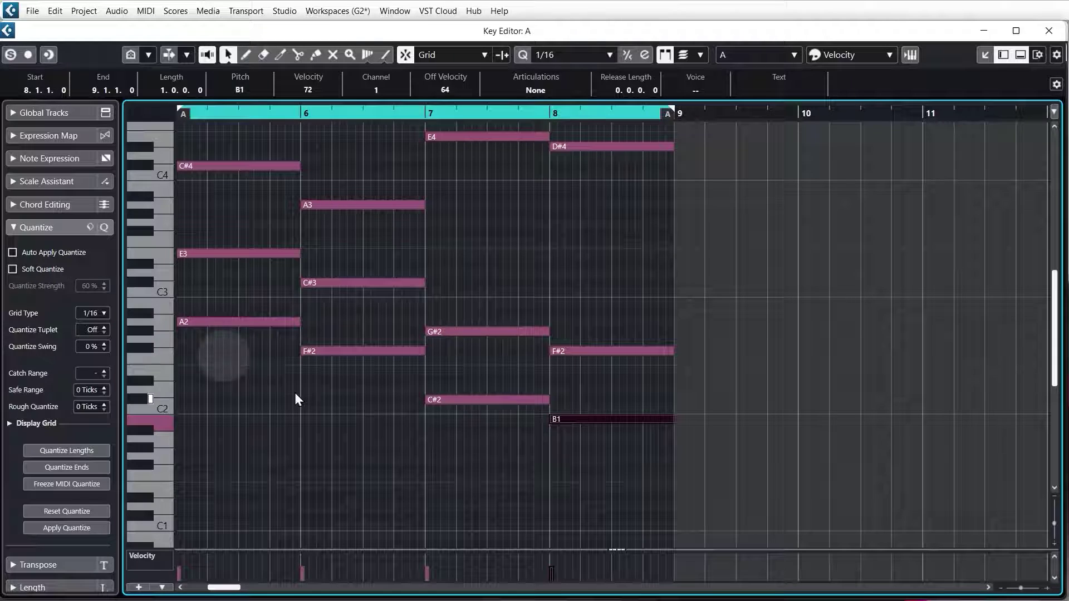
- Duplicate the four root notes A2, F#2, C#2 and B1 one octave lower as A1, F#1, C#1 and B0
click(225, 322)
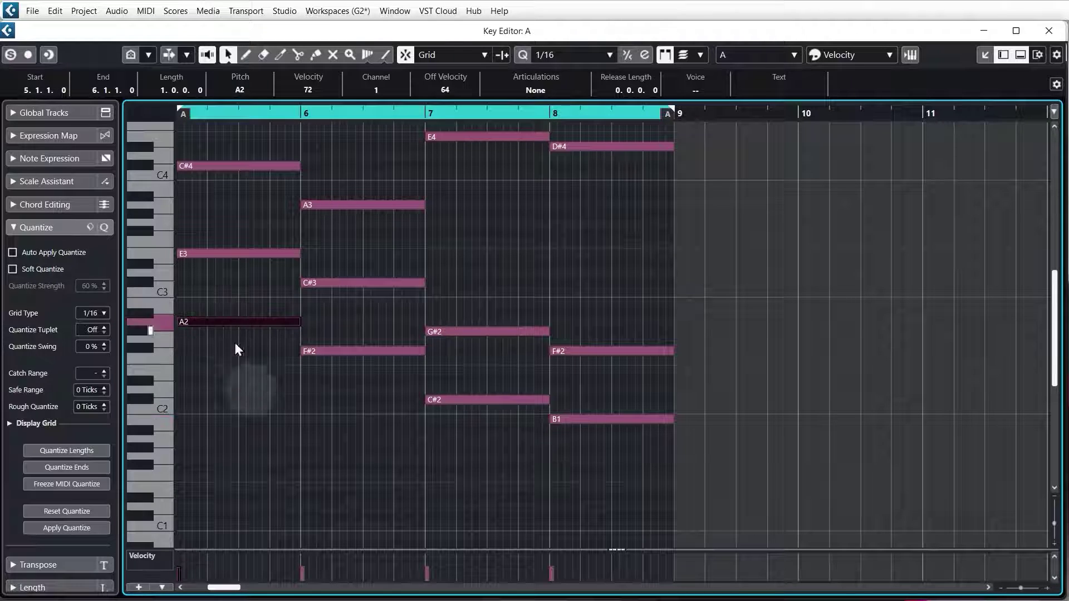
shift+click(366, 351)
drag(469, 366, 612, 442)
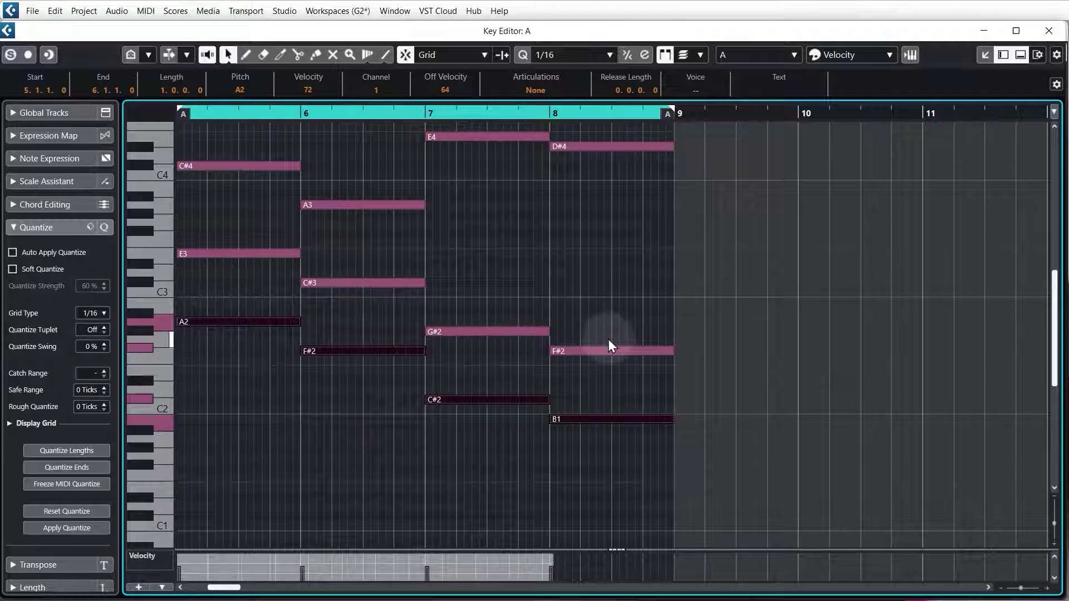
scroll(608, 339, down, 3)
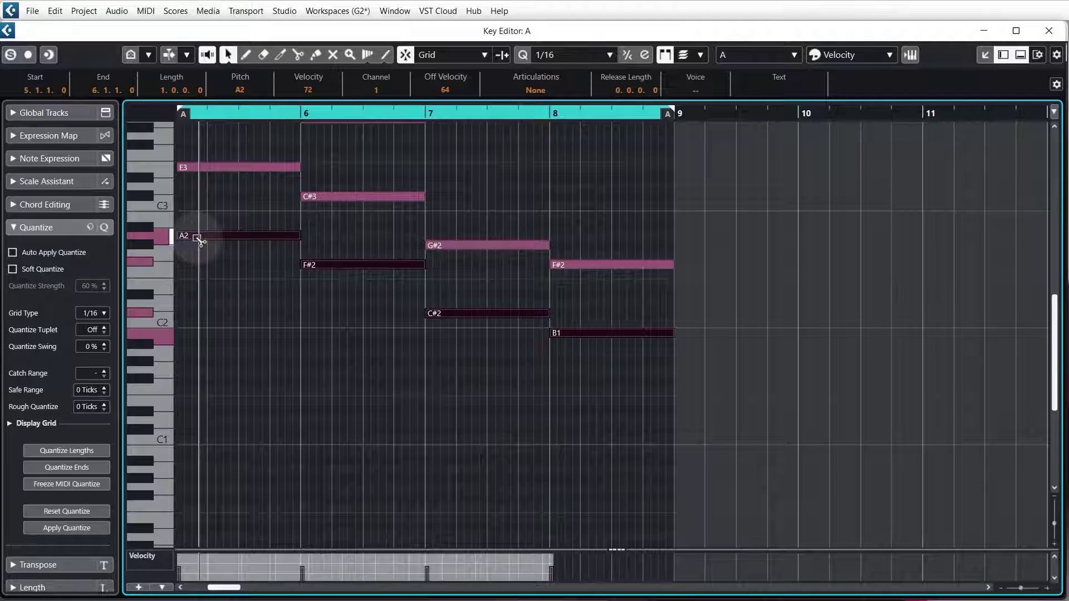
drag(197, 238, 199, 352)
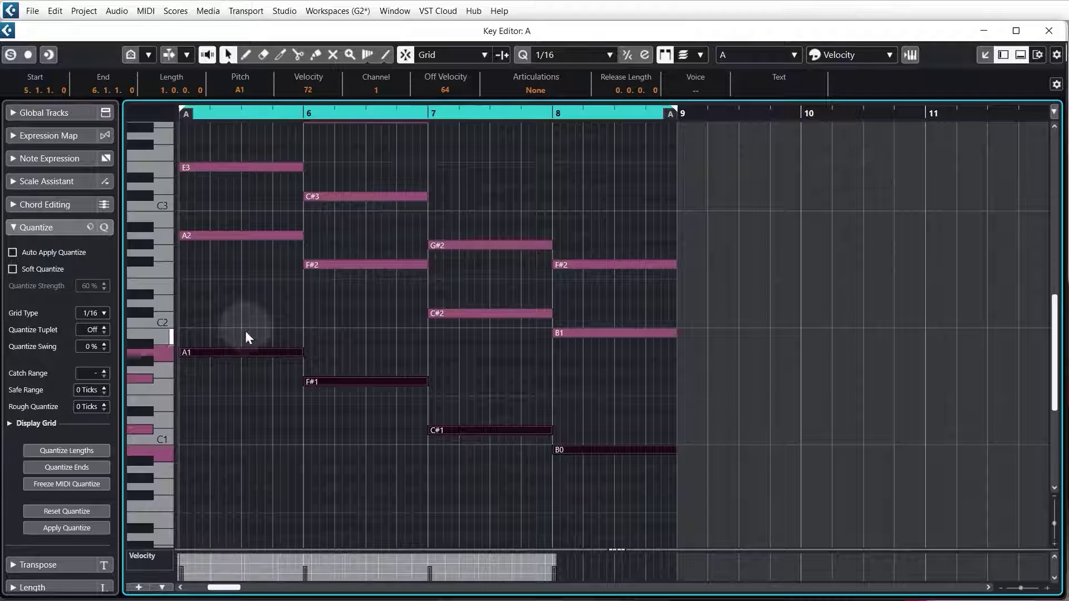
- Play back the chords with the added low octave from just before bar 5, and close the Key Editor window
scroll(286, 327, up, 5)
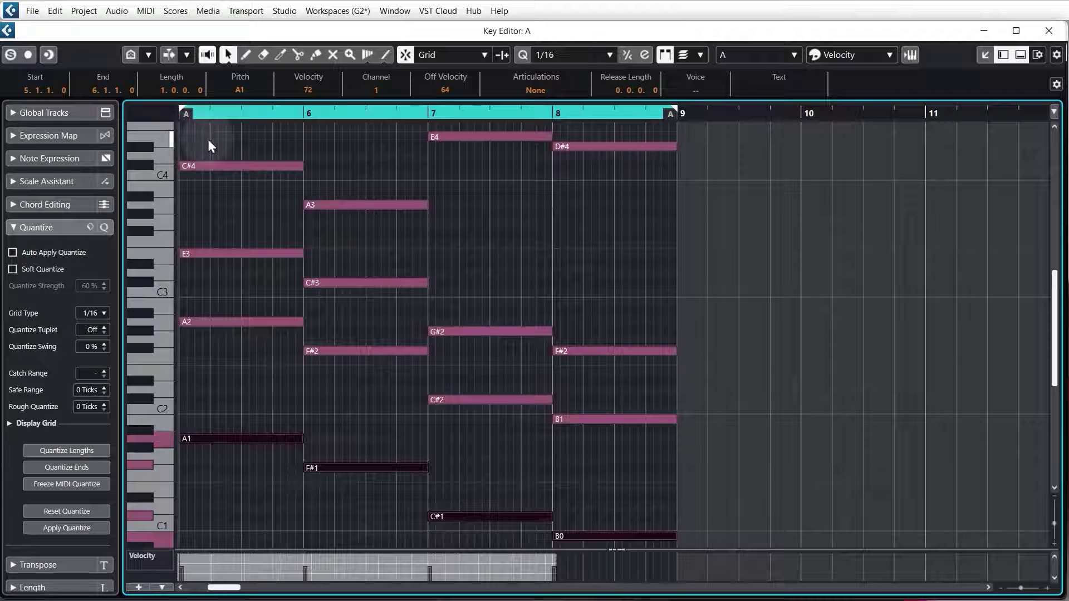
drag(226, 588, 225, 588)
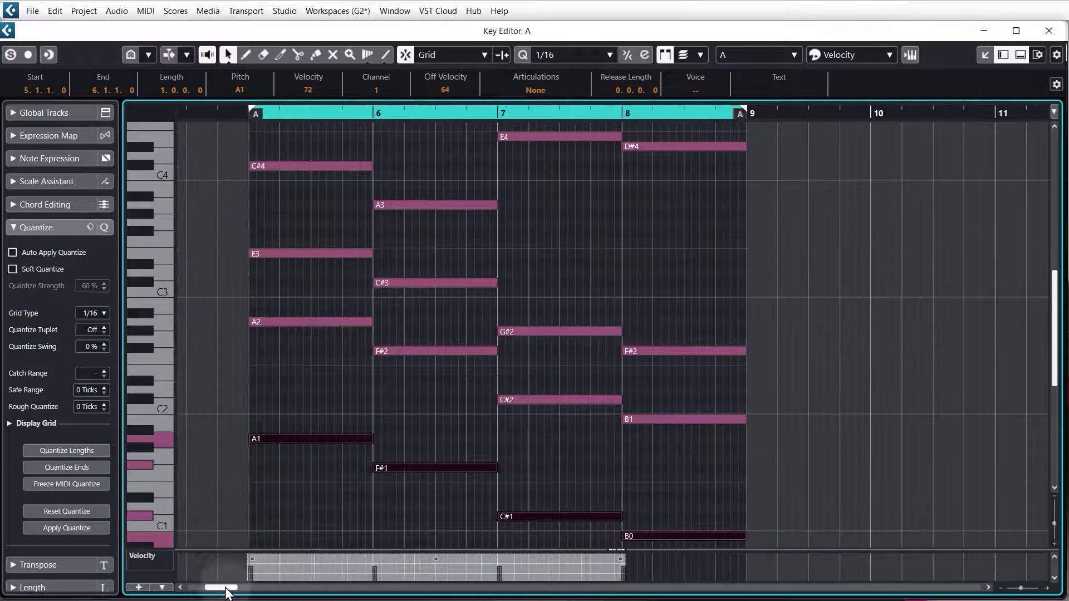
click(240, 114)
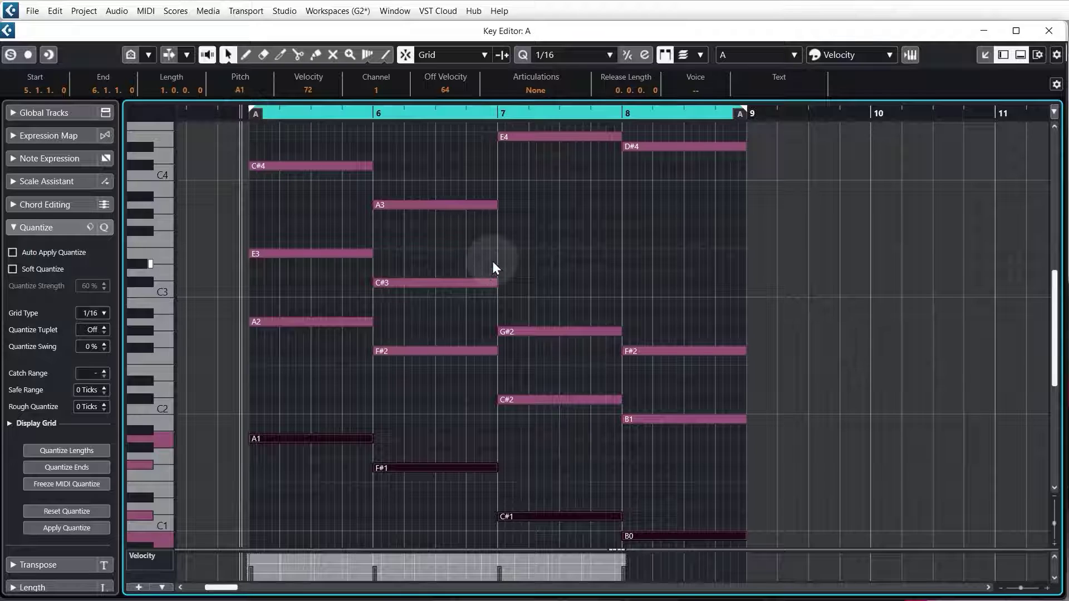
key(space)
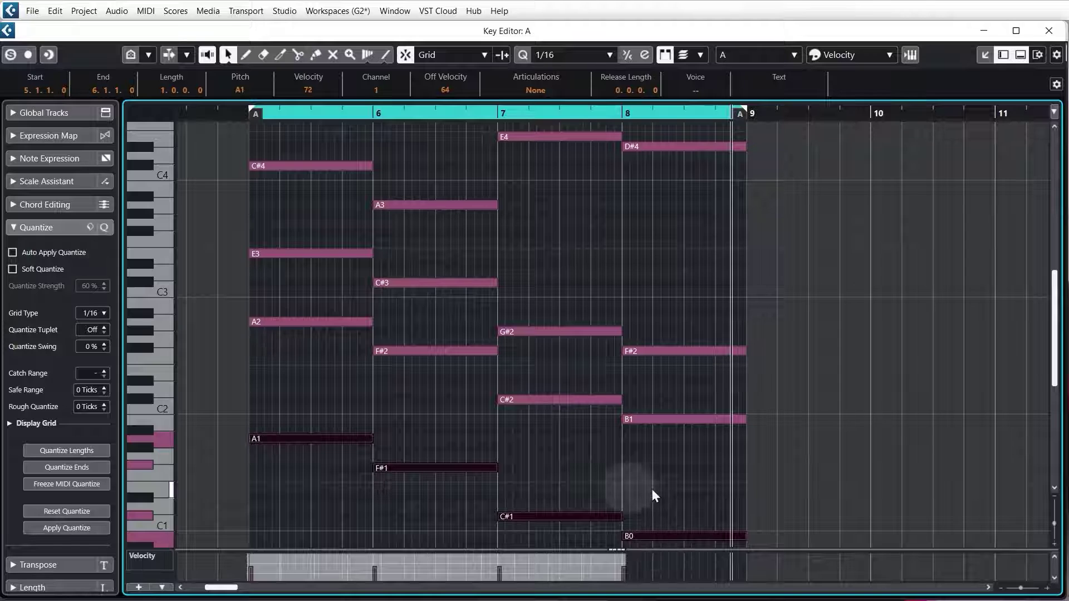
click(1048, 35)
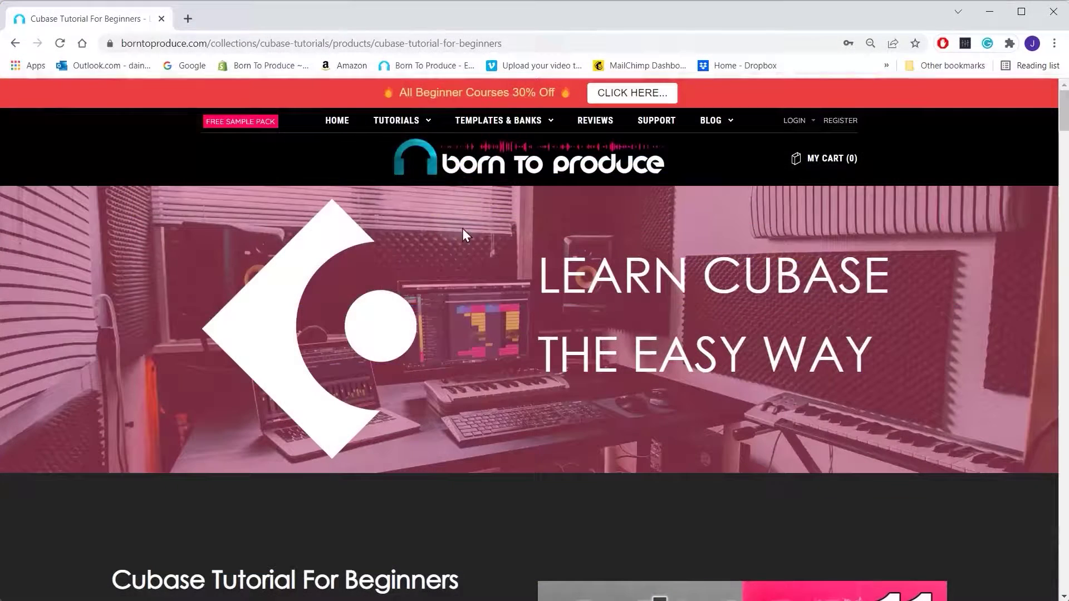
- In the web browser, open the Music Theory For Electronic Music Producers course from Born To Produce's Producer Skills tutorials and look through its page
mouse_move(422, 124)
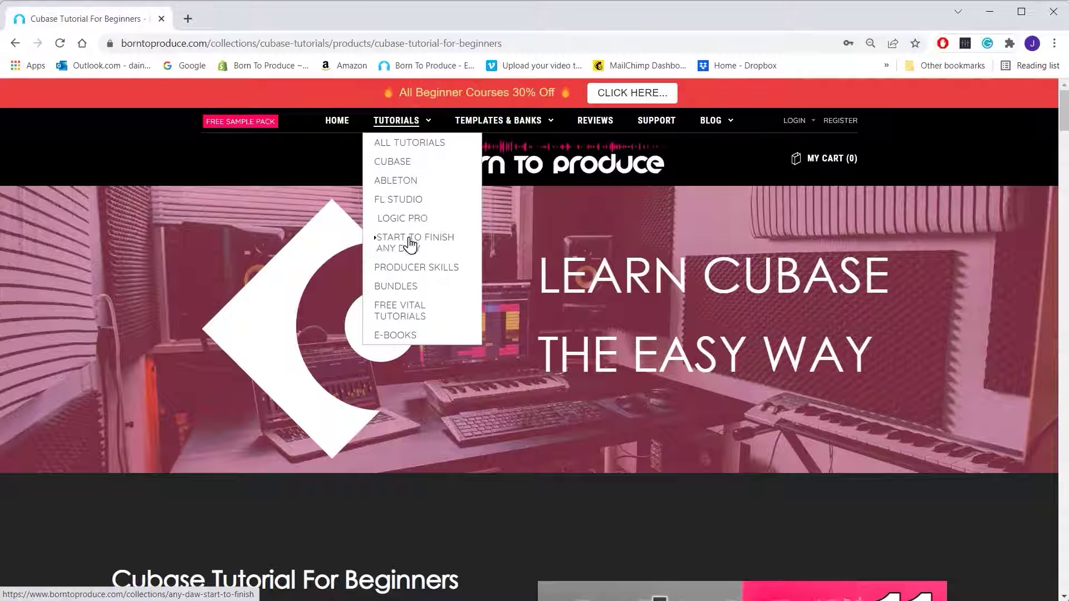
click(409, 272)
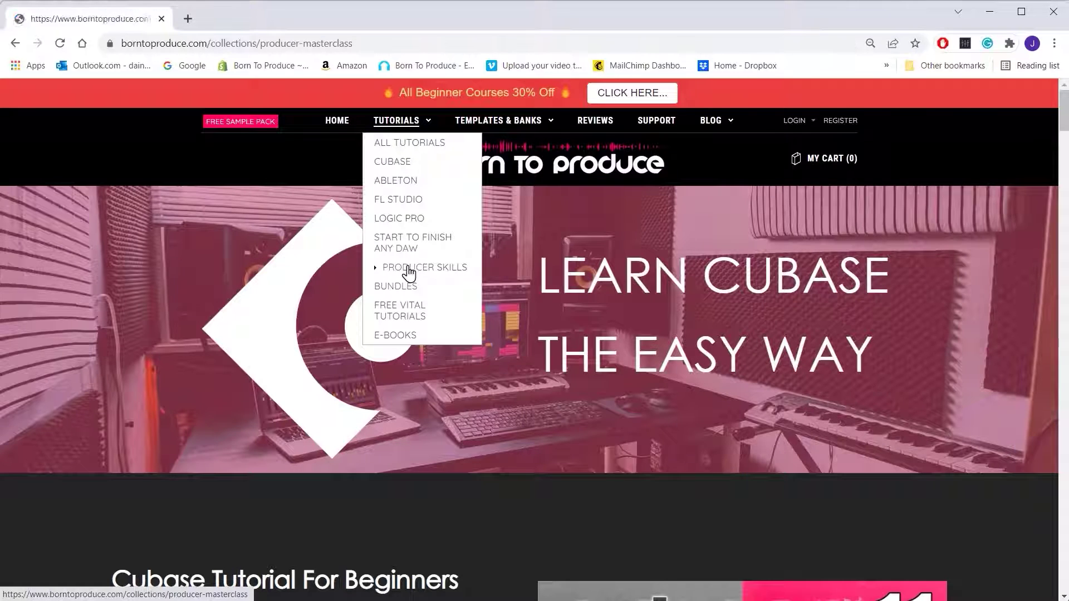
scroll(512, 424, down, 3)
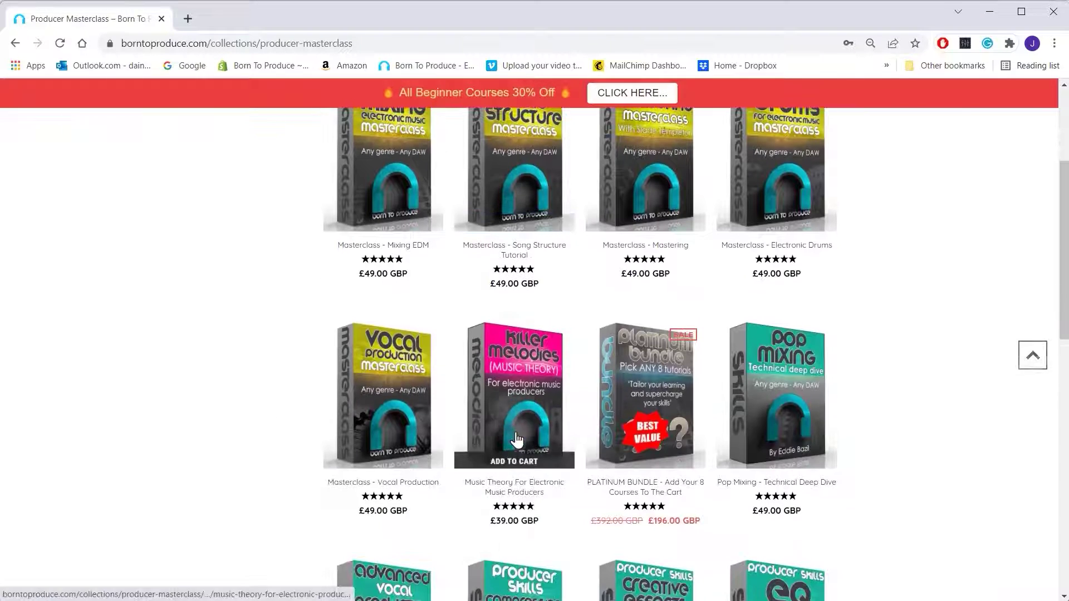
click(521, 379)
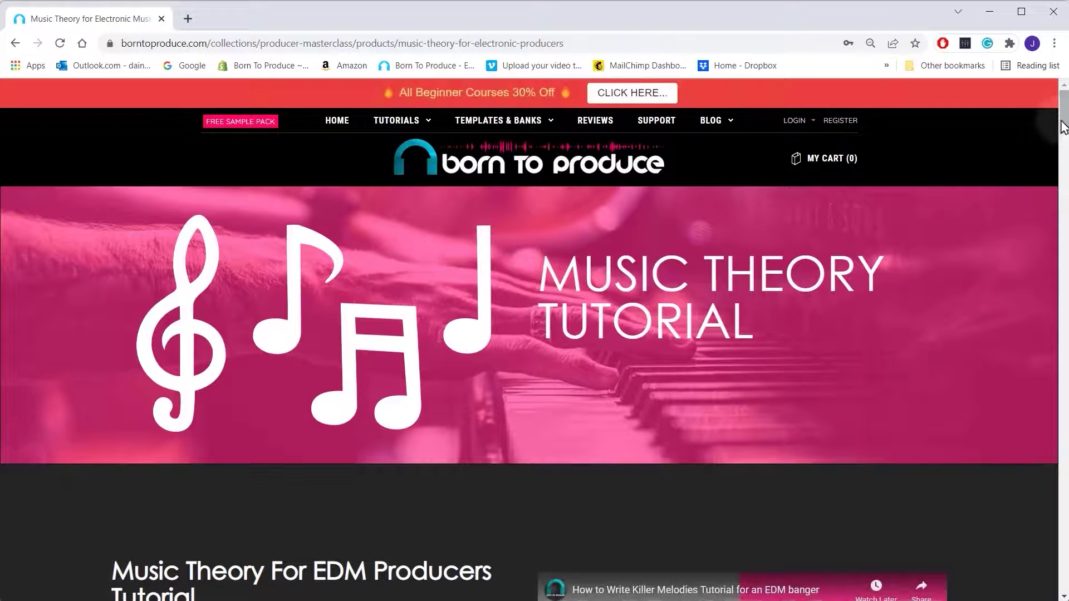
drag(1064, 126, 1048, 311)
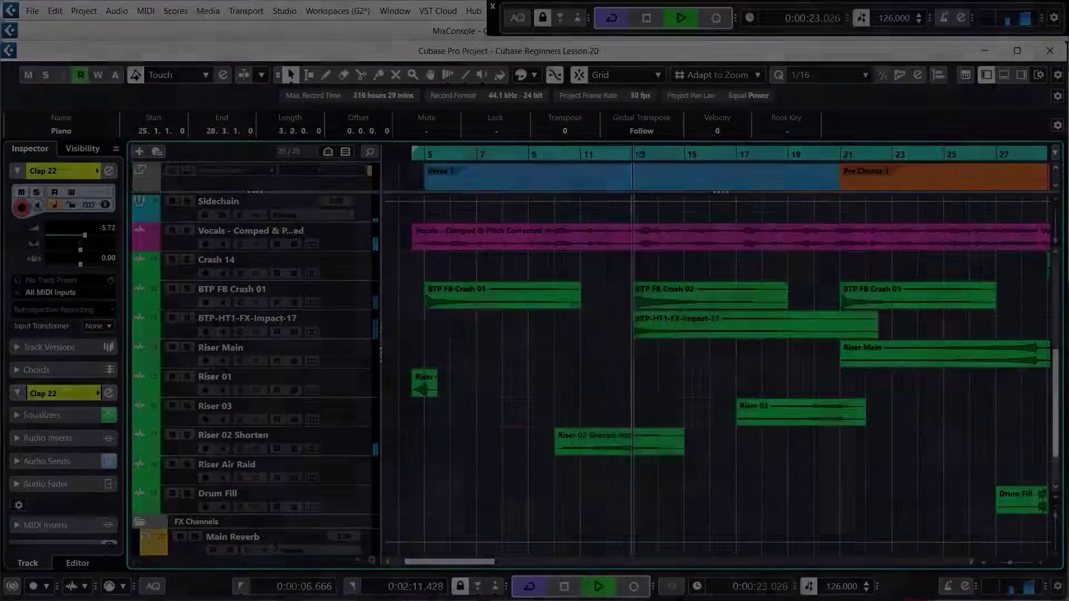
- Switch to the Cubase Beginners Lesson 20 project and look over its arrangement during playback, from the drum tracks to the risers and fills
scroll(590, 373, up, 2)
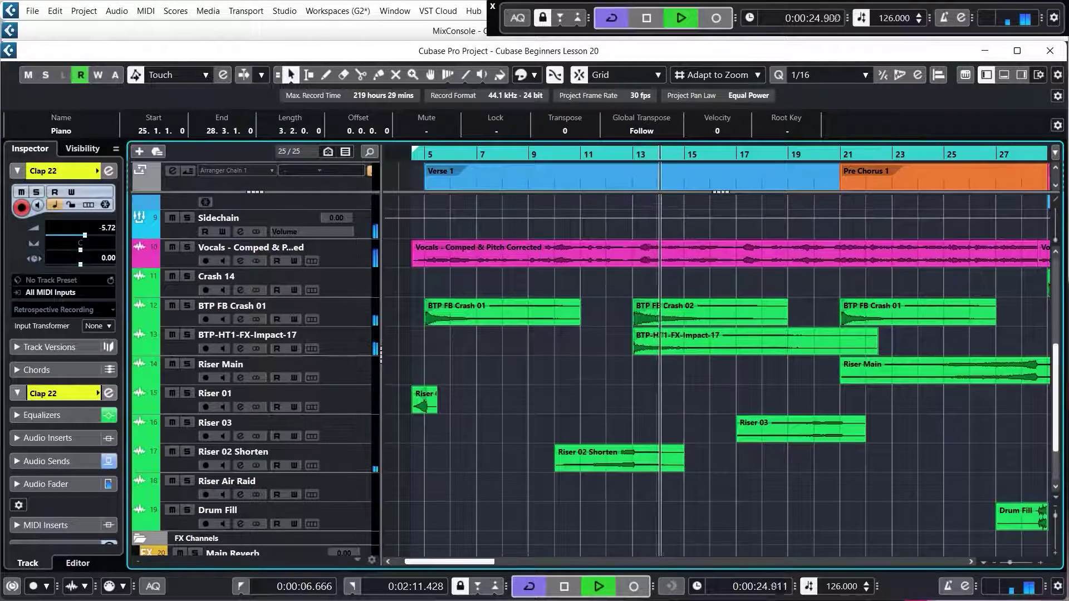
scroll(590, 373, up, 3)
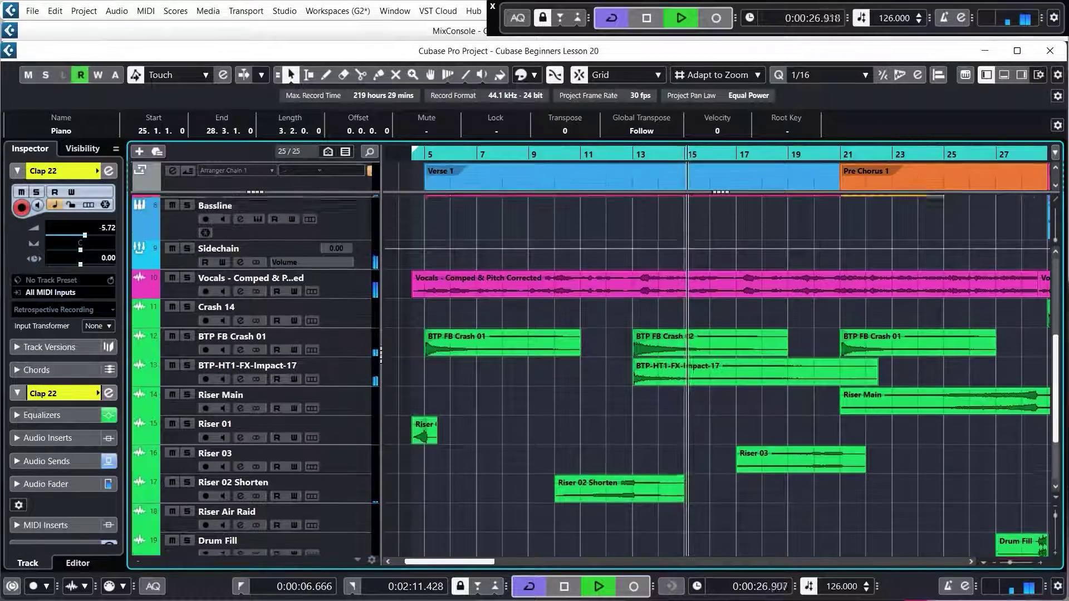
scroll(591, 373, up, 4)
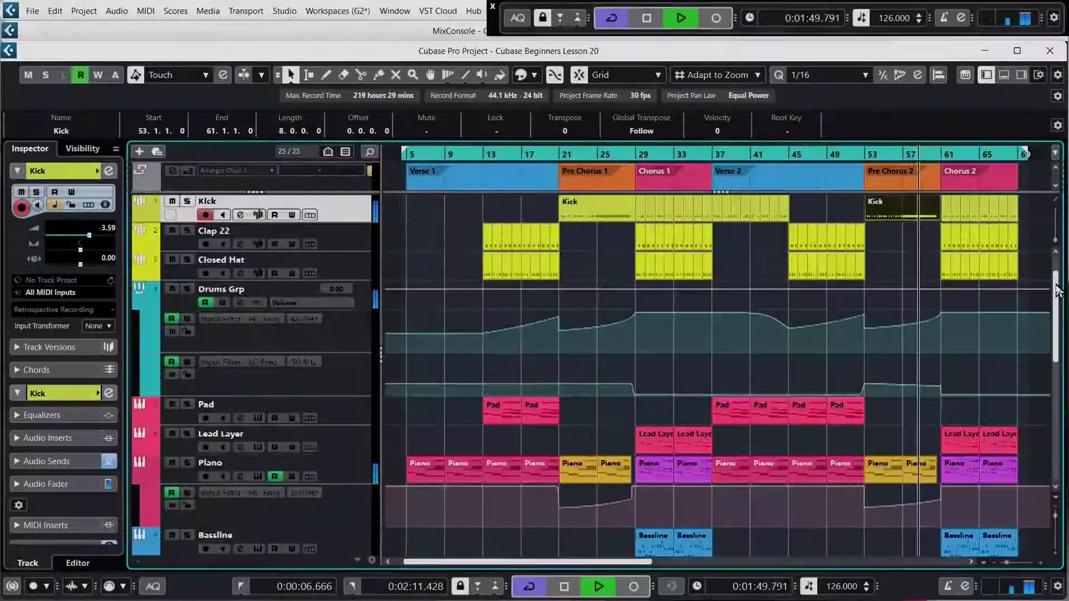
drag(1057, 291, 1066, 355)
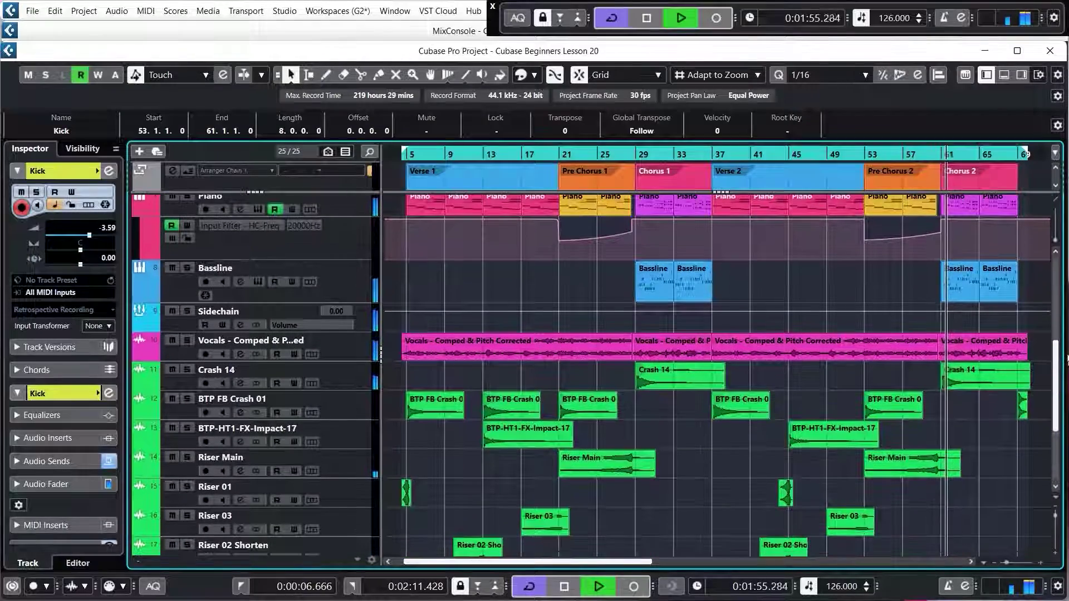
scroll(719, 373, down, 2)
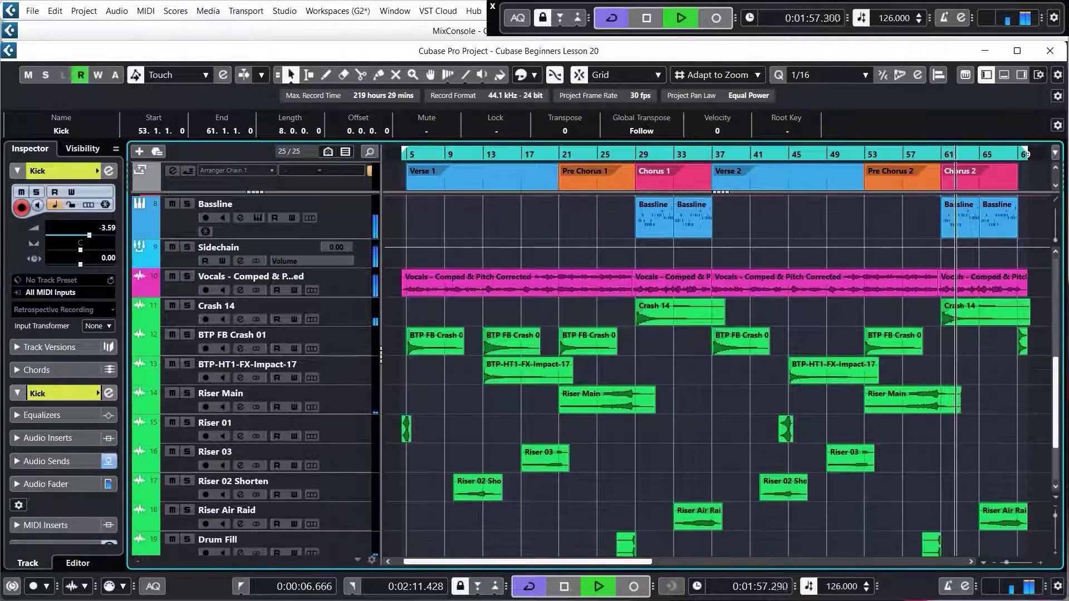